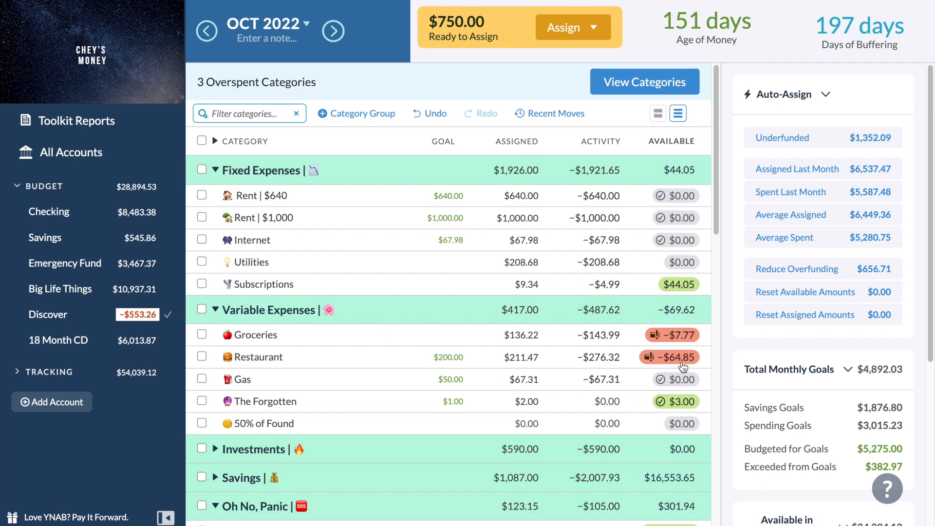
# Cover the Groceries category's overspending with money from Subscriptions in Fixed Expenses.
pyautogui.moveTo(683, 366)
pyautogui.moveTo(169, 317)
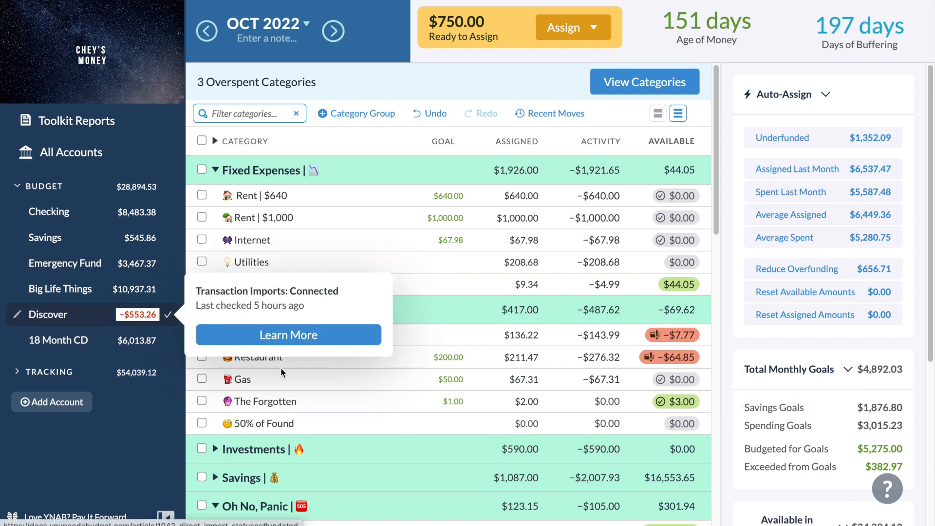
pyautogui.click(511, 379)
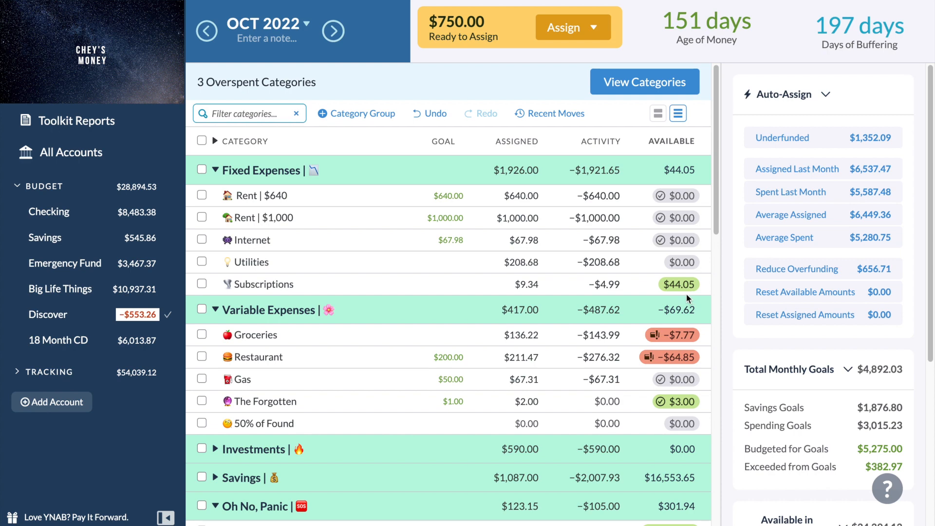
pyautogui.click(672, 336)
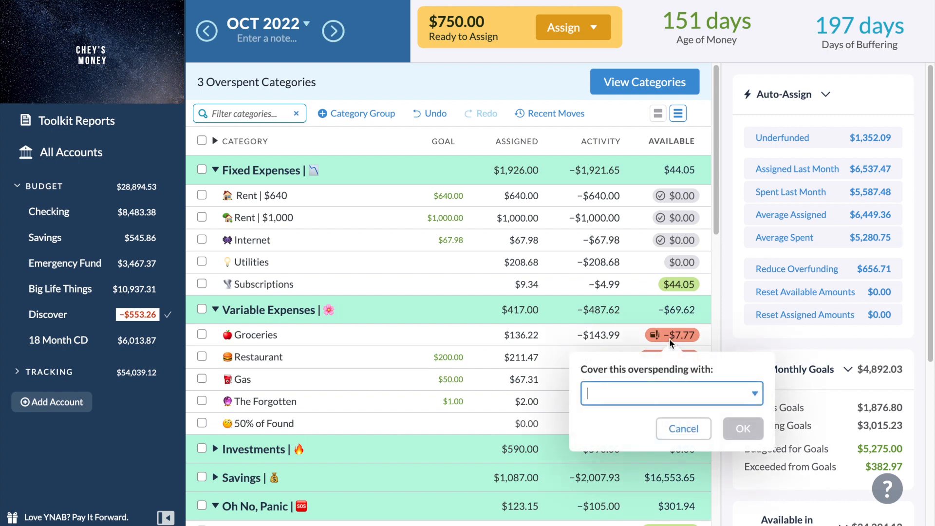
pyautogui.write('su')
pyautogui.press('Return')
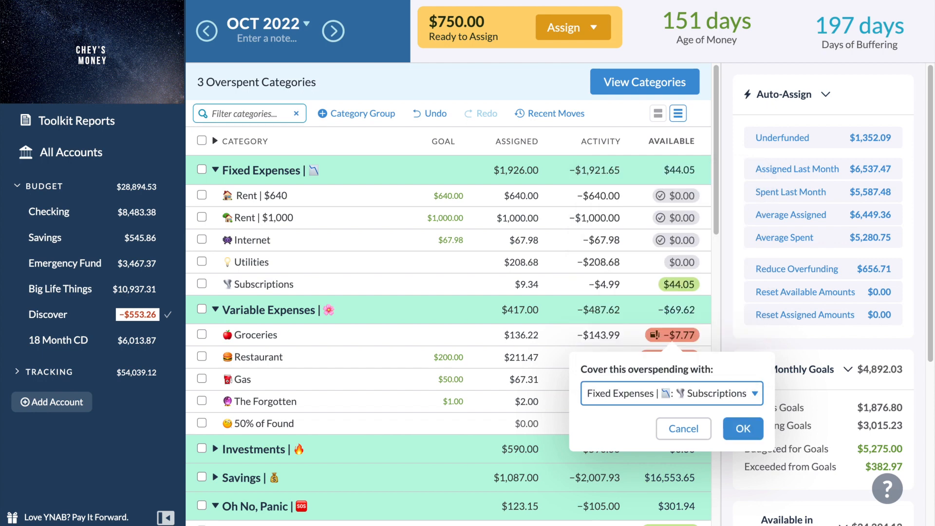
pyautogui.press('Return')
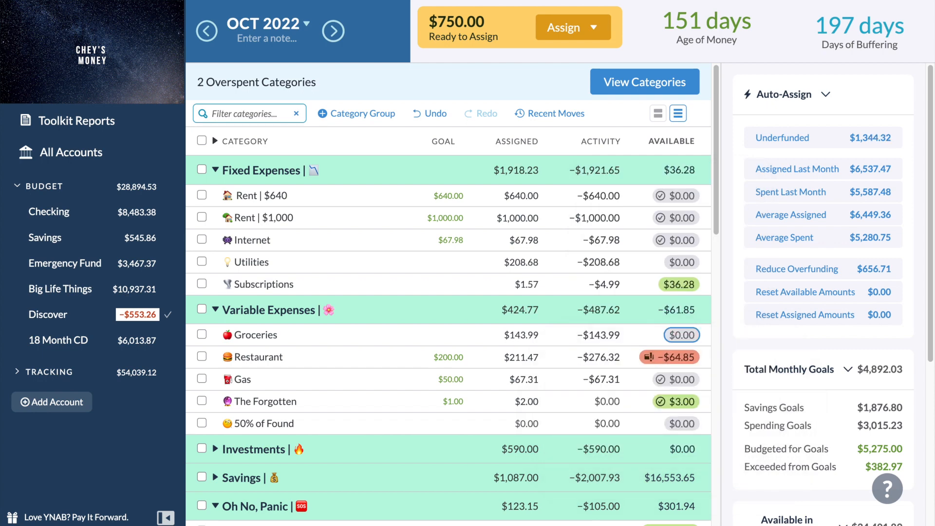
# Expand the Savings group and cover the Restaurant category's overspending from Inflow: Ready to Assign.
pyautogui.scroll(-5, 448, 292)
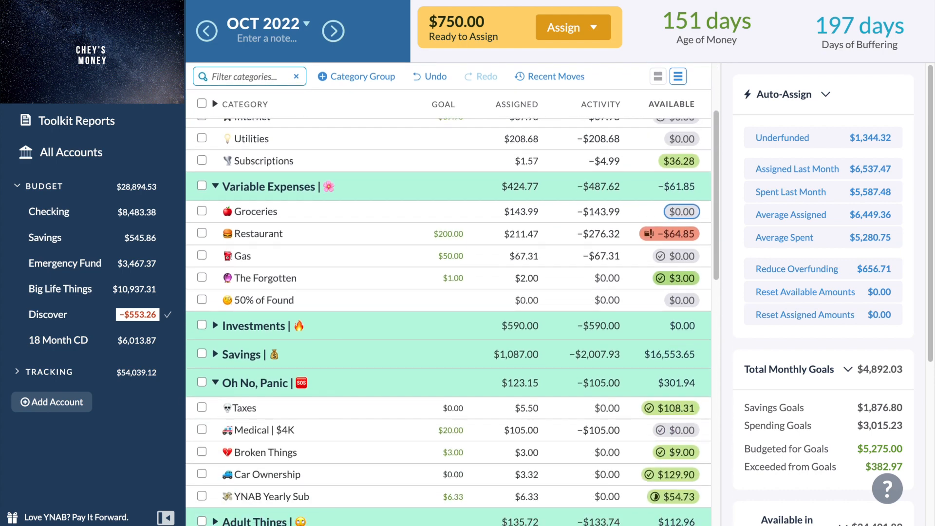
pyautogui.scroll(-1, 448, 327)
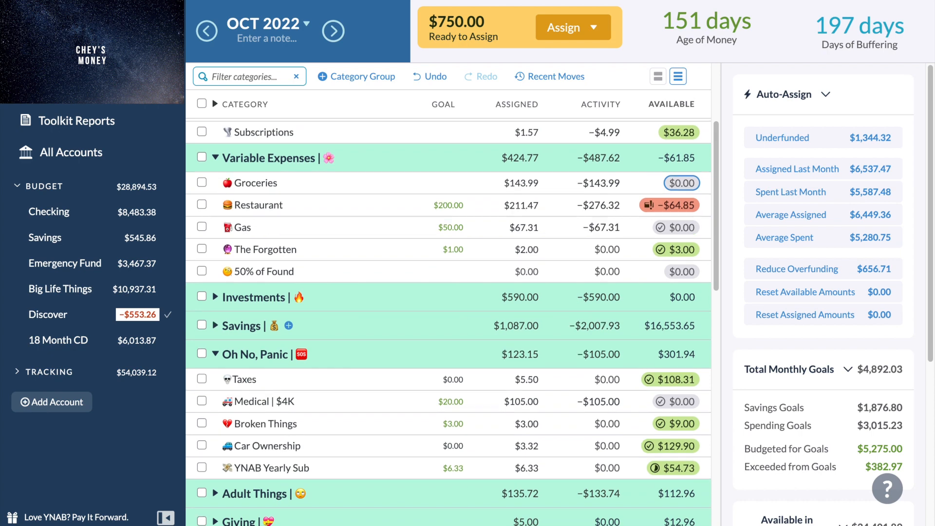
pyautogui.scroll(-1, 447, 321)
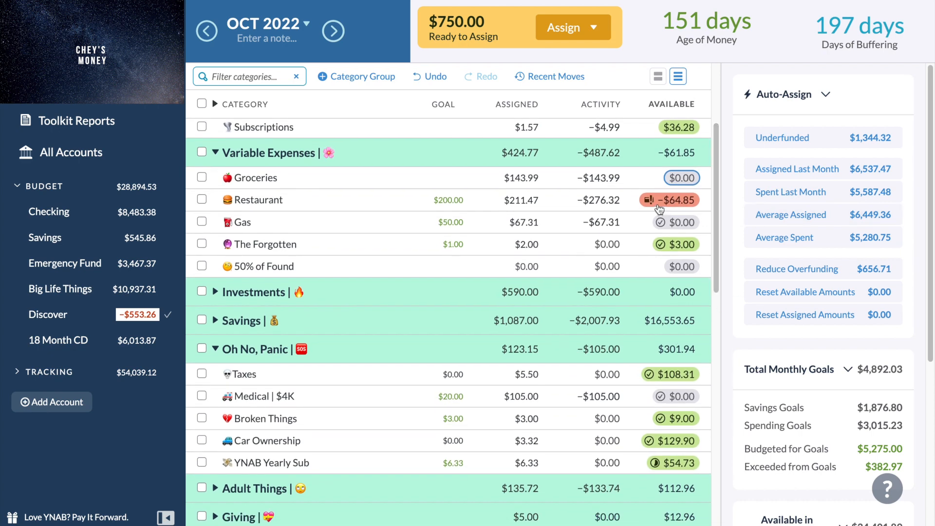
pyautogui.moveTo(659, 209)
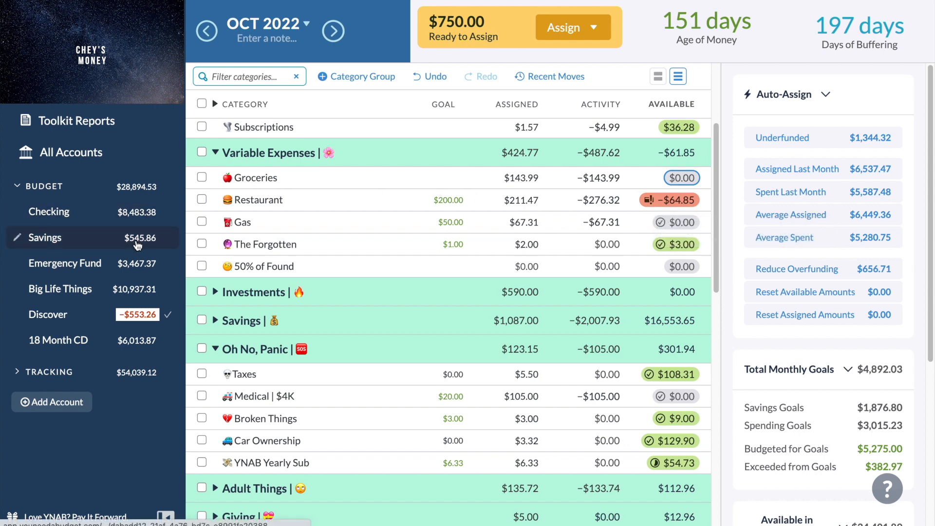
pyautogui.click(216, 320)
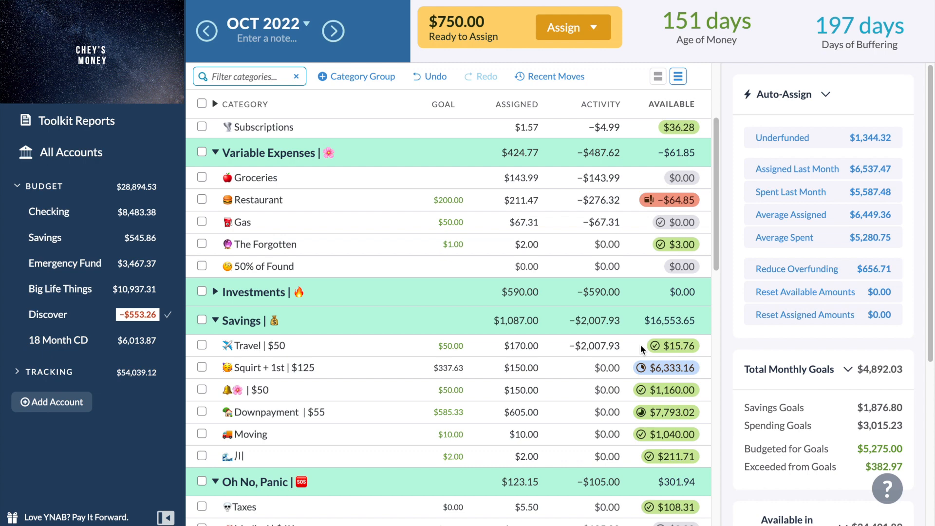
pyautogui.click(681, 201)
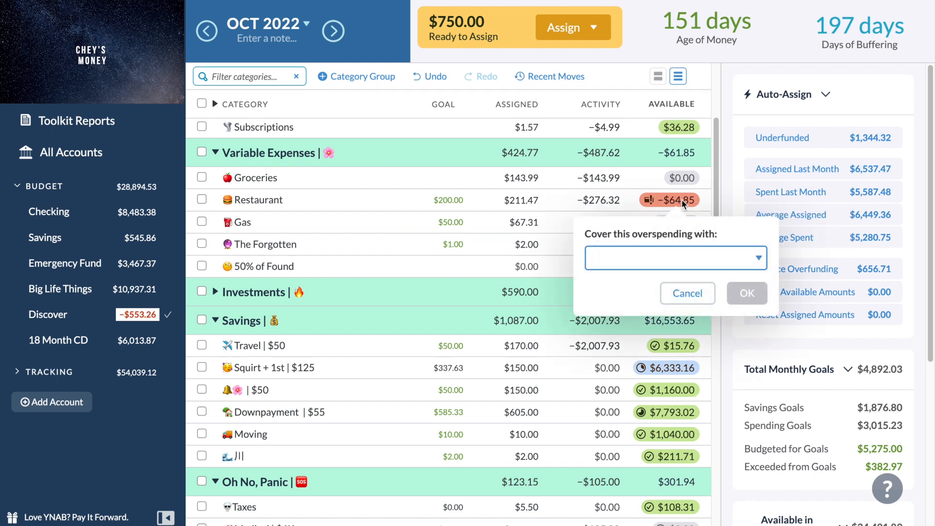
pyautogui.click(650, 258)
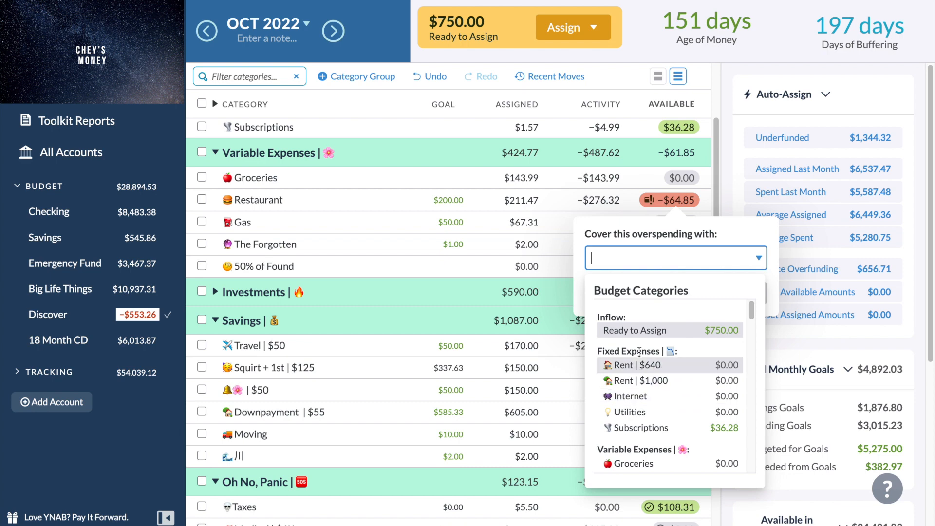
pyautogui.click(637, 335)
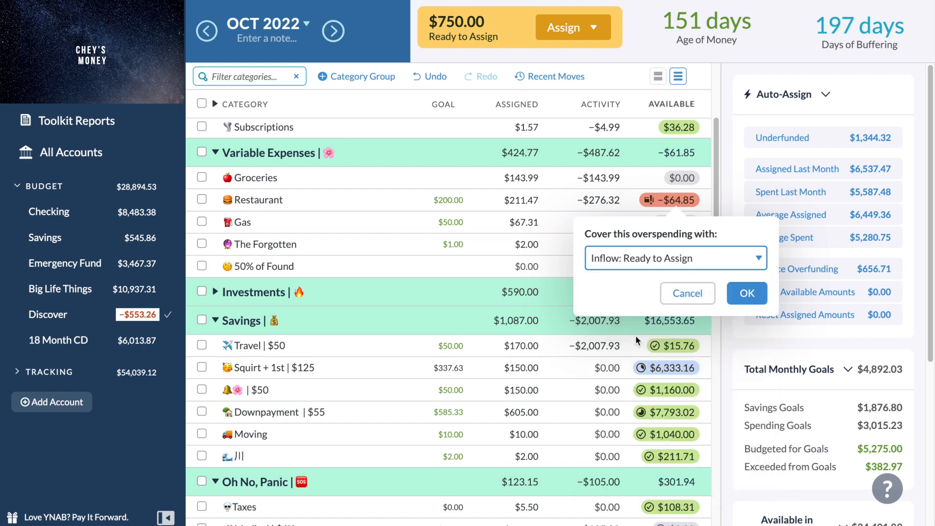
pyautogui.press('Return')
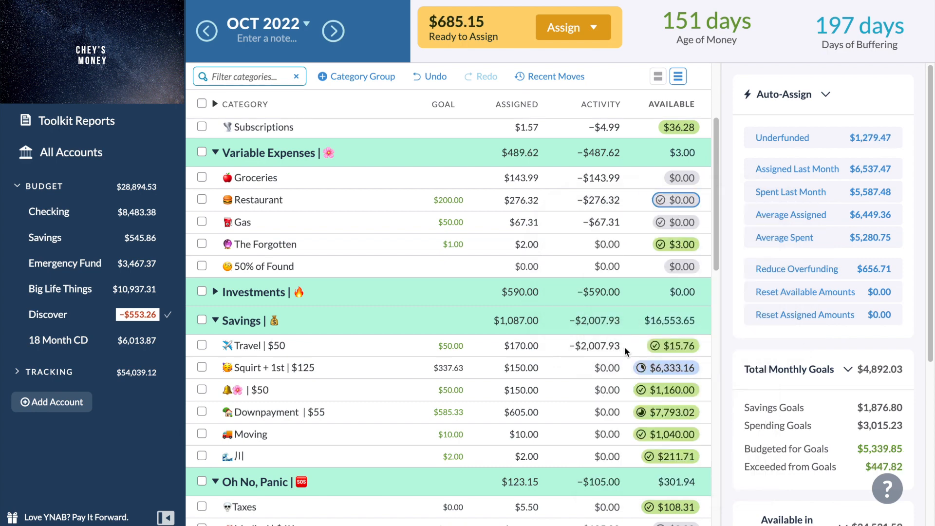
# Try covering the Clothing category's whole overspending from Inflow: Ready to Assign, and undo that move.
pyautogui.scroll(-1, 617, 361)
pyautogui.scroll(-5, 617, 361)
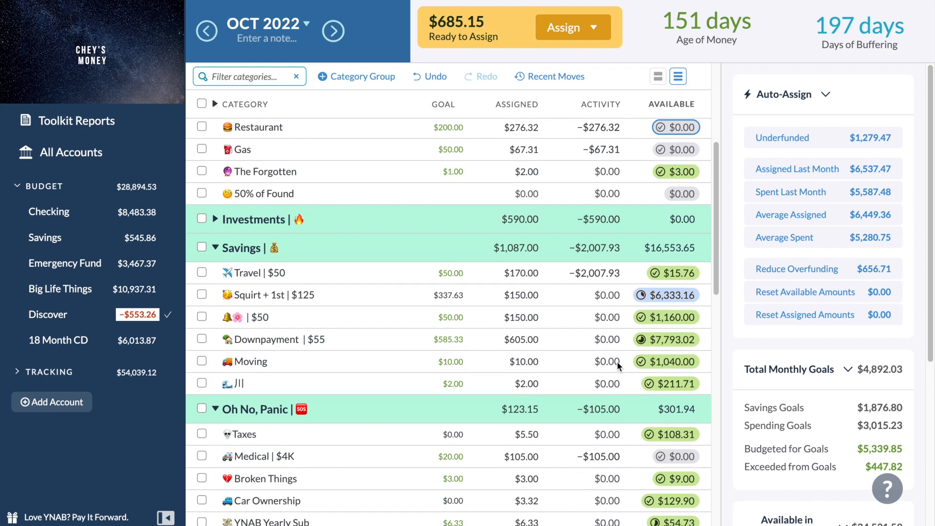
pyautogui.scroll(-4, 618, 362)
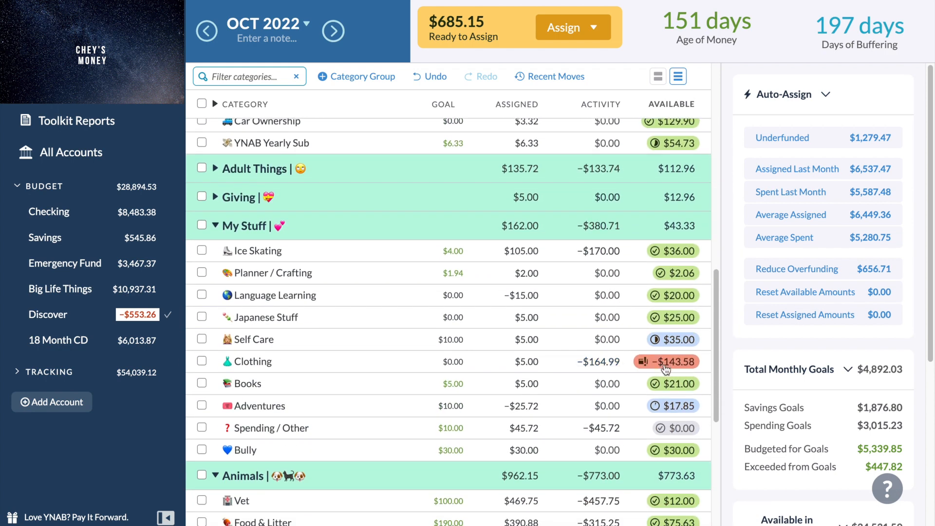
pyautogui.moveTo(665, 368)
pyautogui.click(665, 362)
pyautogui.click(621, 422)
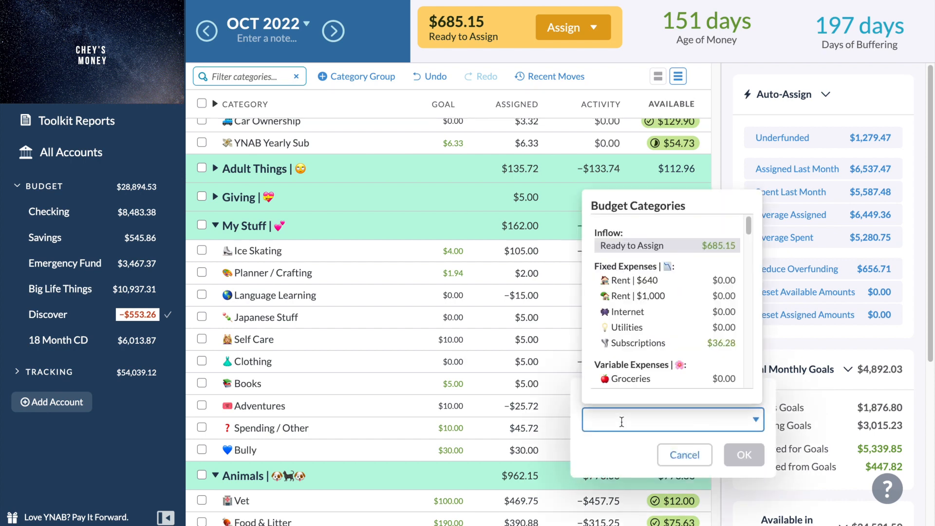
pyautogui.click(642, 252)
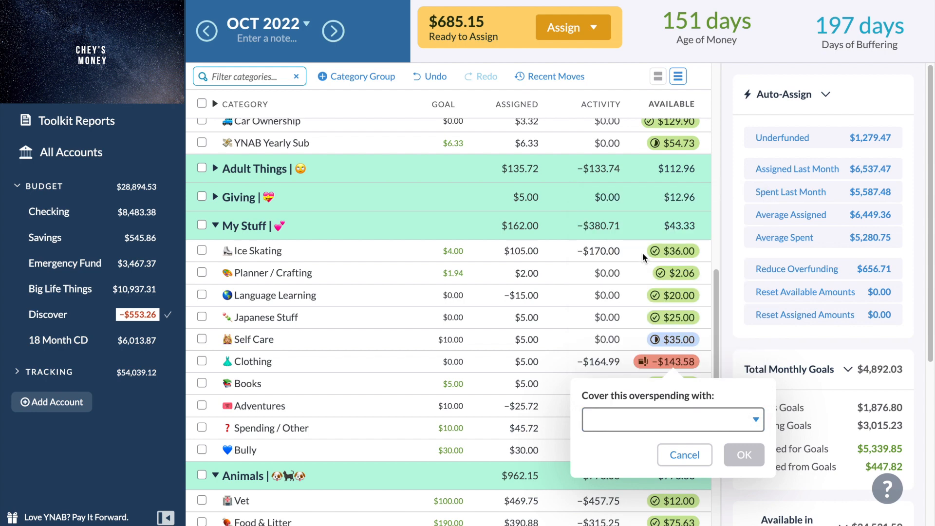
pyautogui.click(645, 414)
pyautogui.click(654, 248)
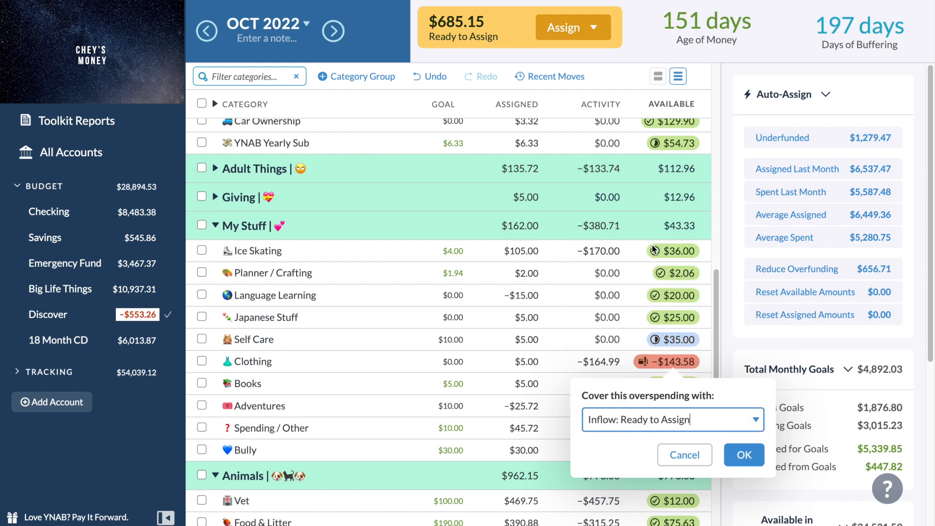
pyautogui.press('Return')
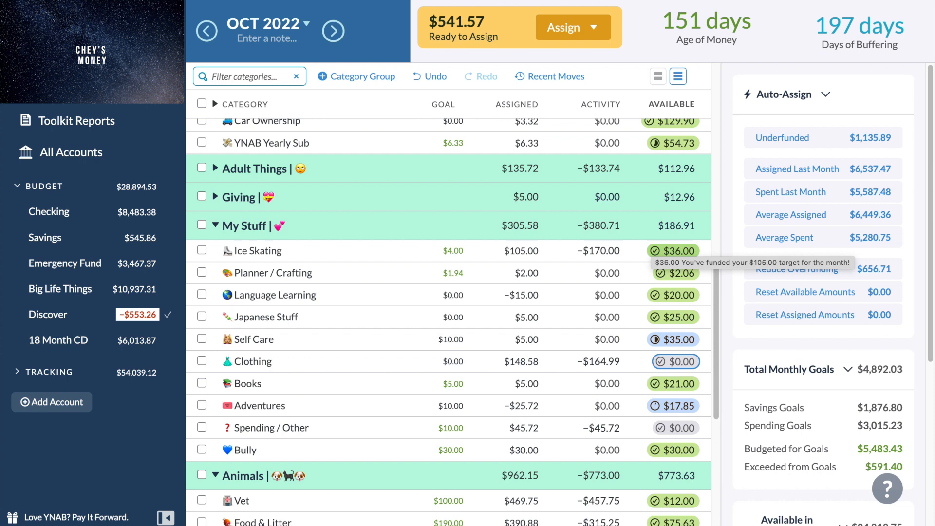
pyautogui.click(441, 78)
# Expand the Wish Farm category group and look through its categories.
pyautogui.scroll(-6, 363, 268)
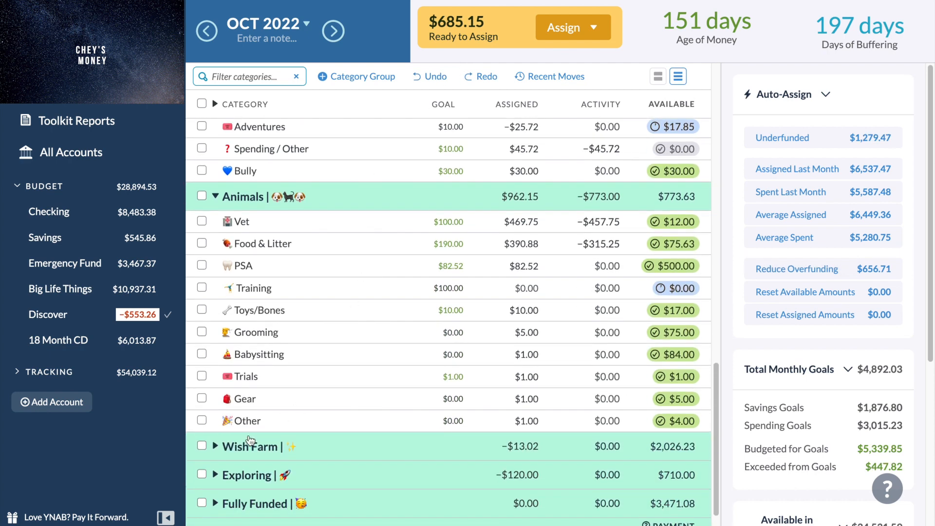
pyautogui.click(215, 445)
pyautogui.scroll(-2, 490, 397)
pyautogui.scroll(-1, 491, 396)
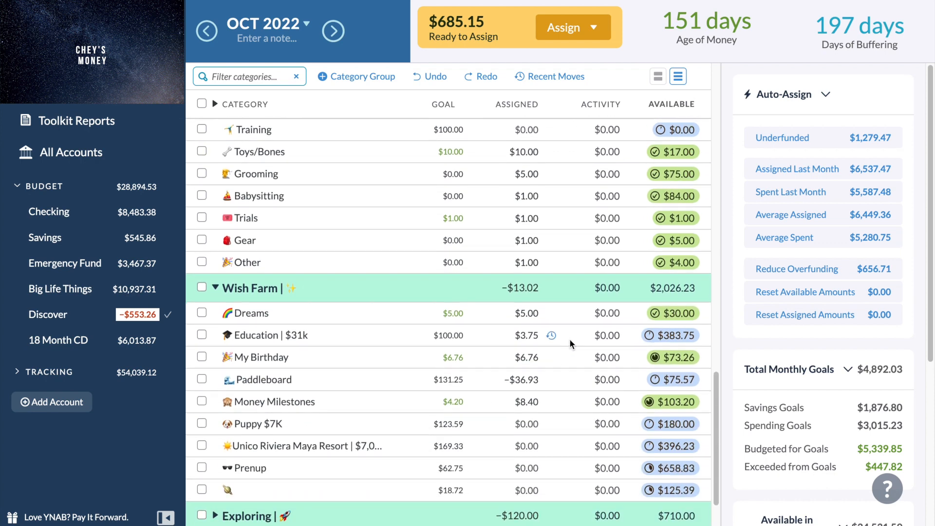
# Move $73.26 from the My Birthday category in Wish Farm to Clothing.
pyautogui.scroll(1, 569, 344)
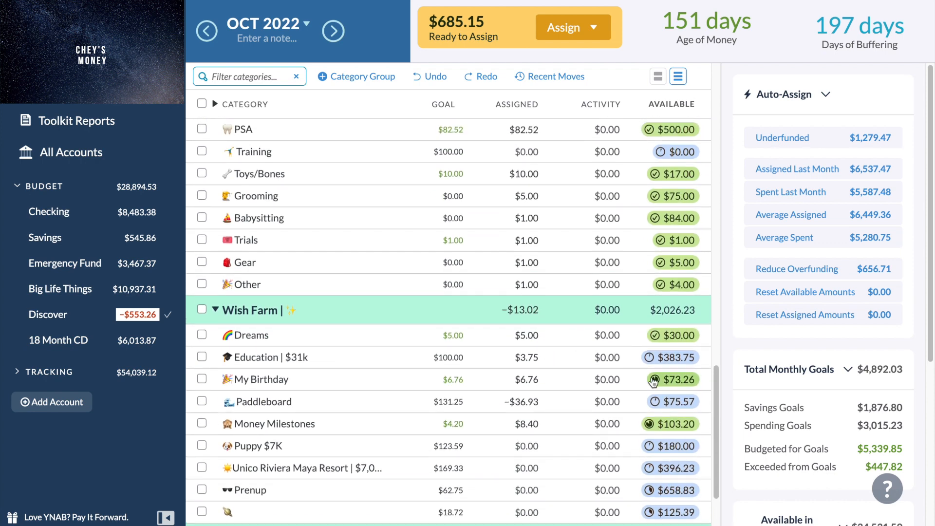
pyautogui.click(665, 384)
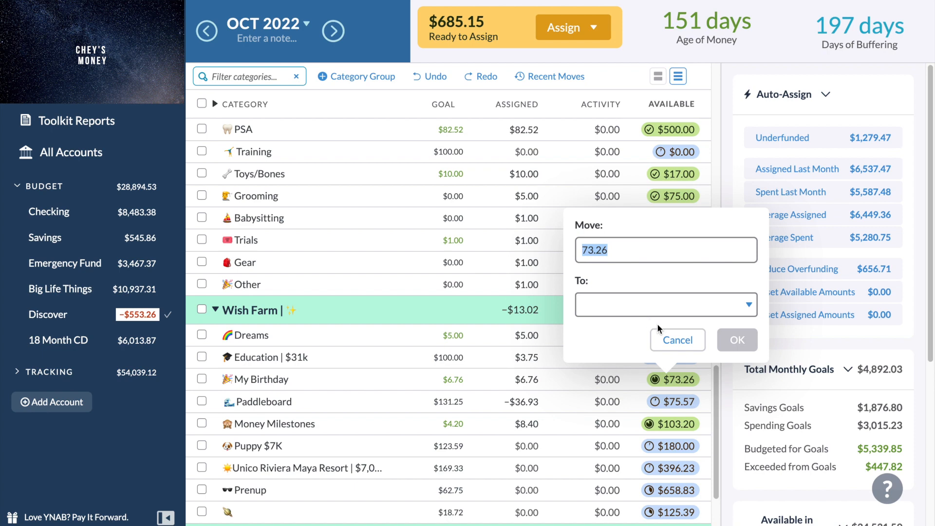
pyautogui.click(677, 340)
pyautogui.click(677, 383)
pyautogui.click(705, 300)
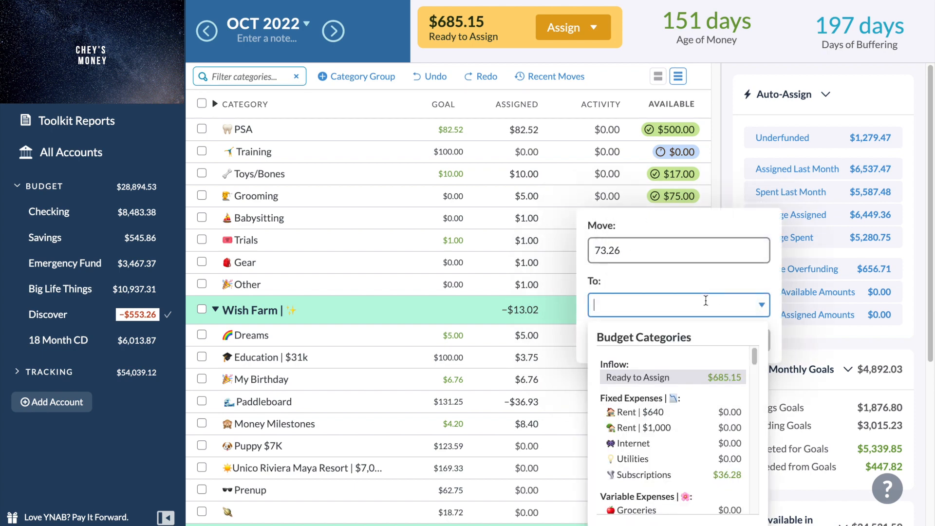
pyautogui.scroll(-1, 655, 397)
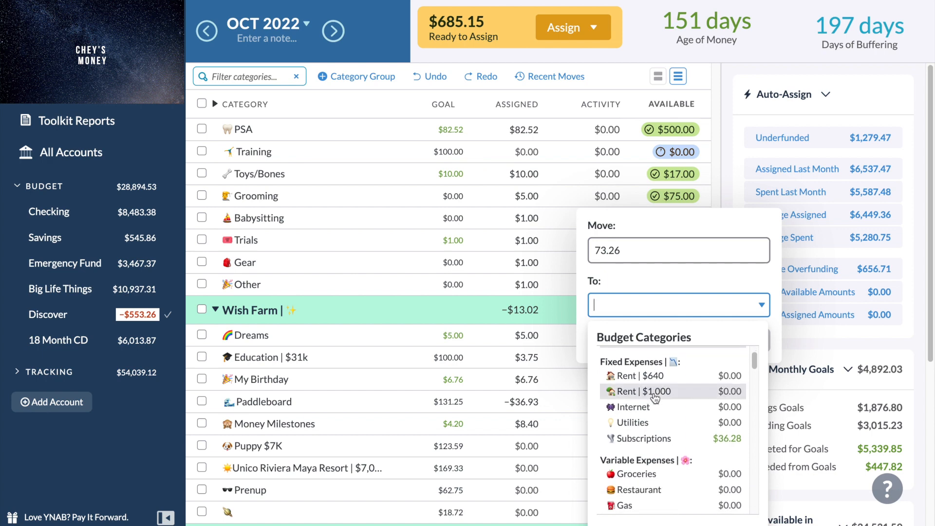
pyautogui.scroll(1, 655, 397)
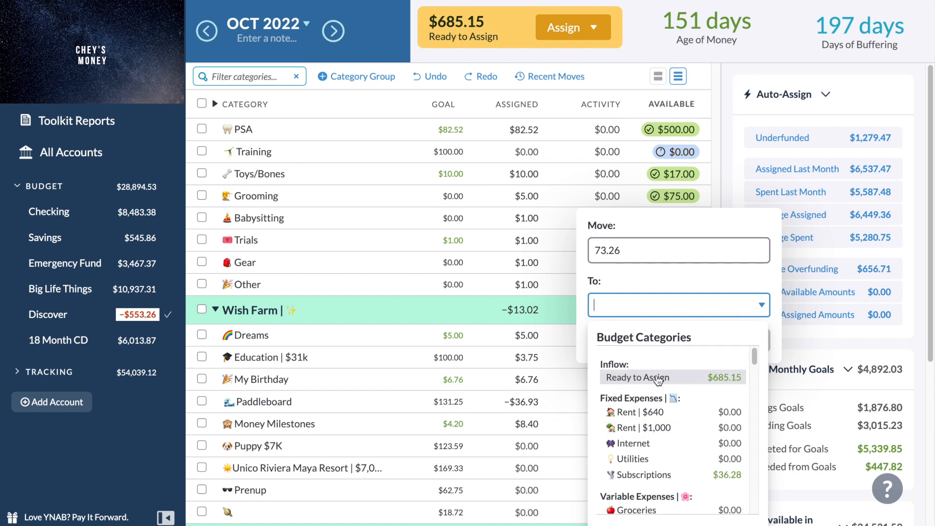
pyautogui.scroll(-4, 657, 385)
pyautogui.scroll(-6, 647, 403)
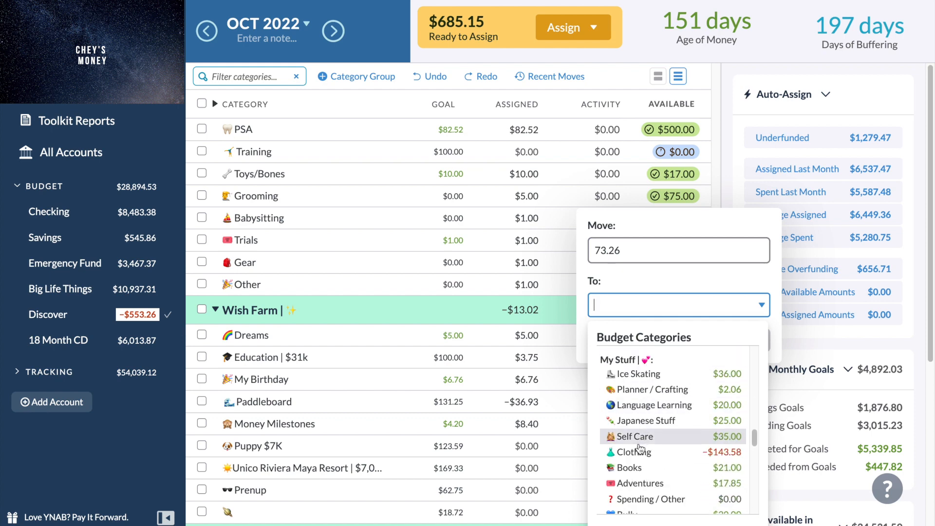
pyautogui.click(640, 451)
pyautogui.click(752, 340)
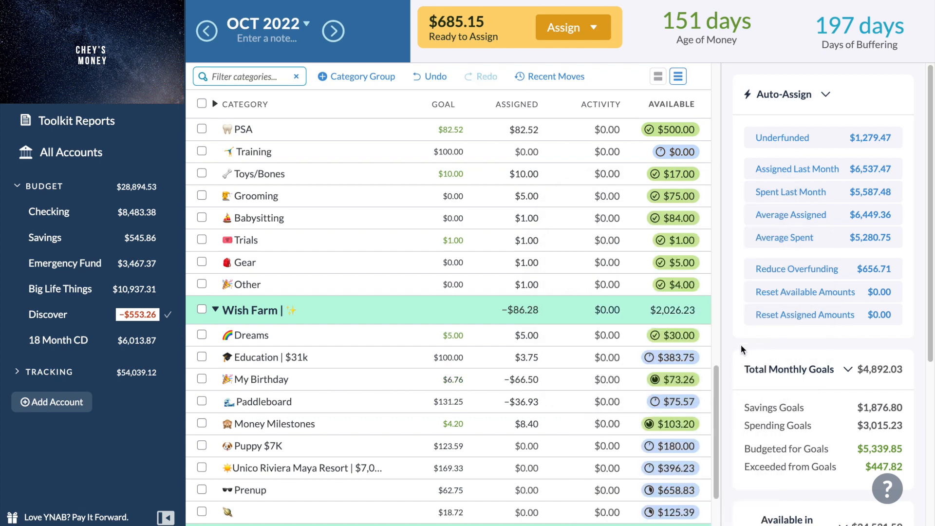
# Cover the remaining overspending in the Clothing category under My Stuff from Inflow: Ready to Assign.
pyautogui.scroll(3, 675, 375)
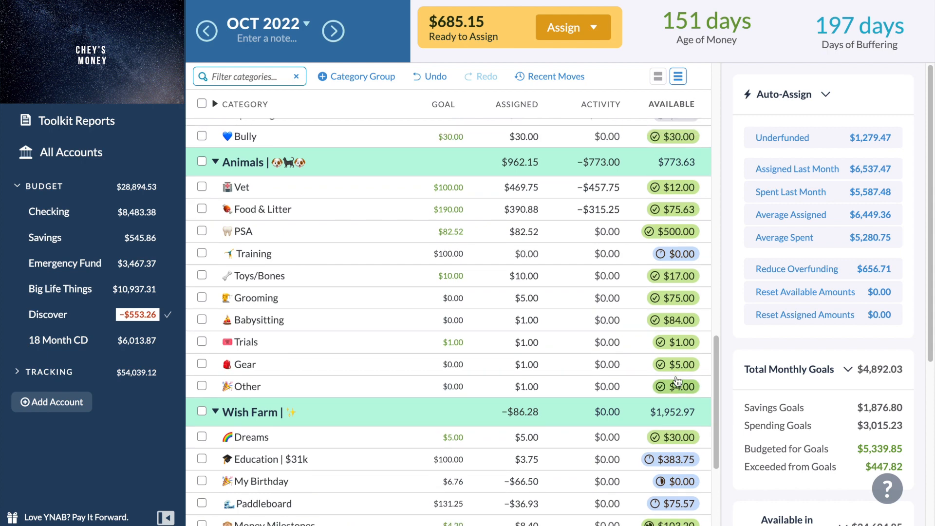
pyautogui.scroll(5, 676, 380)
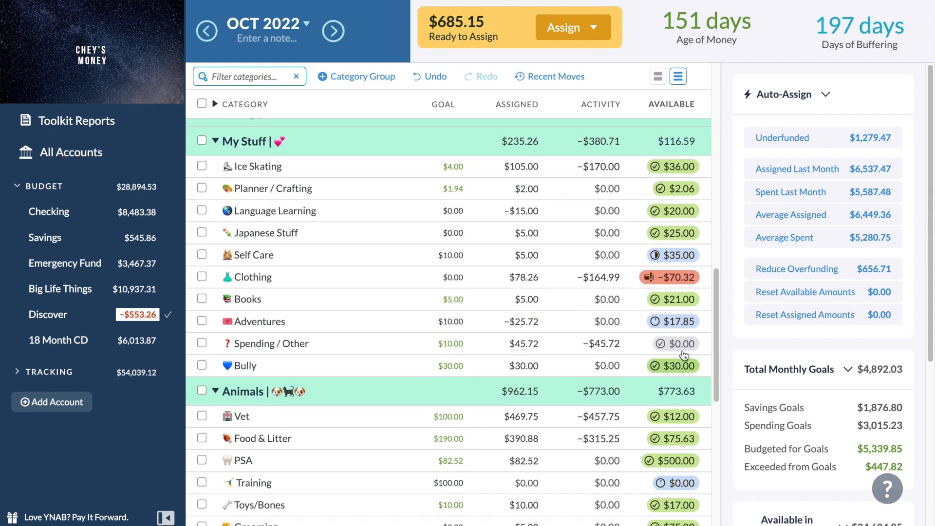
pyautogui.click(668, 276)
pyautogui.click(677, 337)
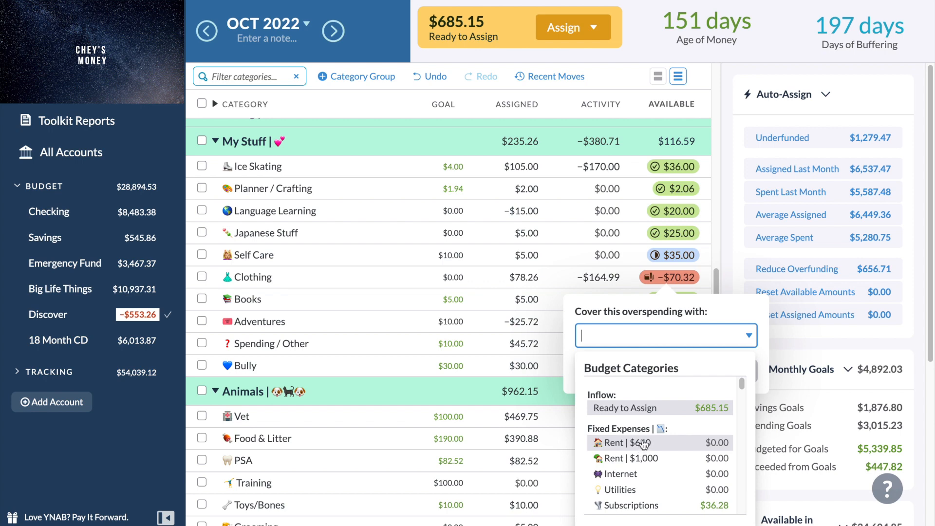
pyautogui.click(661, 409)
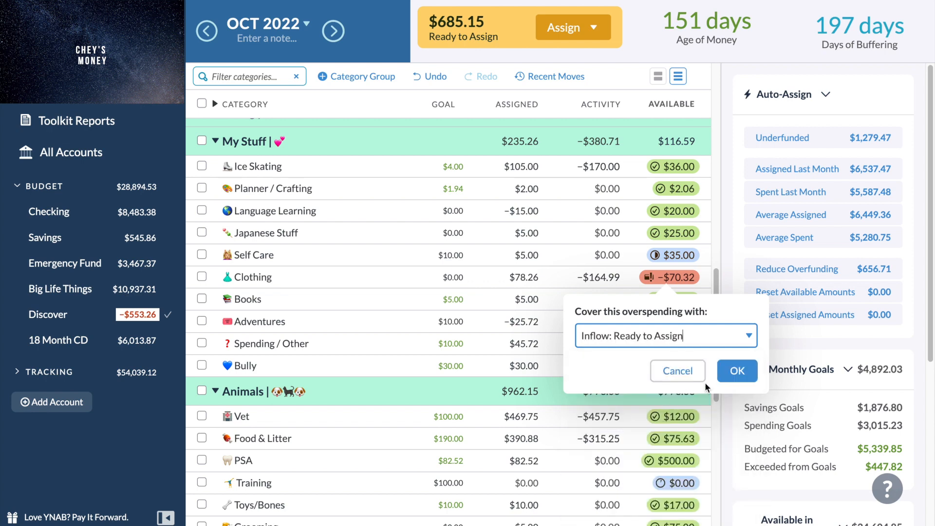
pyautogui.click(728, 378)
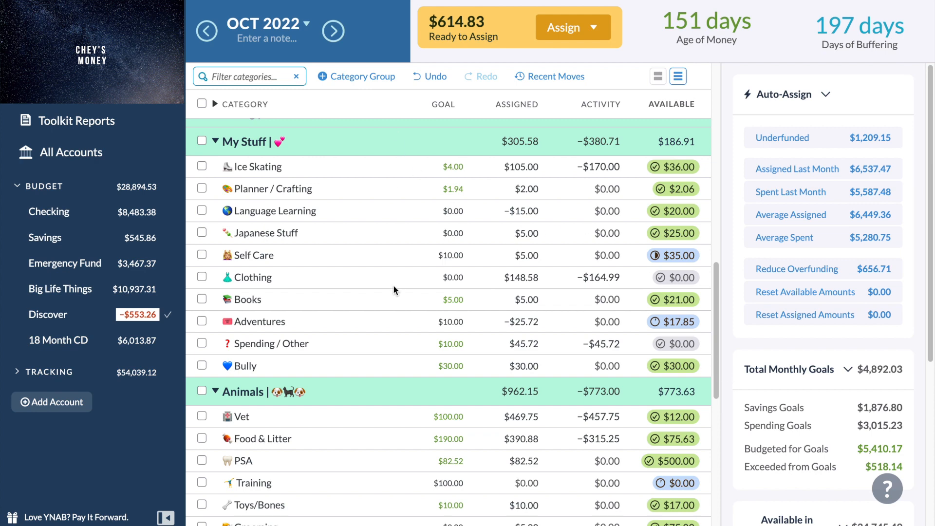
pyautogui.scroll(10, 393, 284)
pyautogui.scroll(3, 393, 284)
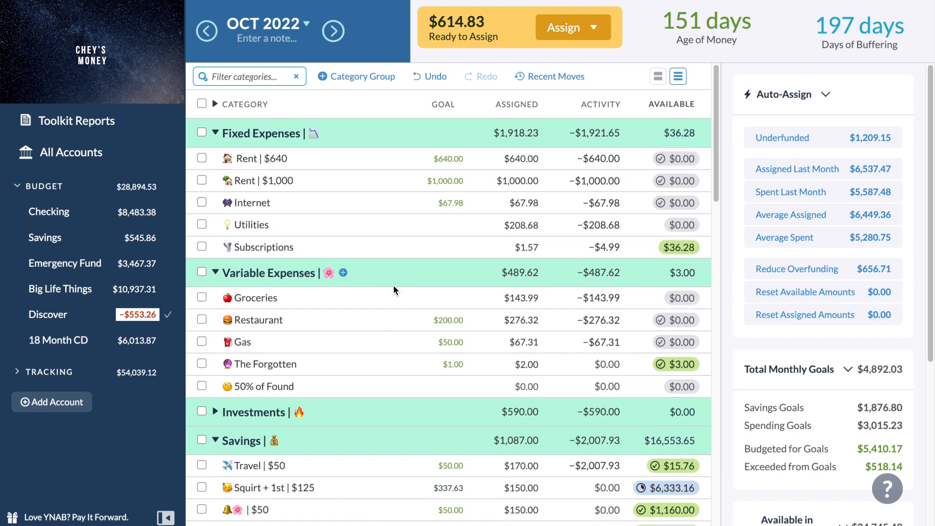
# Add $50 to the amount assigned to the Groceries category in October 2022 and deselect the category.
pyautogui.click(538, 297)
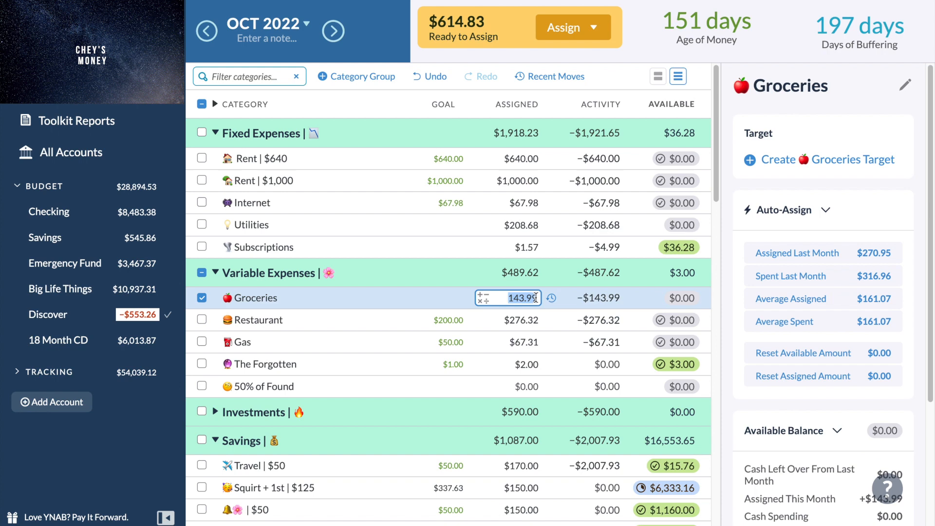
pyautogui.write('+50')
pyautogui.press('Return')
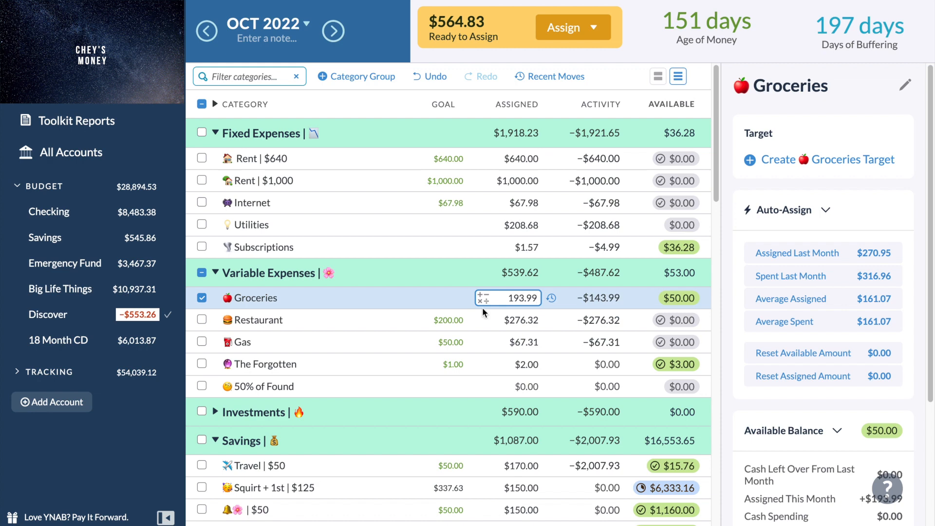
pyautogui.click(202, 298)
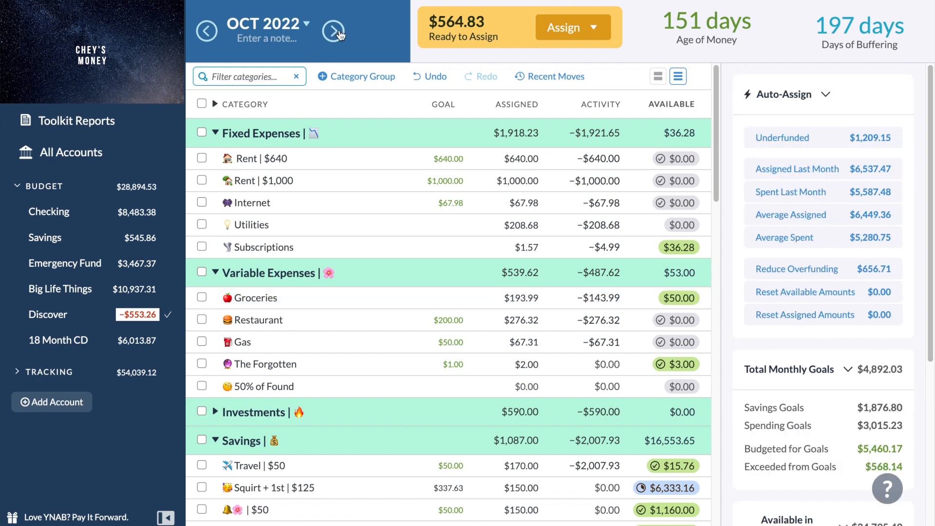
# Go to the November 2022 budget and look through its categories for unfunded ones.
pyautogui.click(335, 31)
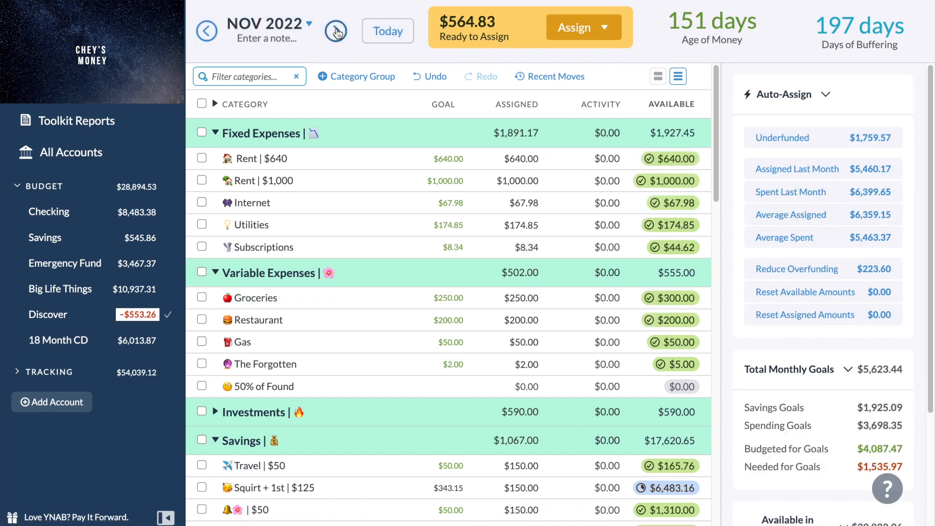
pyautogui.scroll(-6, 351, 166)
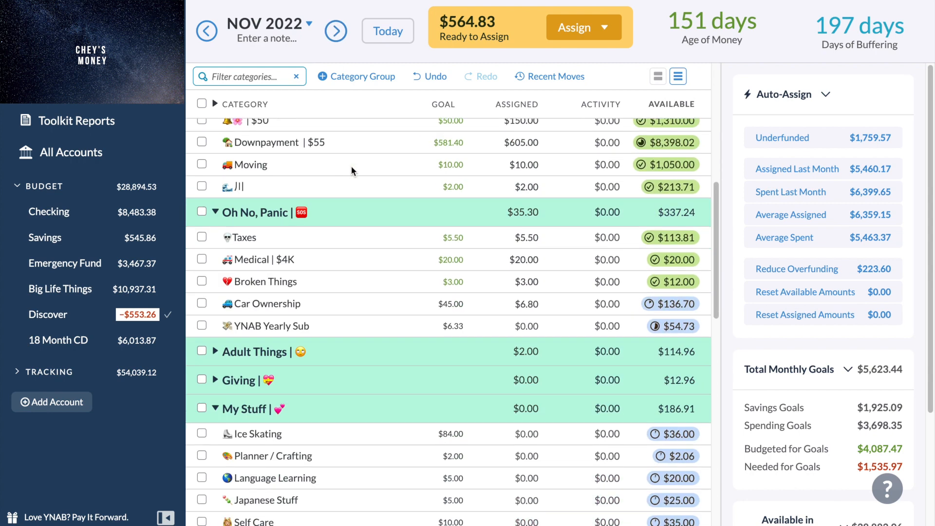
pyautogui.scroll(1, 352, 166)
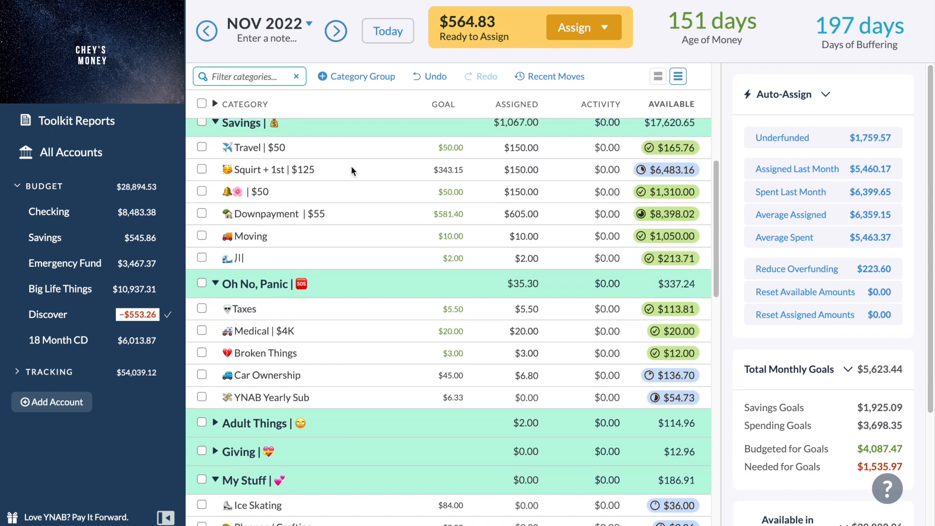
pyautogui.scroll(-1, 352, 165)
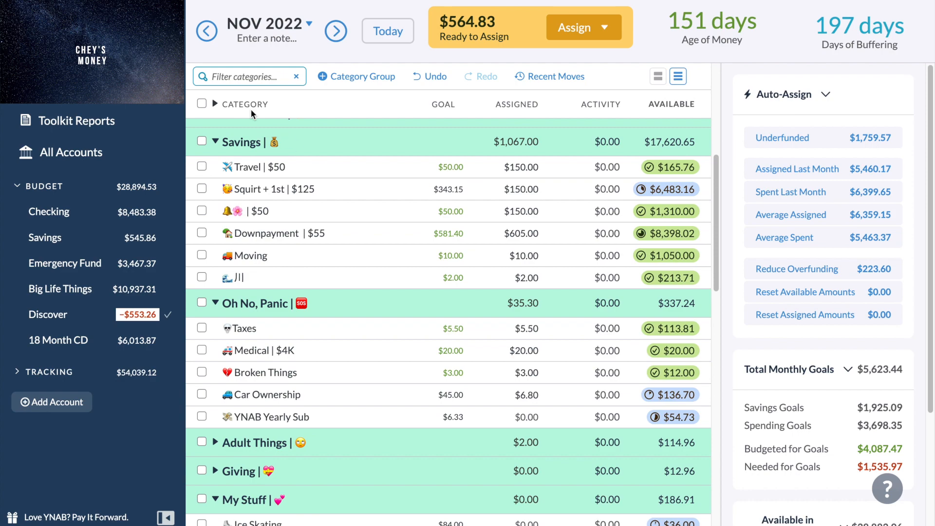
# Check the underfunded total of all categories except Wish Farm, Exploring, Fully Funded and Credit Card Payments, and clear the selection.
pyautogui.click(201, 104)
pyautogui.scroll(-15, 246, 300)
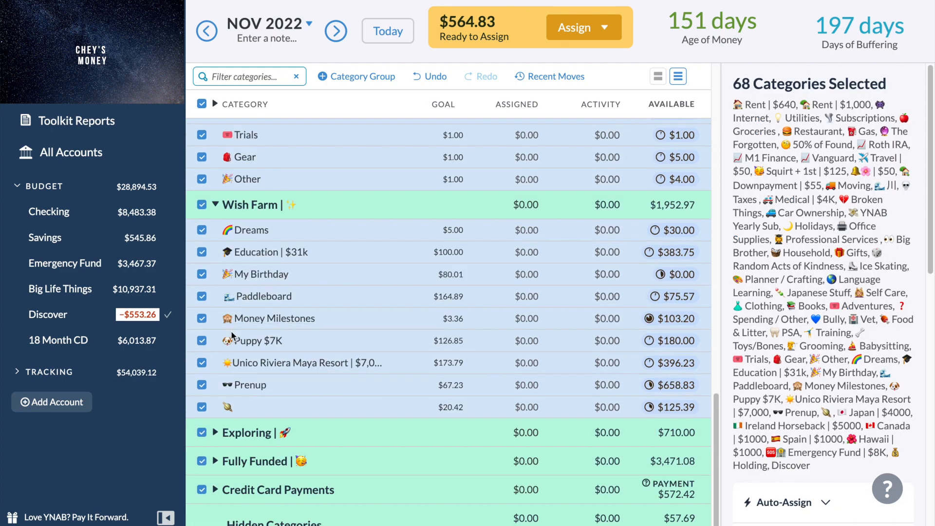
pyautogui.click(202, 205)
pyautogui.click(215, 204)
pyautogui.click(202, 432)
pyautogui.click(202, 460)
pyautogui.click(203, 491)
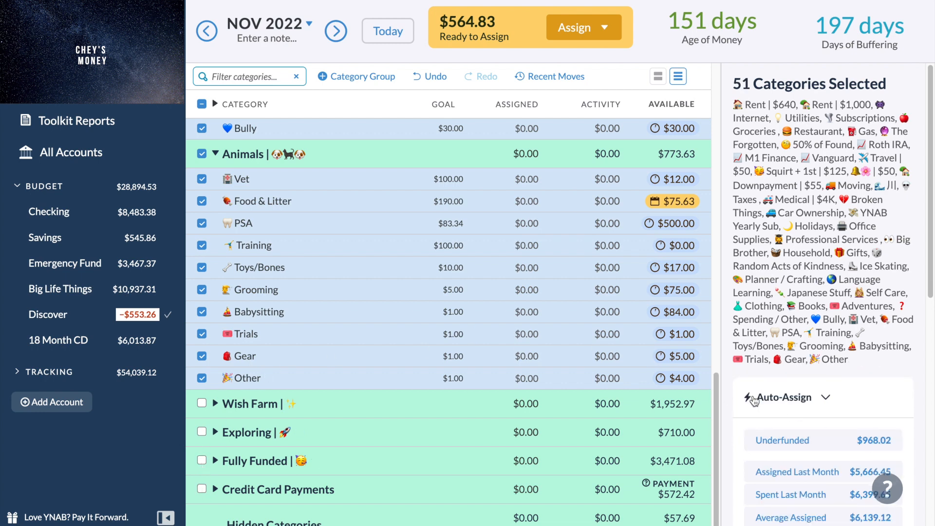
pyautogui.scroll(2, 560, 329)
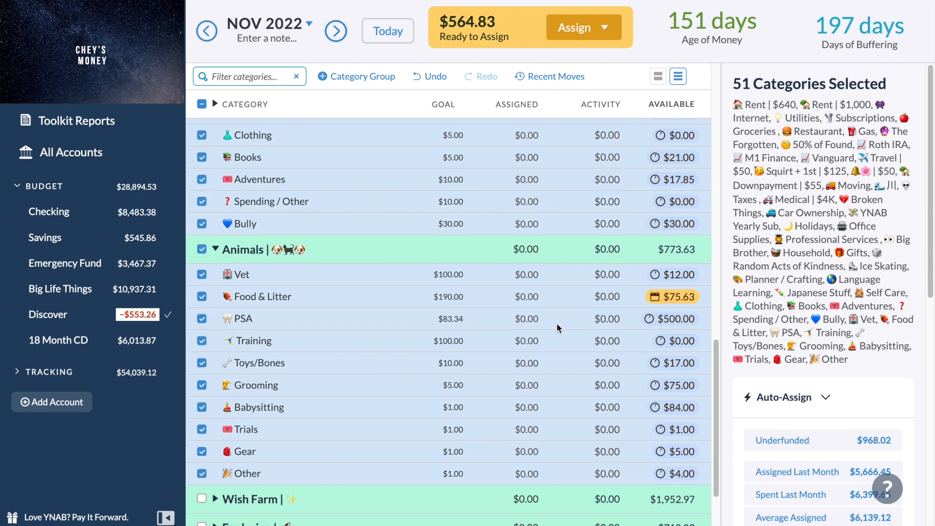
pyautogui.click(202, 104)
# Examine the November available balance and upcoming transactions of the Food & Litter category under Animals.
pyautogui.click(372, 297)
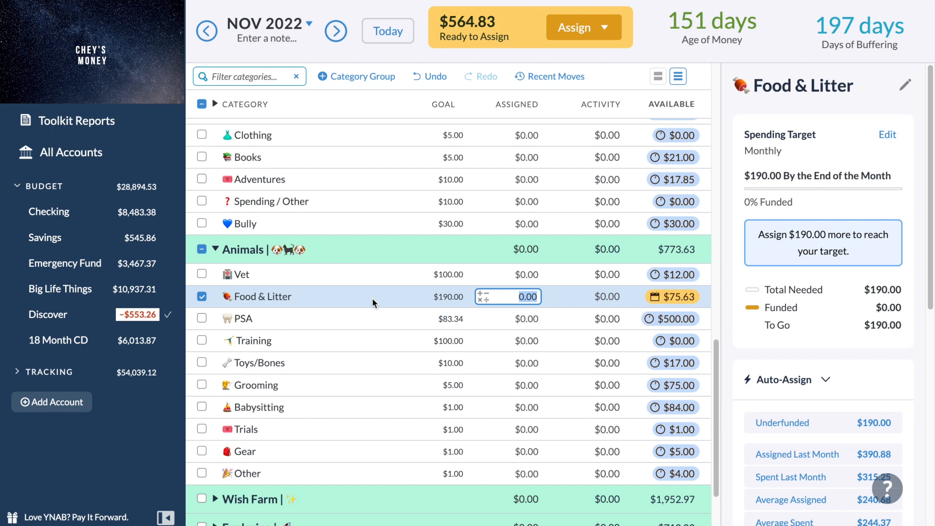
pyautogui.scroll(-4, 790, 358)
pyautogui.scroll(-3, 790, 359)
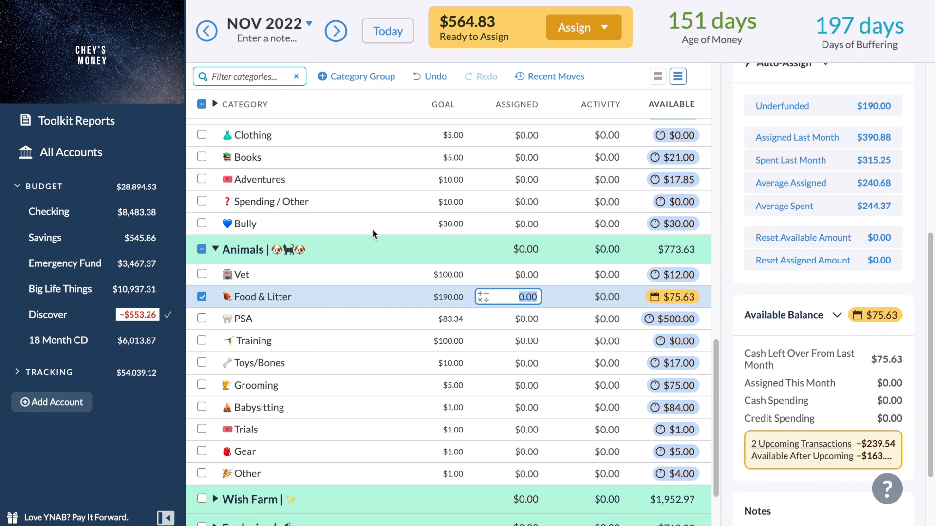
# Return to October 2022 and review the recent money moves into Food & Litter.
pyautogui.click(207, 41)
pyautogui.click(207, 31)
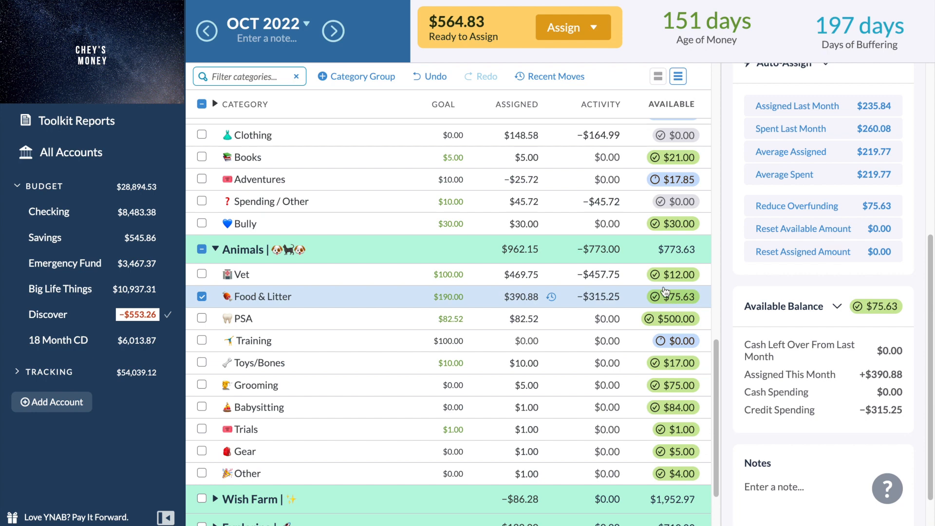
pyautogui.click(556, 77)
pyautogui.scroll(-8, 588, 299)
pyautogui.scroll(-10, 588, 300)
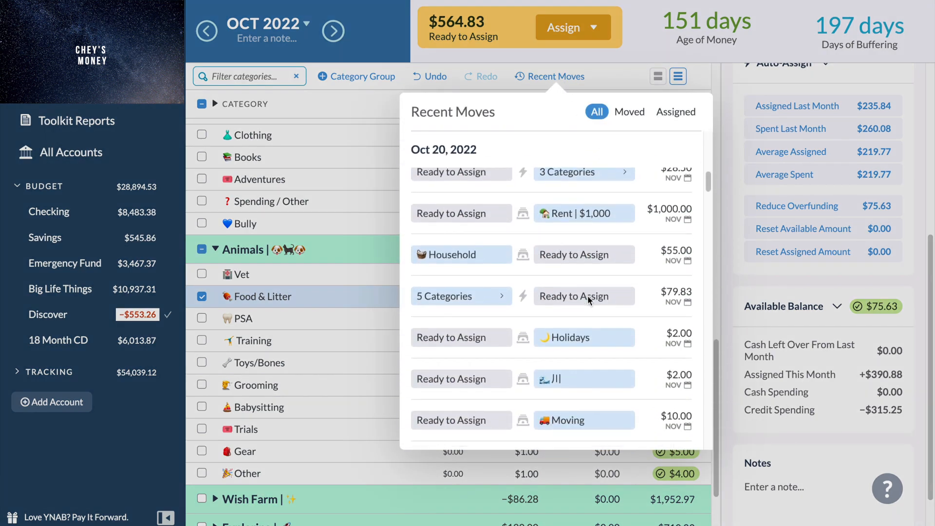
pyautogui.scroll(-2, 588, 300)
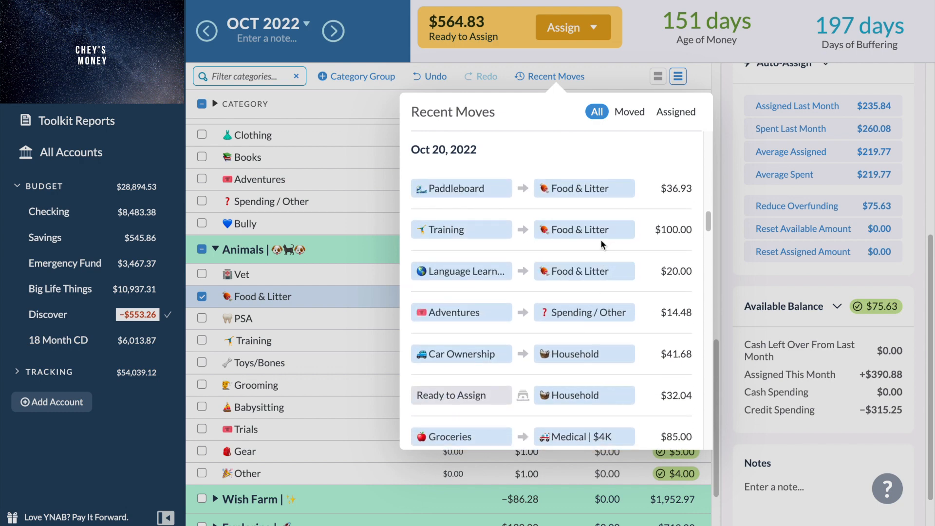
pyautogui.click(716, 72)
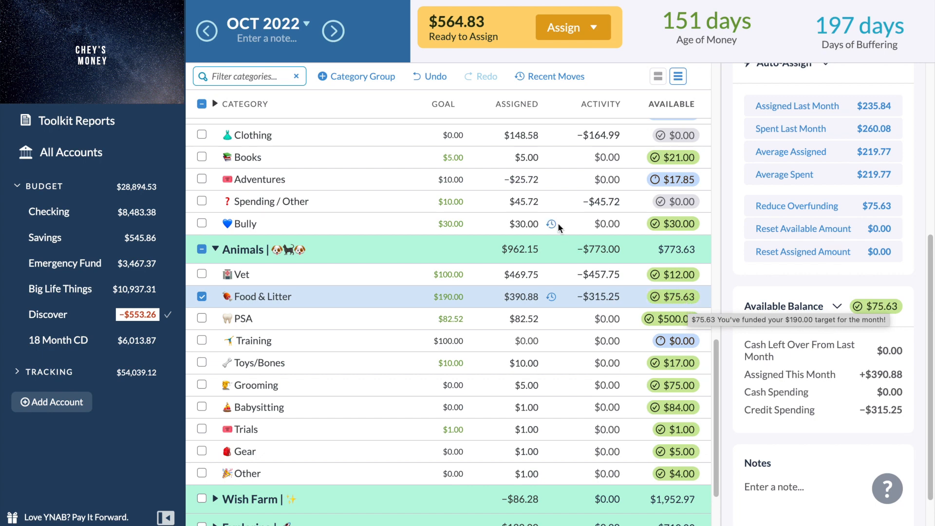
# Try auto-assigning the underfunded $190.00 to Food & Litter in November 2022, check its balance after upcoming transactions, and undo the assignment.
pyautogui.click(340, 32)
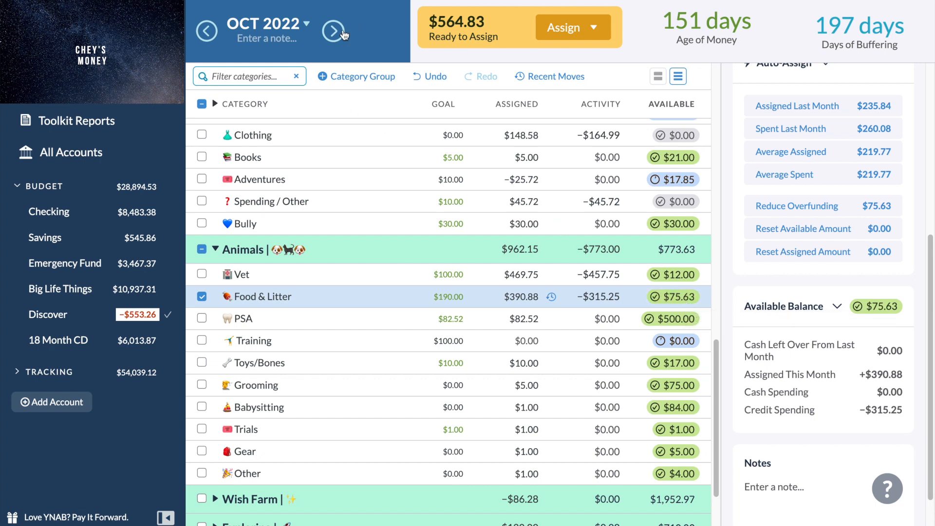
pyautogui.scroll(1, 840, 290)
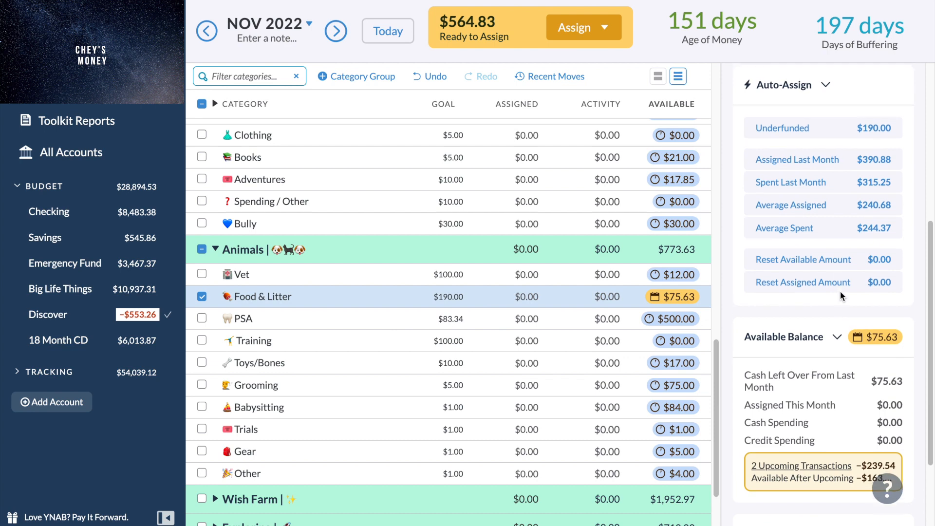
pyautogui.scroll(-2, 840, 291)
pyautogui.scroll(3, 840, 292)
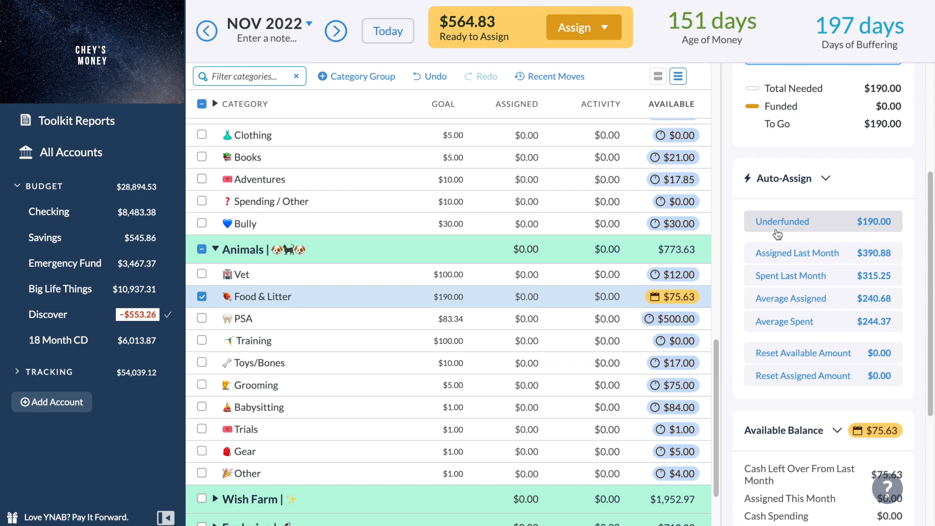
pyautogui.click(777, 233)
pyautogui.scroll(-2, 777, 233)
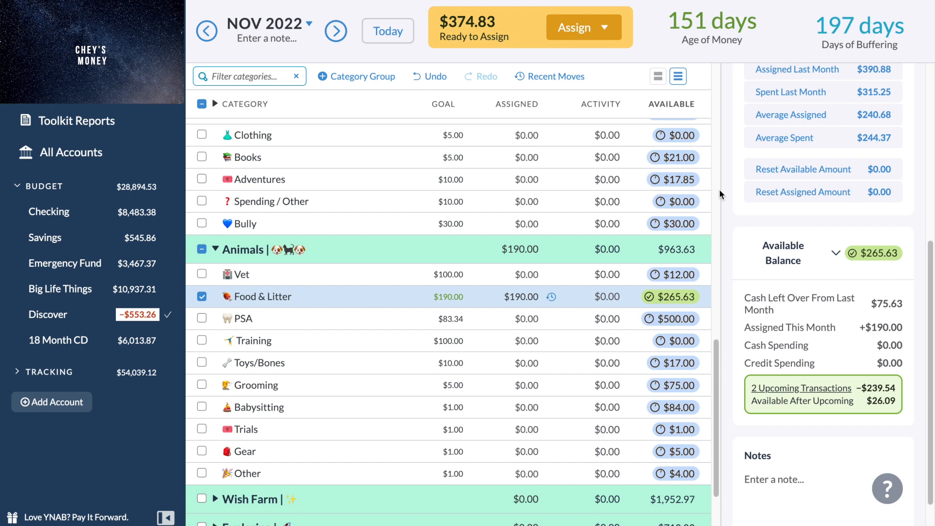
pyautogui.scroll(6, 819, 212)
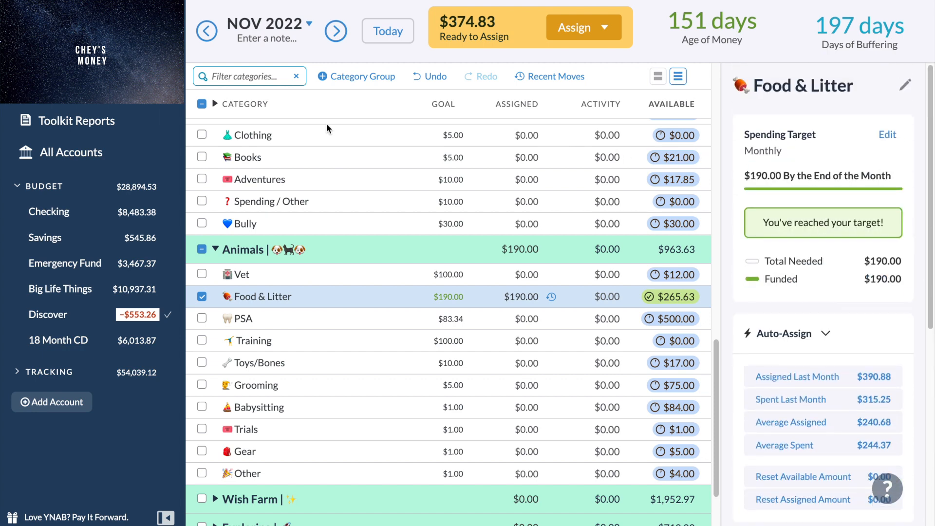
pyautogui.click(419, 78)
# Reduce the amount assigned to Food & Litter in October 2022 by $25 and clear the category selection.
pyautogui.click(207, 31)
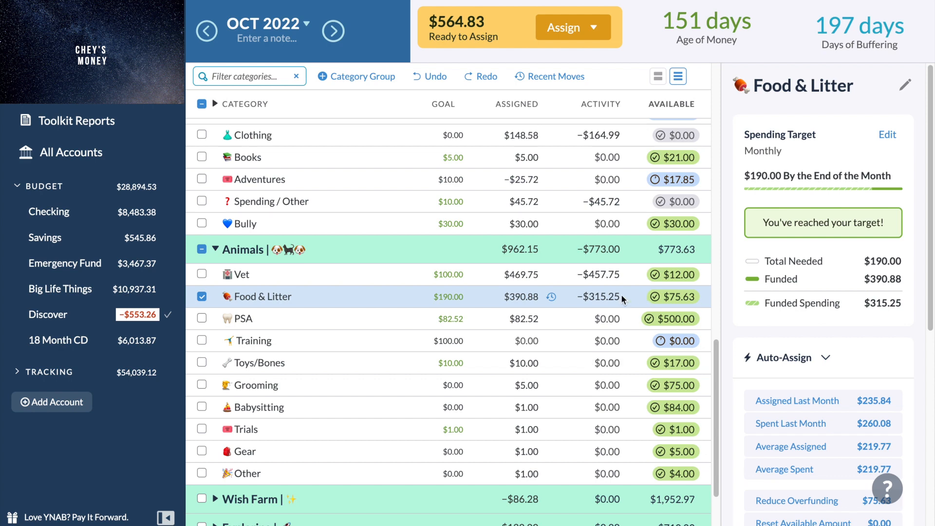
pyautogui.click(535, 297)
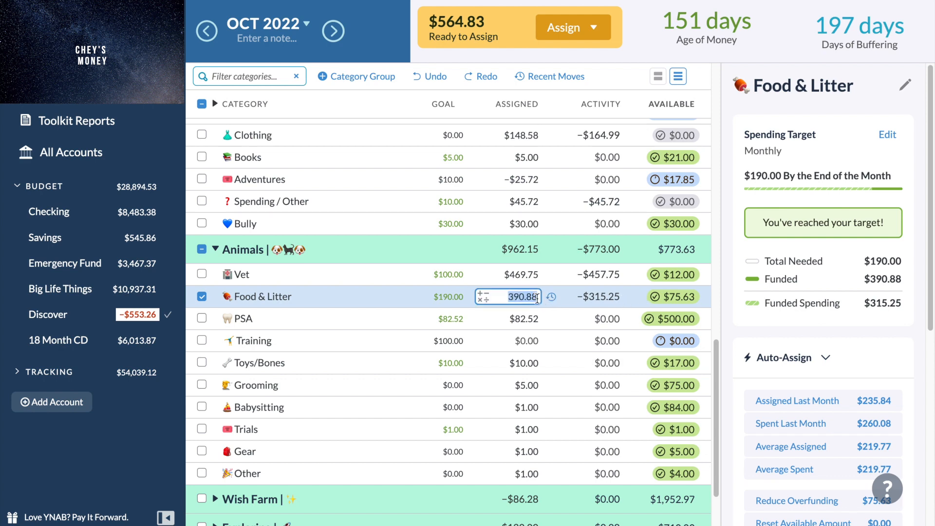
pyautogui.click(538, 299)
pyautogui.write('-2')
pyautogui.write('6')
pyautogui.write('.')
pyautogui.press('BackSpace')
pyautogui.press('BackSpace')
pyautogui.write('5')
pyautogui.press('Return')
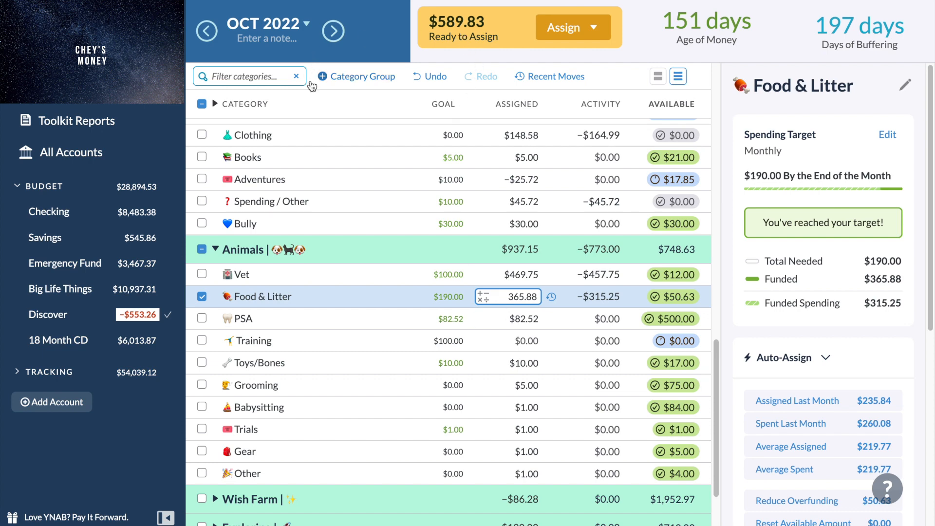
pyautogui.click(204, 100)
pyautogui.click(204, 104)
# Recheck November's underfunded total with Wish Farm, Exploring, Fully Funded and Credit Card Payments left out, and deselect everything.
pyautogui.click(333, 32)
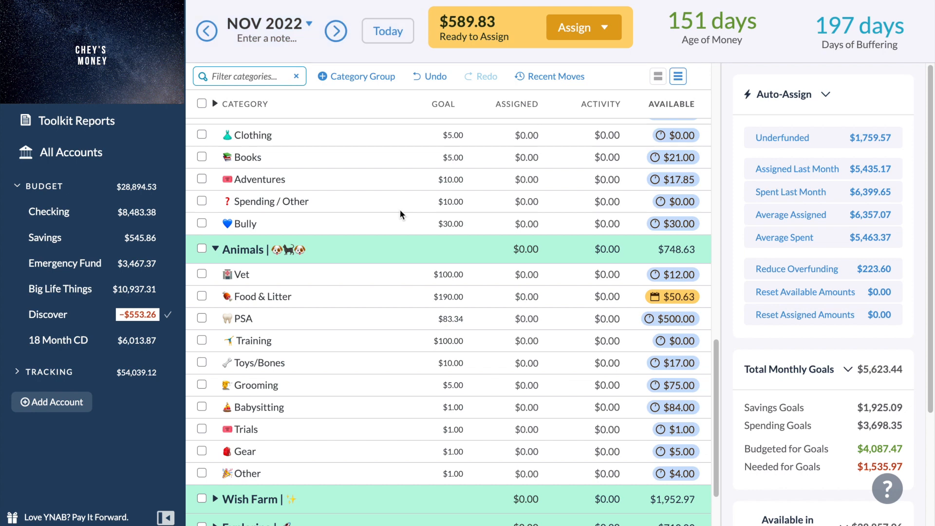
pyautogui.scroll(4, 417, 283)
pyautogui.scroll(-1, 417, 283)
pyautogui.click(201, 103)
pyautogui.scroll(-6, 202, 409)
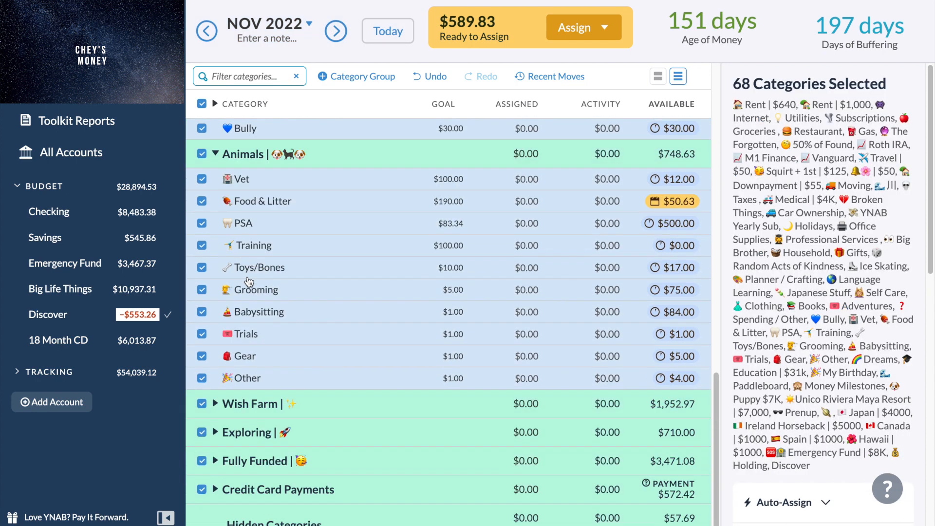
pyautogui.click(201, 404)
pyautogui.click(201, 431)
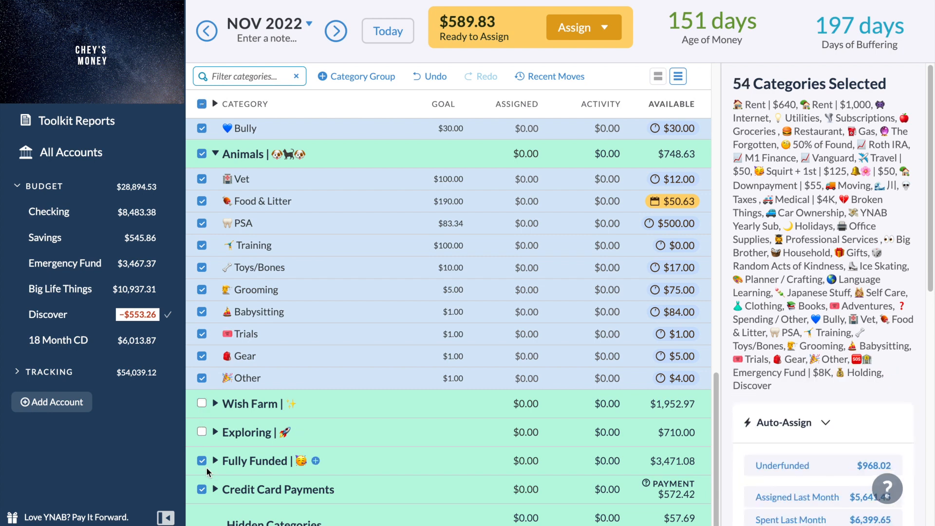
pyautogui.click(201, 460)
pyautogui.click(201, 490)
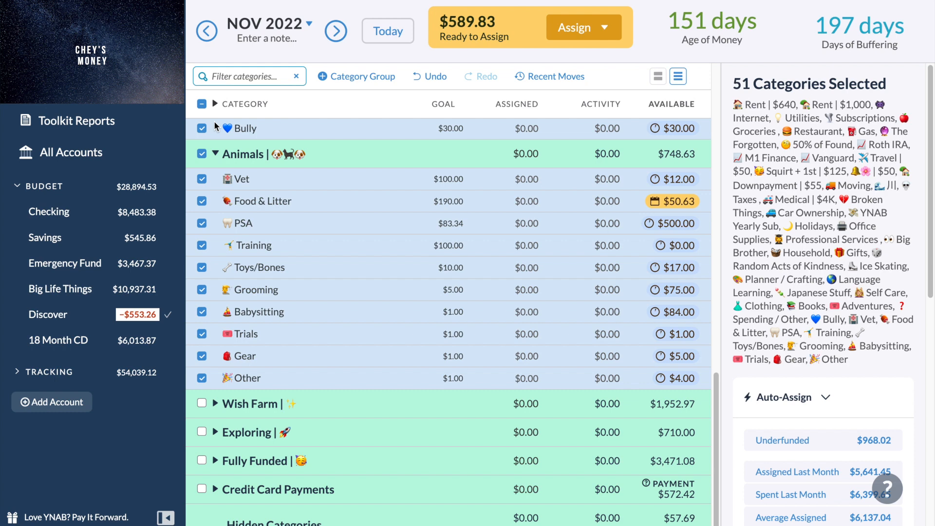
pyautogui.click(202, 105)
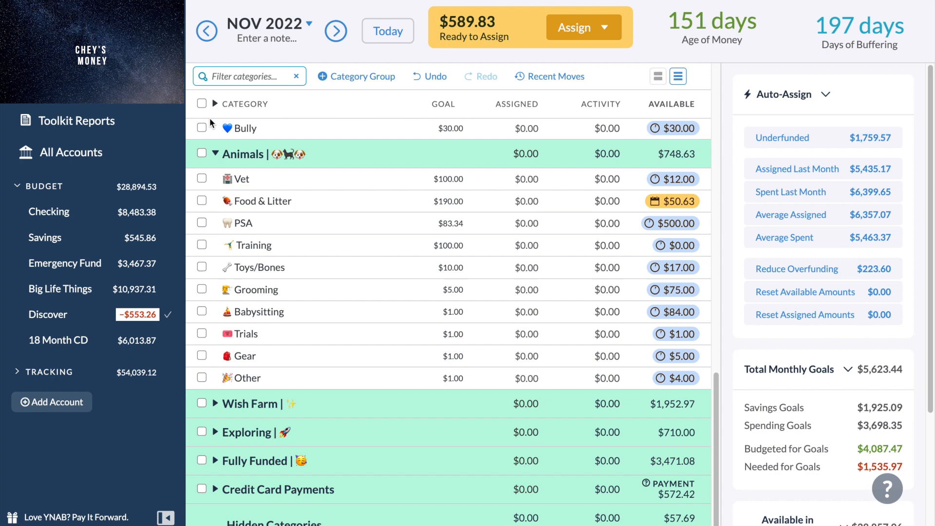
# Select Car Ownership, YNAB Yearly Sub and the Adult Things and Giving groups in the November 2022 budget.
pyautogui.scroll(6, 317, 278)
pyautogui.scroll(4, 319, 282)
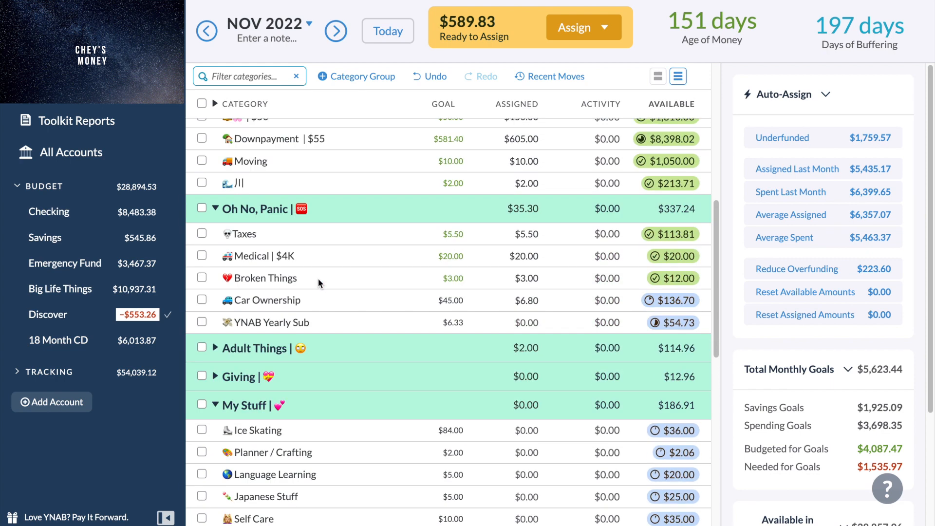
pyautogui.click(201, 300)
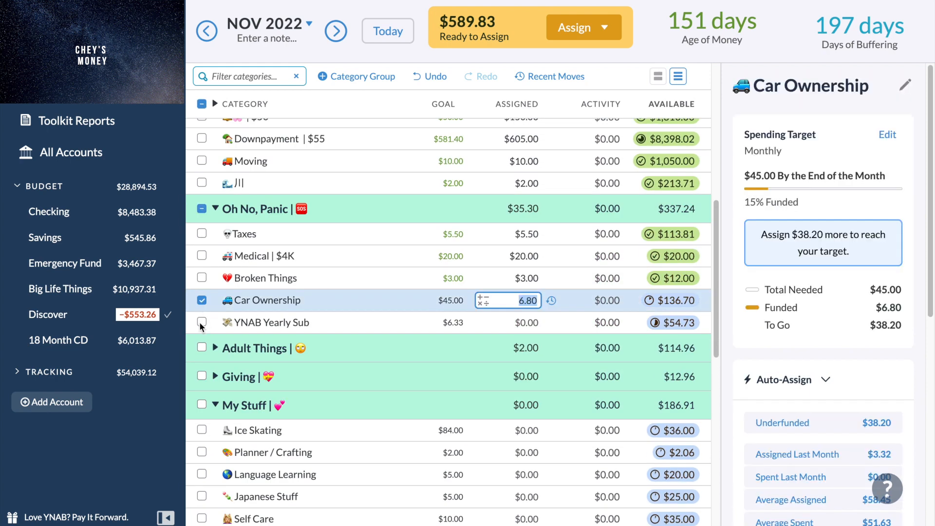
pyautogui.click(202, 322)
pyautogui.scroll(2, 200, 324)
pyautogui.scroll(-3, 201, 323)
pyautogui.click(201, 299)
pyautogui.click(202, 327)
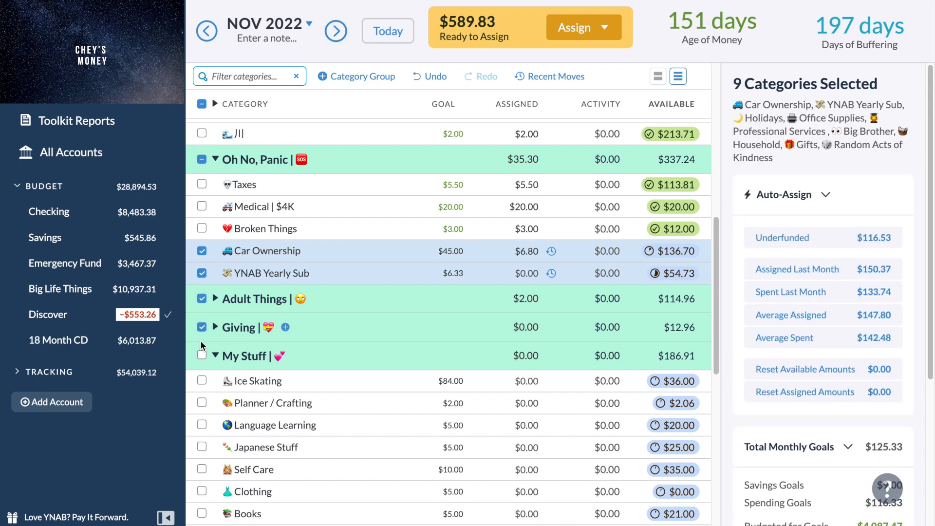
# Add Planner / Crafting, Language Learning, Japanese Stuff, Self Care and Clothing to the selection and auto-assign the underfunded amounts to all selected November 2022 categories.
pyautogui.scroll(-1, 241, 359)
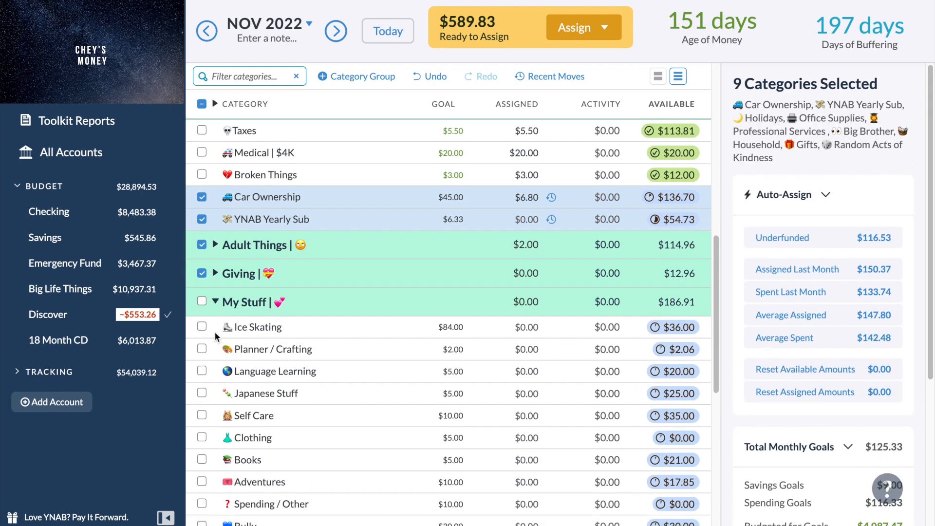
pyautogui.click(201, 327)
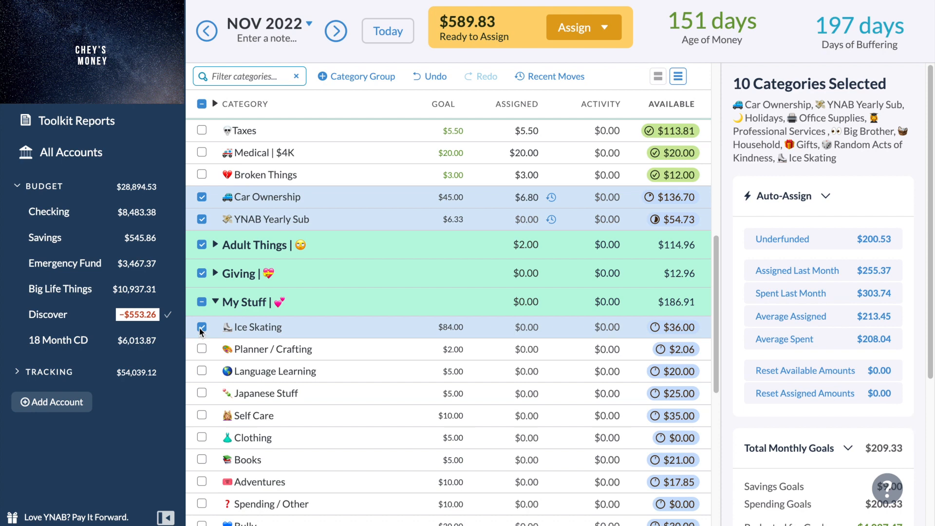
pyautogui.click(200, 327)
pyautogui.click(201, 349)
pyautogui.click(201, 371)
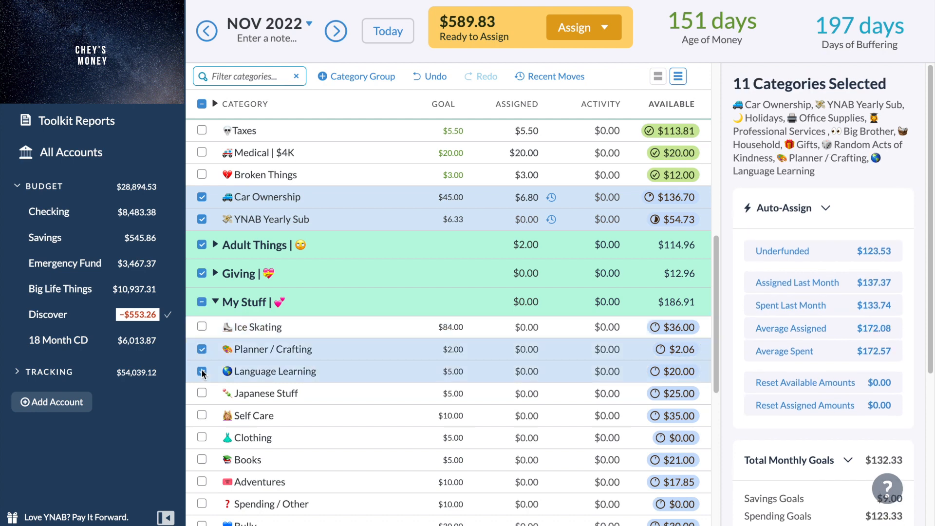
pyautogui.scroll(-2, 202, 373)
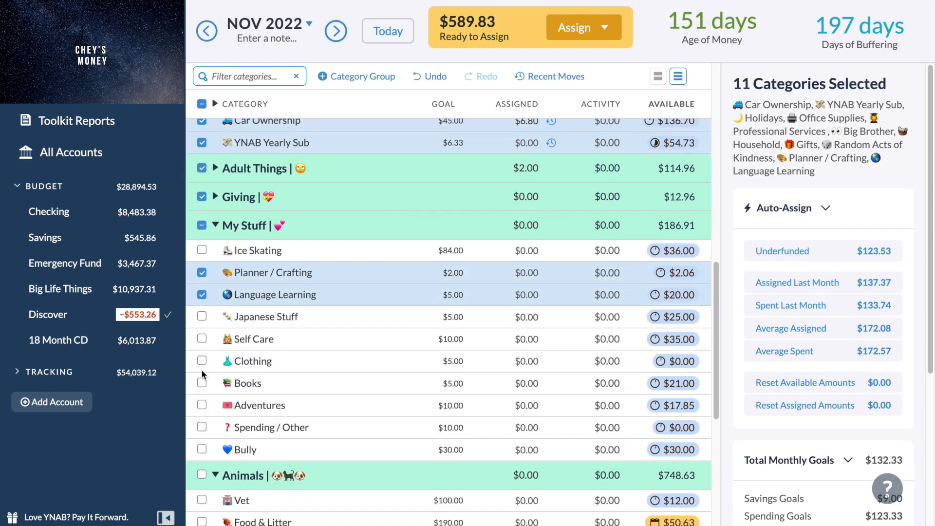
pyautogui.click(201, 316)
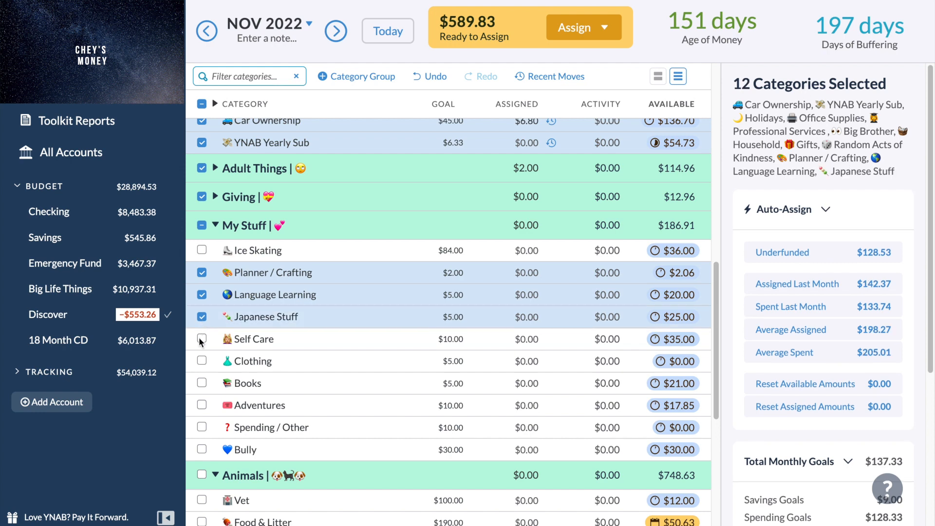
pyautogui.click(200, 339)
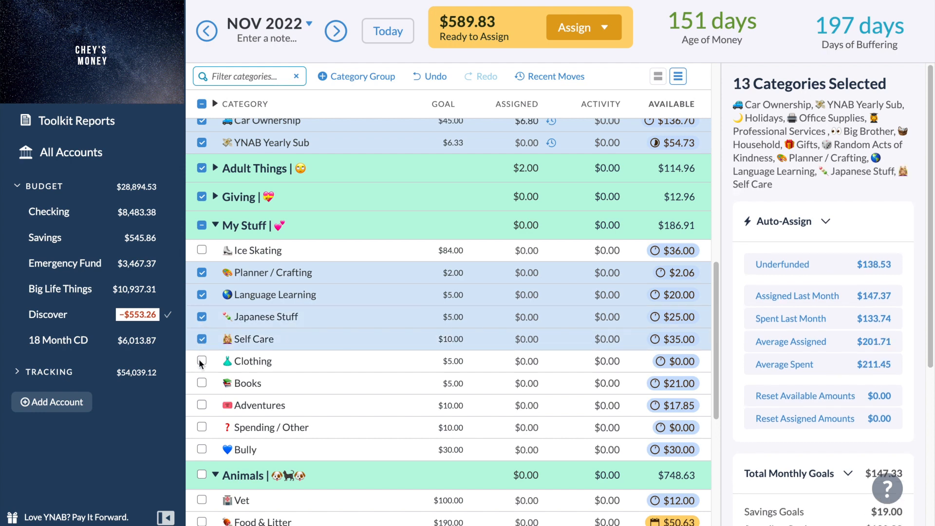
pyautogui.click(201, 361)
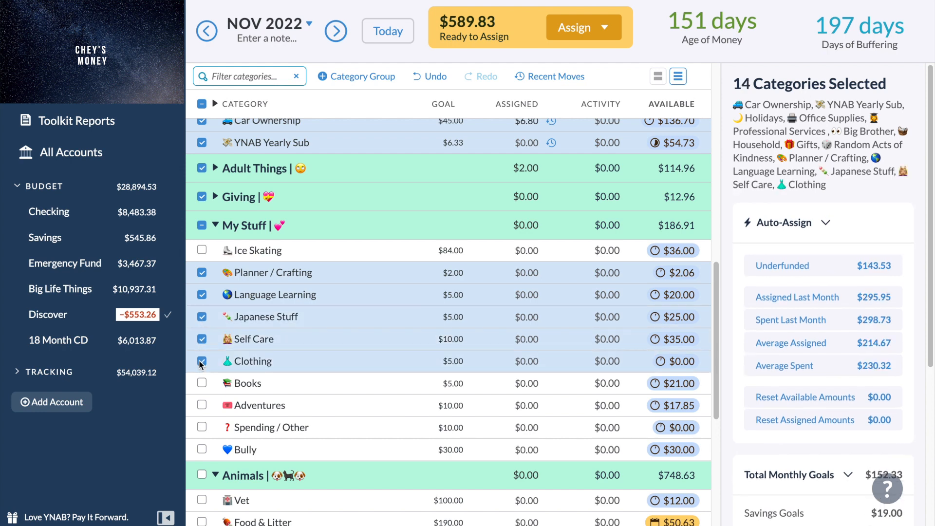
pyautogui.click(818, 266)
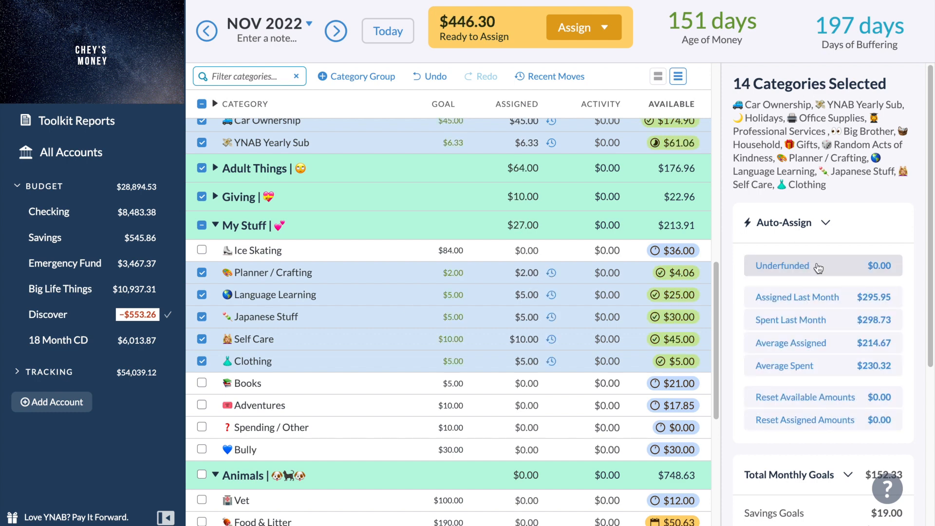
# Check November's remaining underfunded total with Wish Farm, Exploring, Fully Funded and Credit Card Payments excluded, and clear the category selection.
pyautogui.scroll(-3, 515, 440)
pyautogui.scroll(-2, 515, 434)
pyautogui.scroll(4, 515, 434)
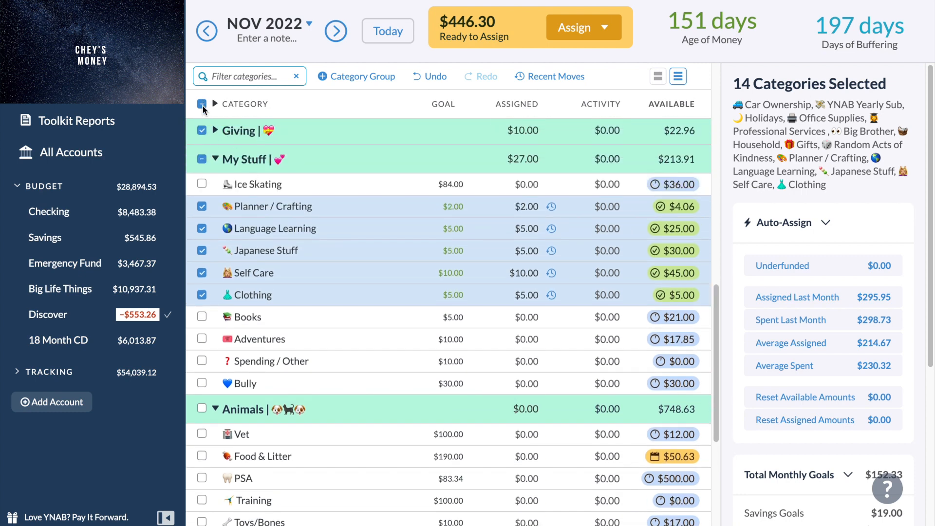
pyautogui.scroll(4, 214, 151)
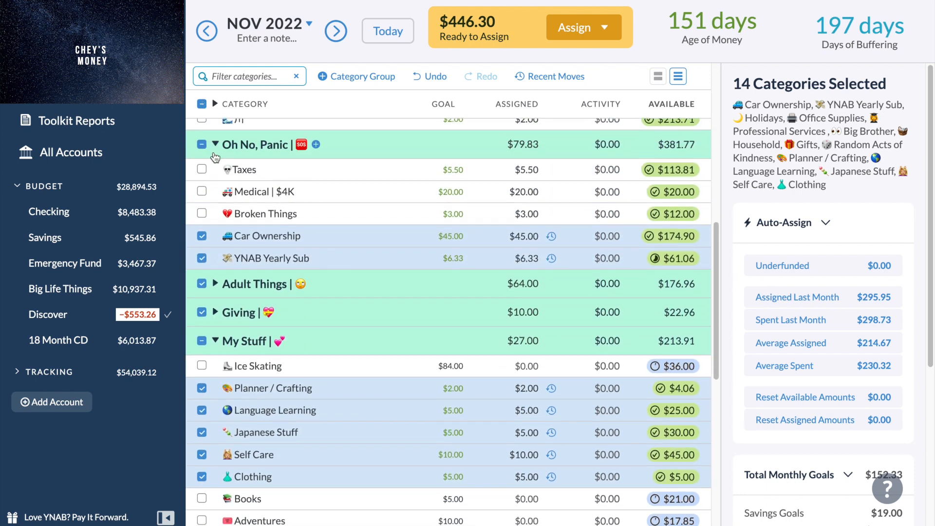
pyautogui.click(202, 105)
pyautogui.click(202, 104)
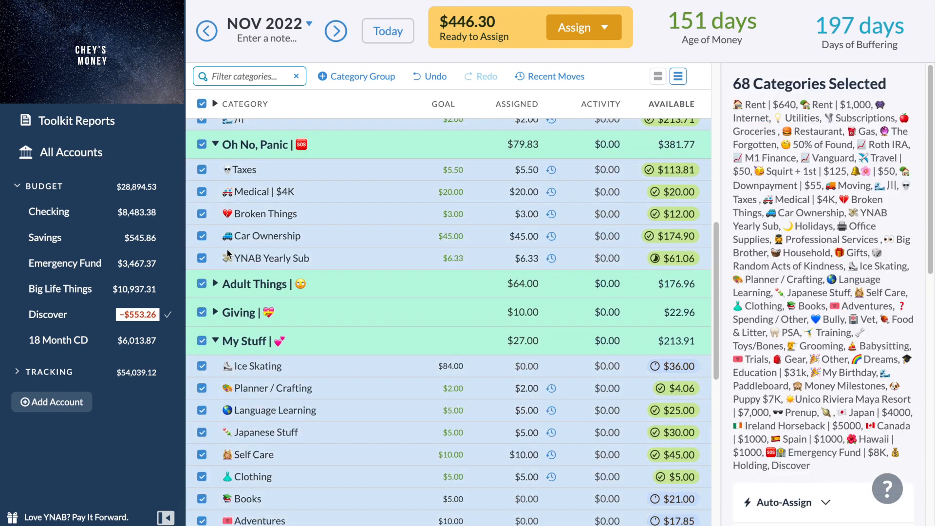
pyautogui.scroll(-5, 227, 253)
pyautogui.click(201, 403)
pyautogui.click(201, 431)
pyautogui.click(201, 460)
pyautogui.click(202, 488)
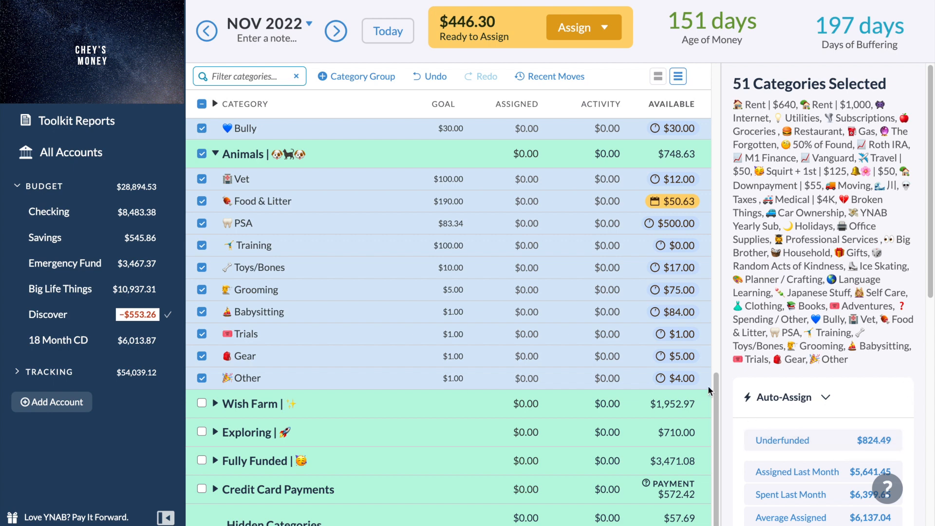
pyautogui.click(206, 104)
# Set the amount assigned to Self Care in November 2022 to $0.00.
pyautogui.scroll(7, 400, 264)
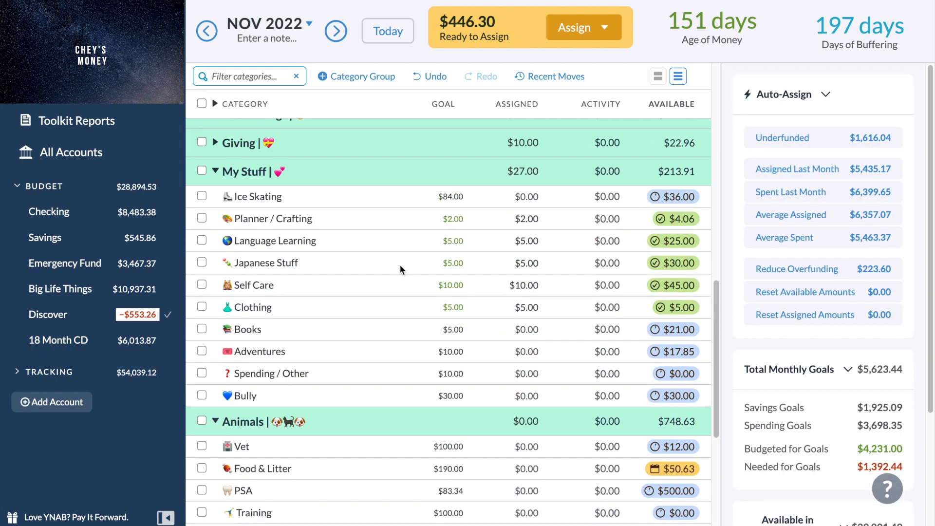
pyautogui.click(453, 366)
pyautogui.press('BackSpace')
pyautogui.press('Return')
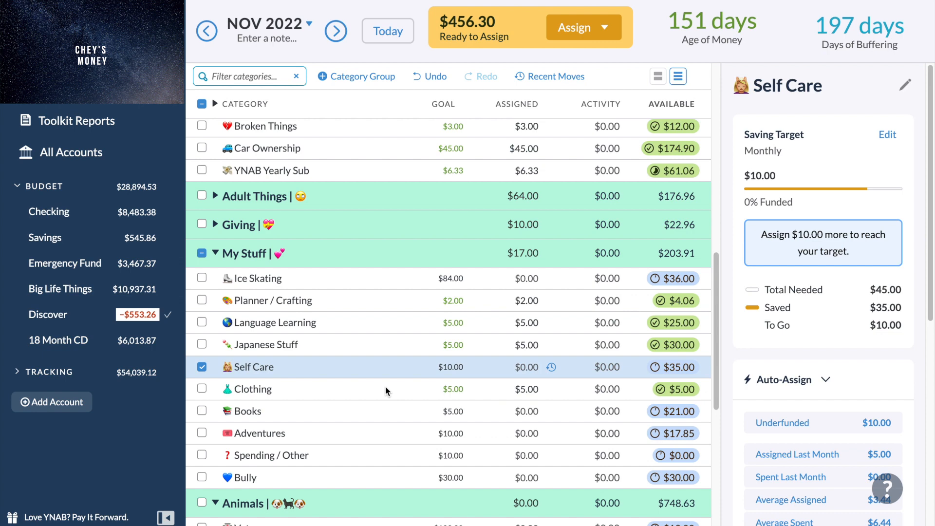
# Return to the October 2022 budget and add $300 to the amount assigned to the Travel category in Savings.
pyautogui.scroll(6, 383, 390)
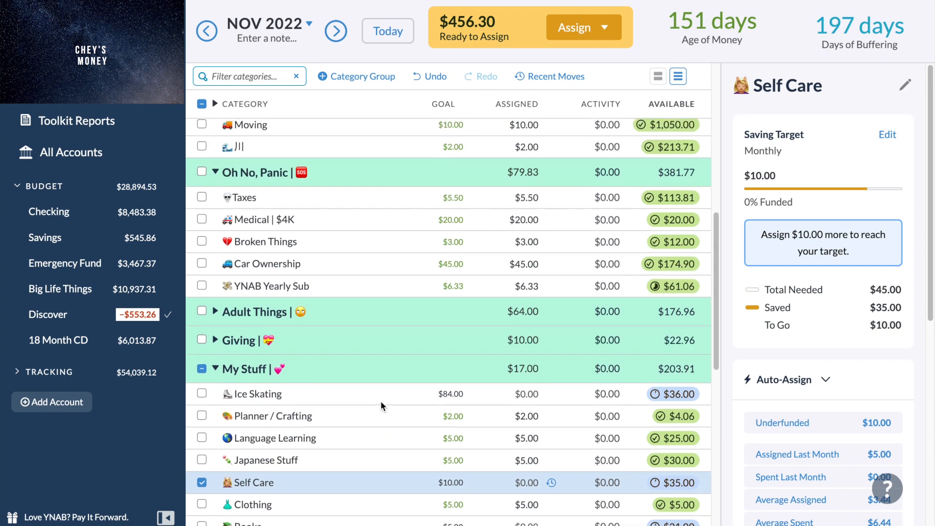
pyautogui.scroll(1, 381, 406)
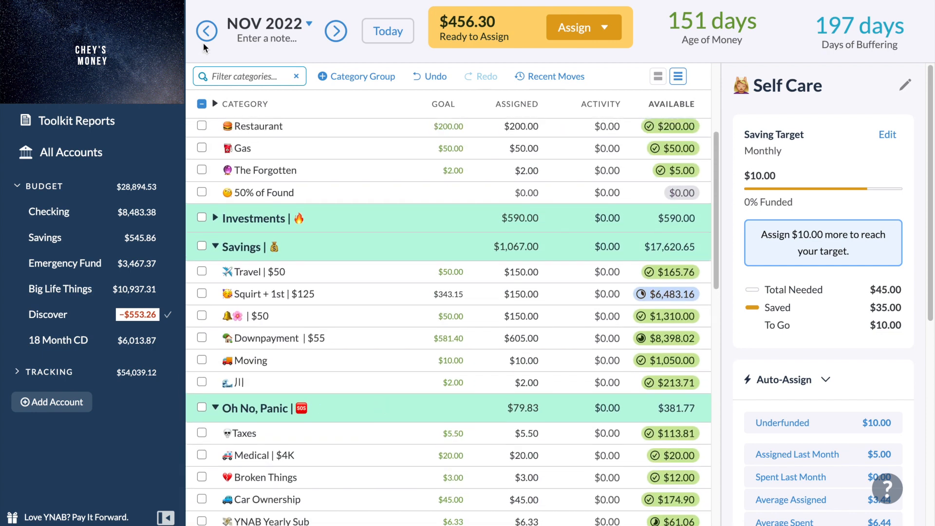
pyautogui.click(395, 33)
pyautogui.scroll(-1, 384, 265)
pyautogui.click(526, 246)
pyautogui.click(538, 239)
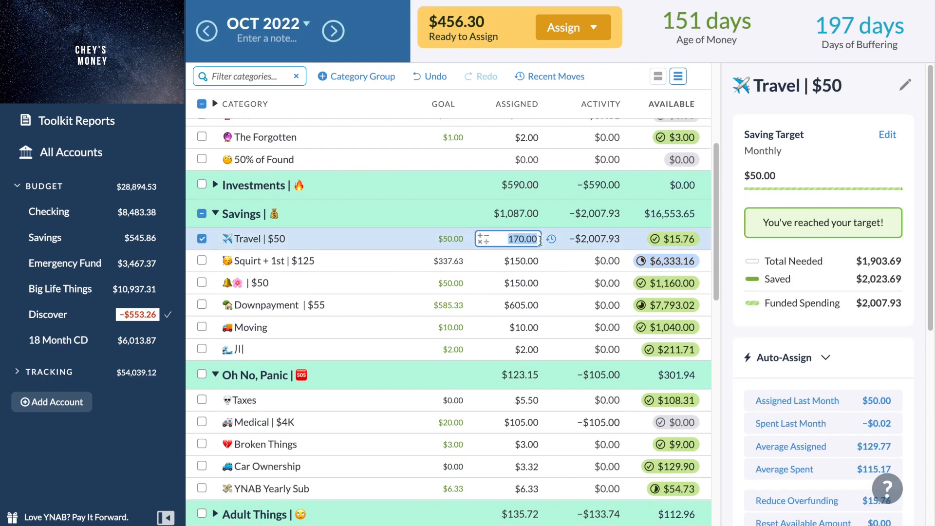
pyautogui.click(537, 239)
pyautogui.write('+300')
pyautogui.press('Return')
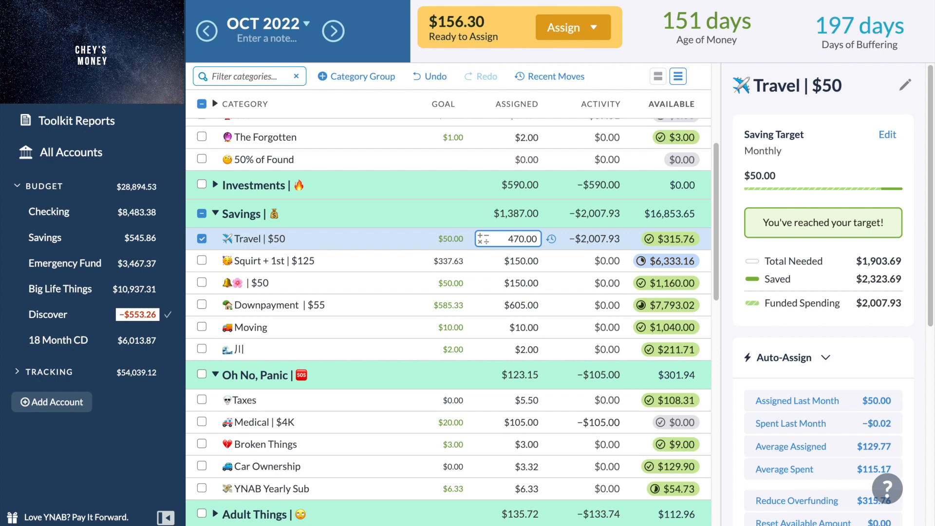
# Expand the Wish Farm group in October 2022 and open the Education category's assigned amount for editing.
pyautogui.scroll(-10, 436, 386)
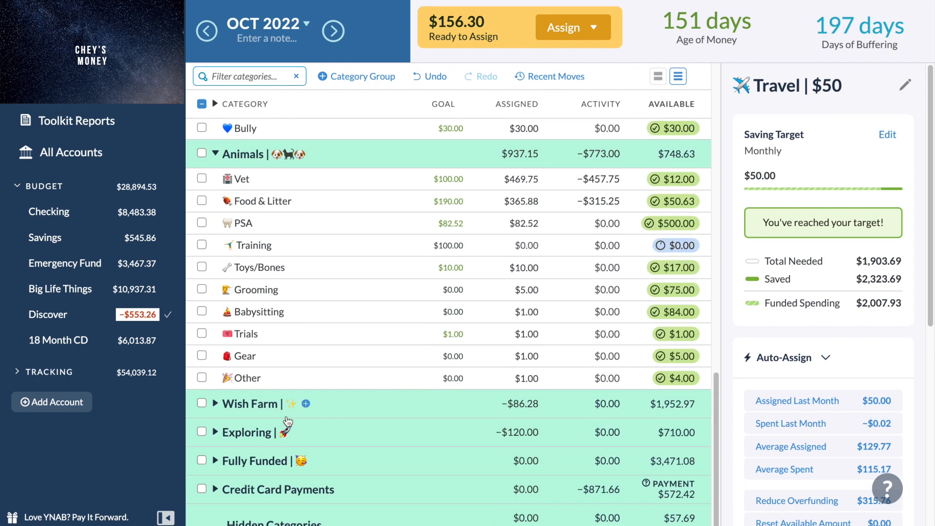
pyautogui.click(217, 404)
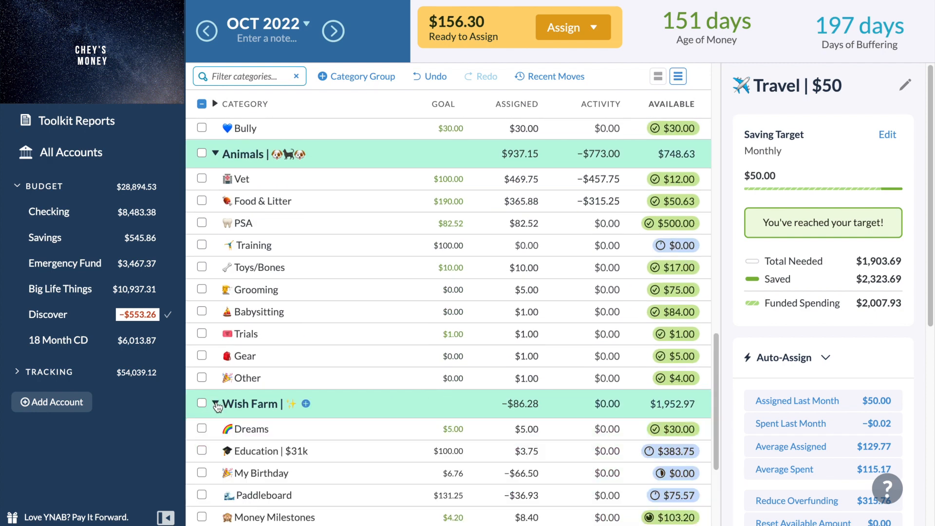
pyautogui.scroll(-3, 216, 404)
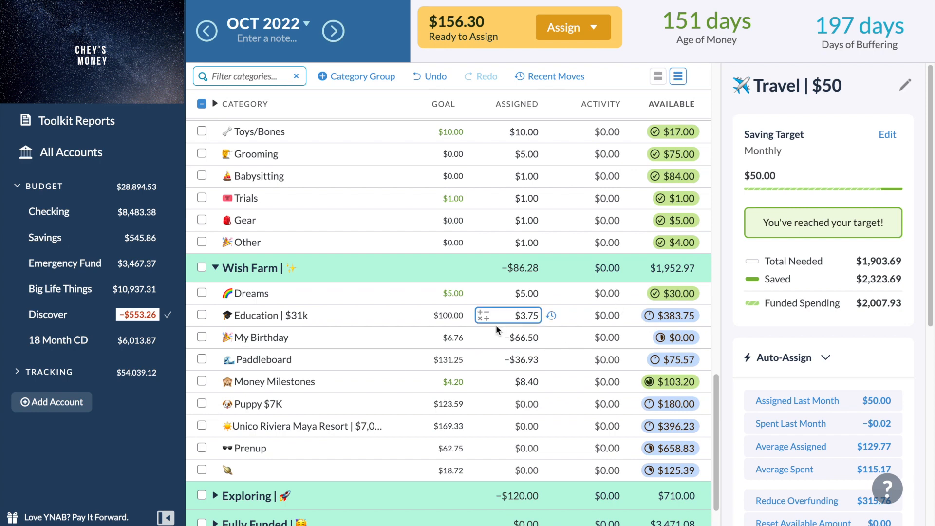
pyautogui.click(523, 320)
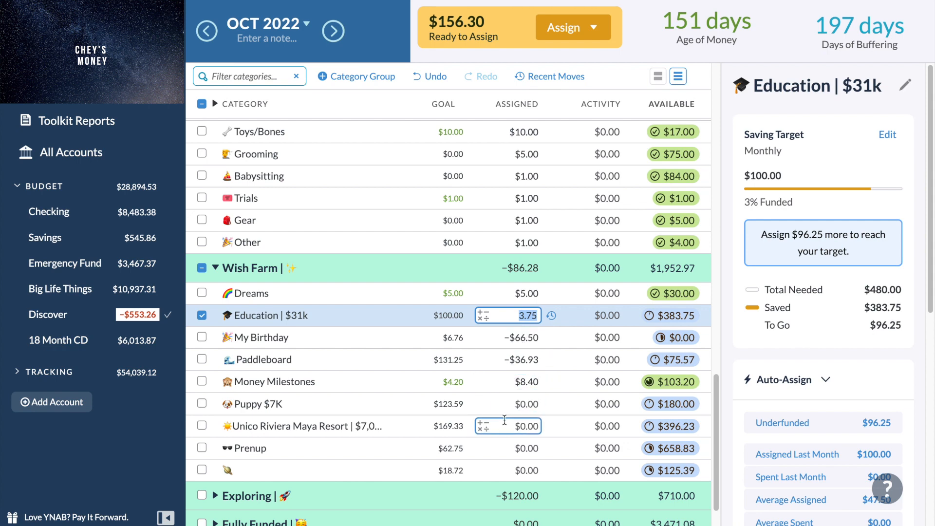
# Move to November 2022 and assign $5 to Dreams and $100 to Education in the Wish Farm group.
pyautogui.click(338, 30)
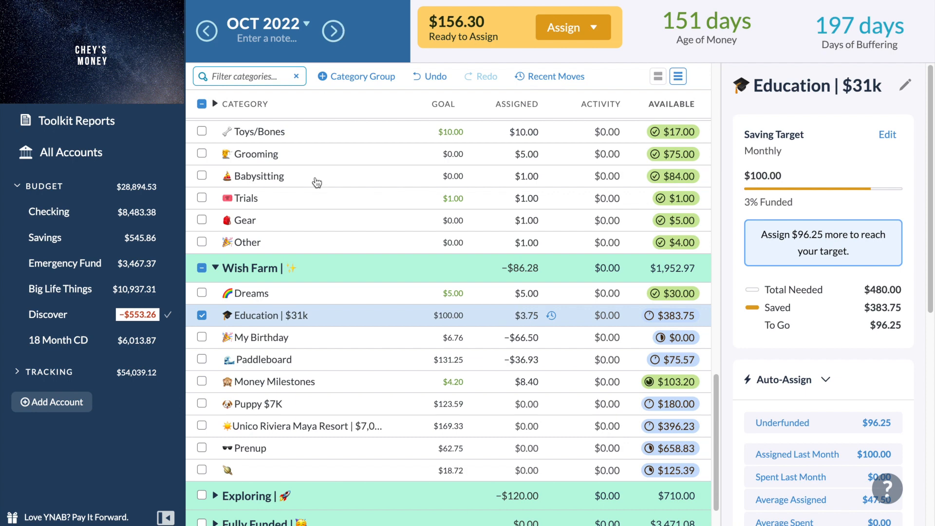
pyautogui.scroll(-2, 278, 273)
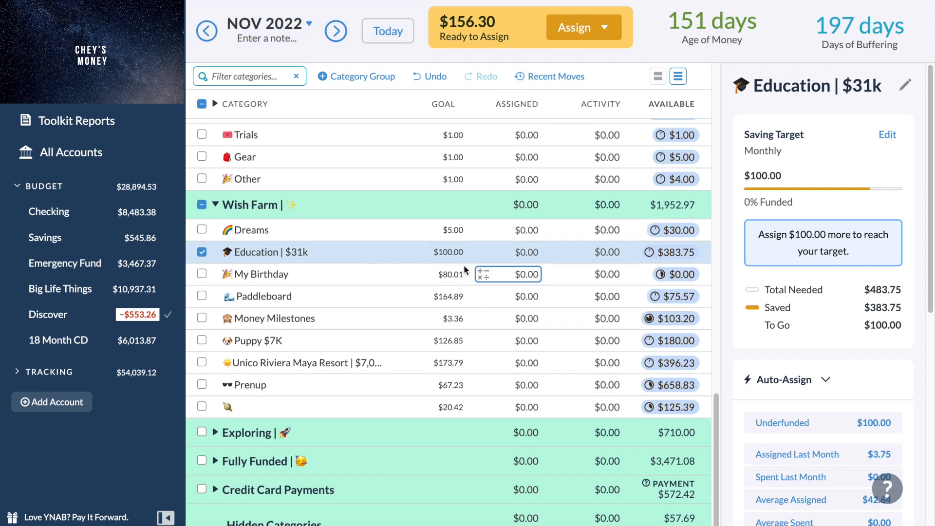
pyautogui.click(534, 249)
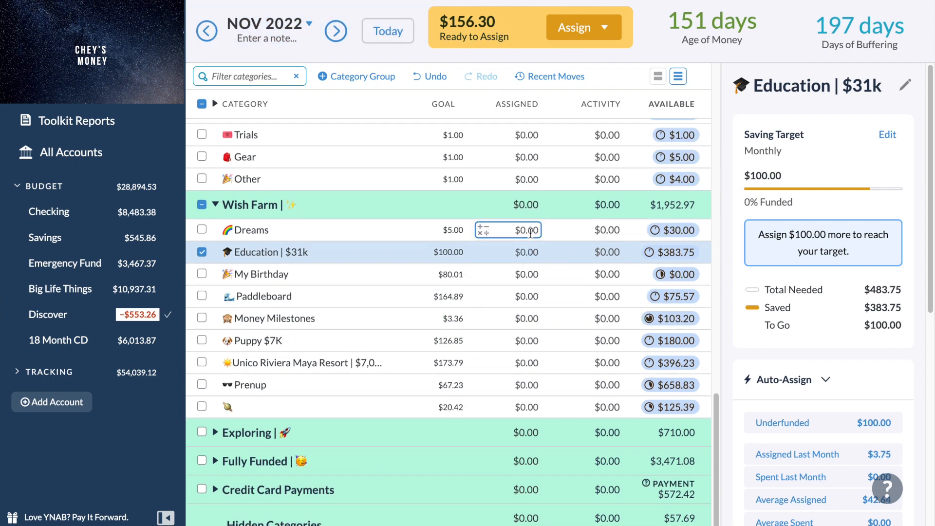
pyautogui.click(528, 229)
pyautogui.write('5')
pyautogui.press('Return')
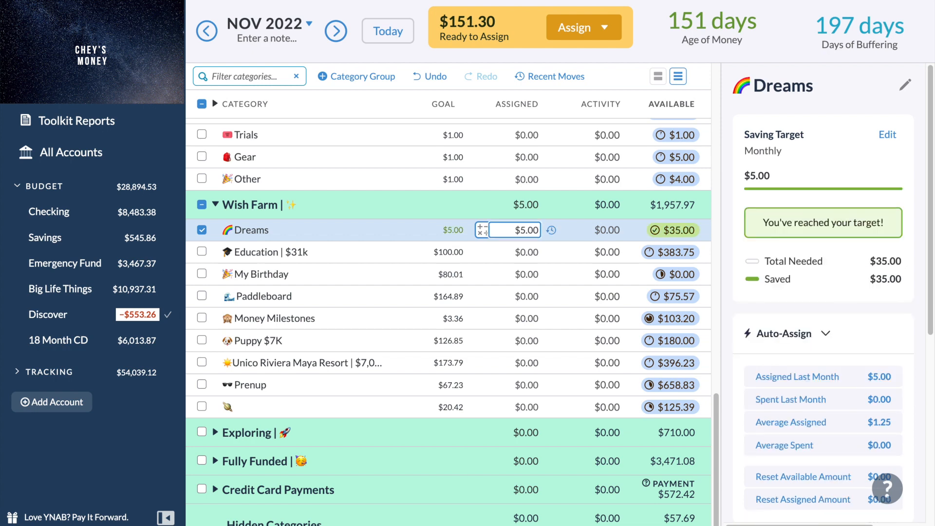
pyautogui.click(528, 249)
pyautogui.write('100')
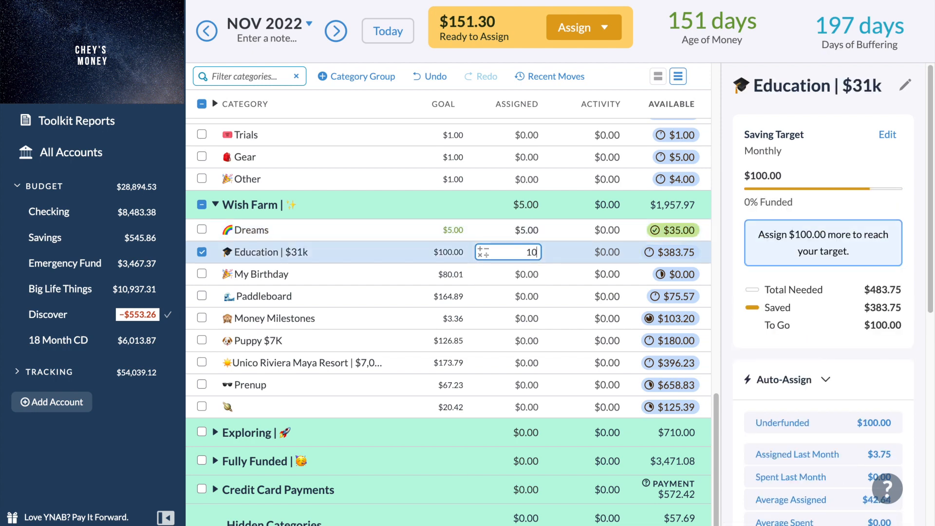
pyautogui.press('Return')
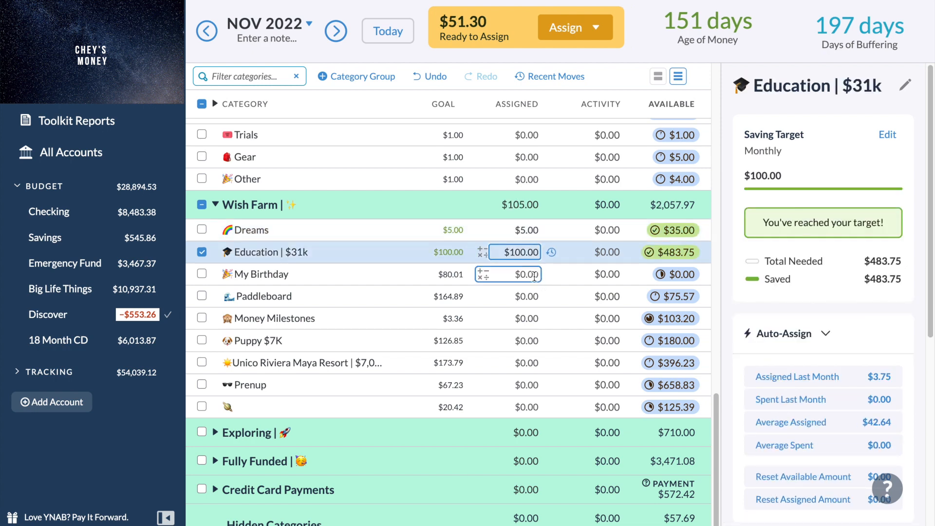
# Review the target details of My Birthday and Money Milestones in the November 2022 Wish Farm group.
pyautogui.click(534, 275)
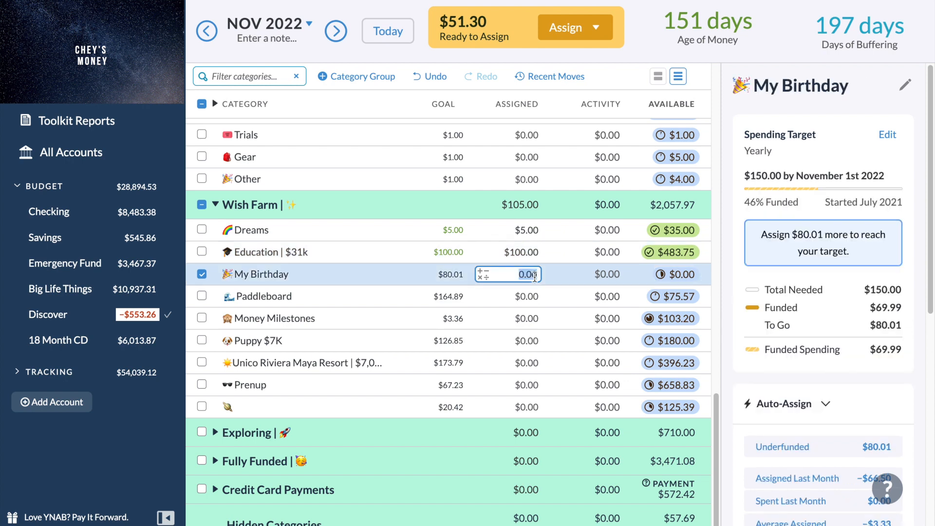
pyautogui.scroll(-1, 808, 312)
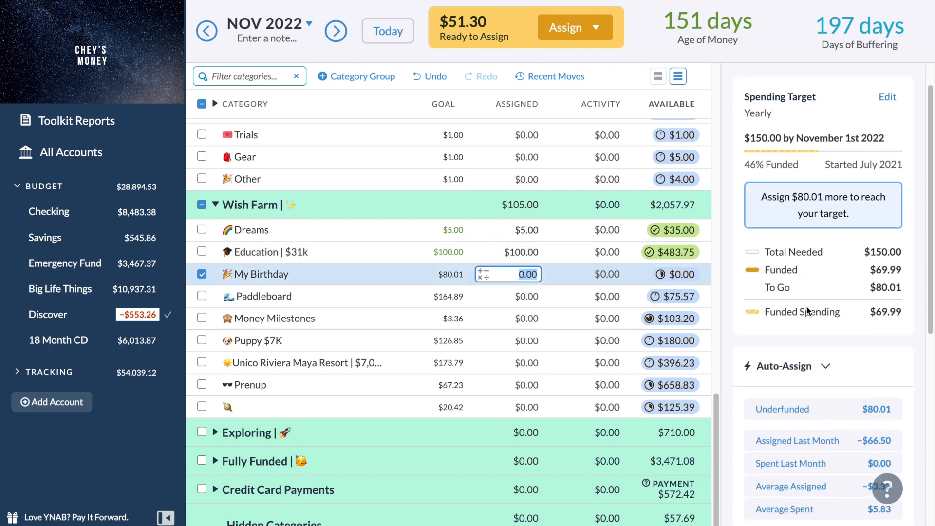
pyautogui.scroll(1, 806, 312)
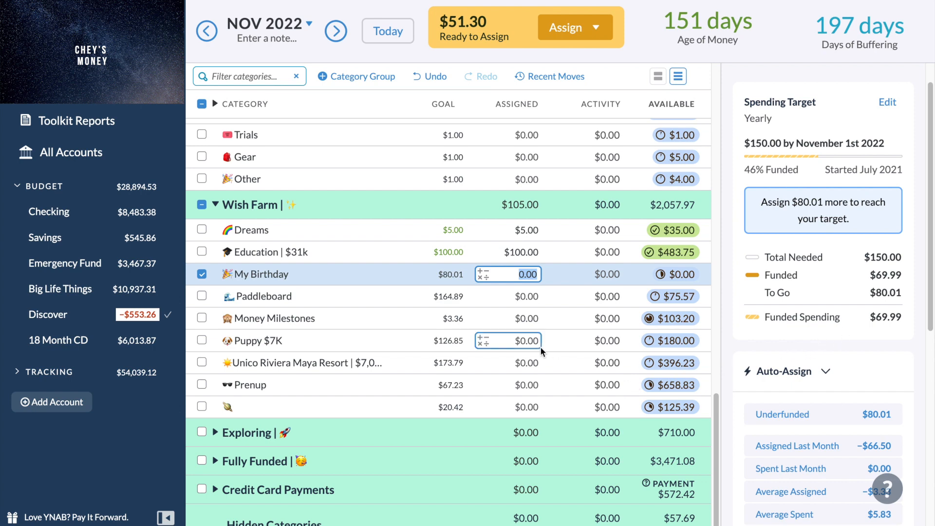
pyautogui.click(525, 318)
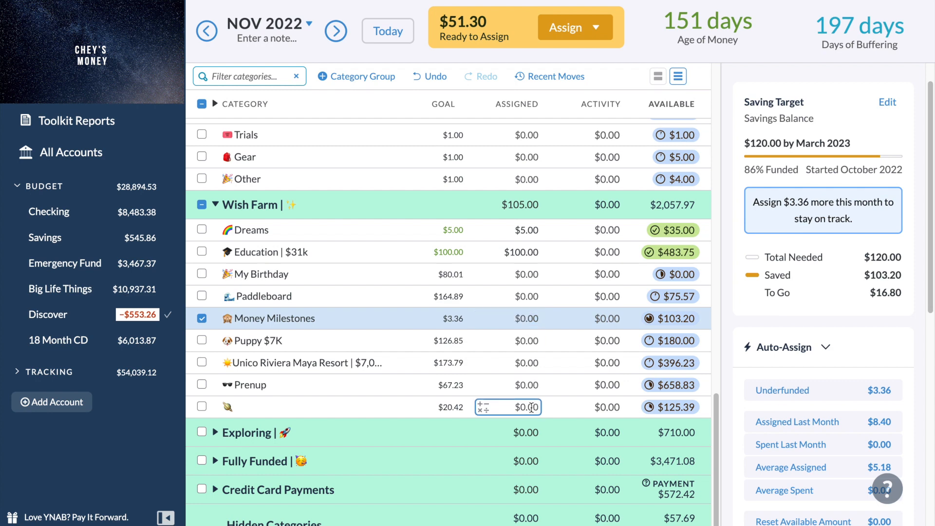
# Assign the underfunded amounts of $20.42 to the ringed-planet category and $3.36 to Money Milestones in the November 2022 Wish Farm group.
pyautogui.click(530, 408)
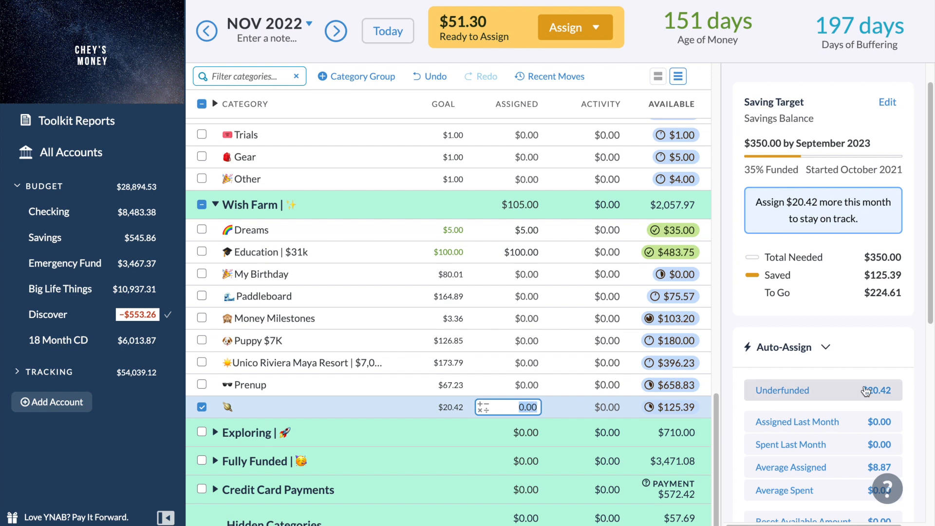
pyautogui.click(829, 392)
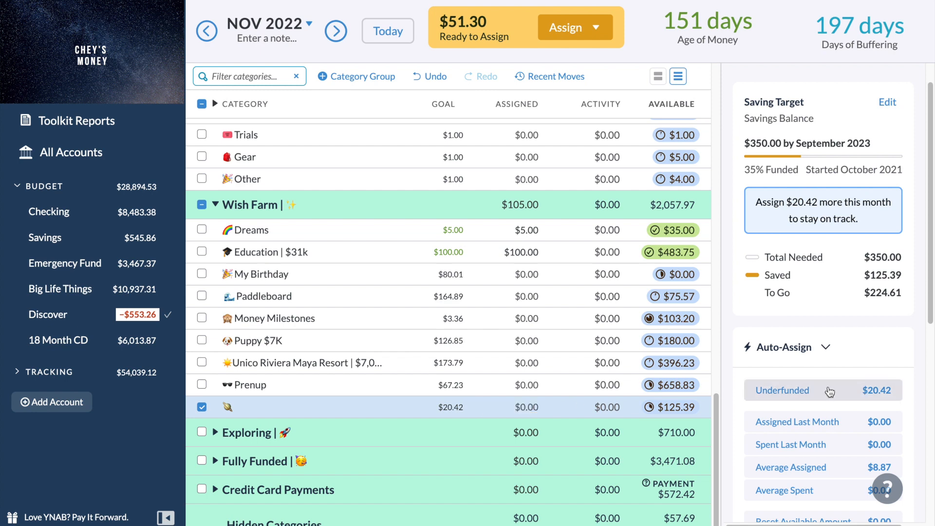
pyautogui.click(525, 321)
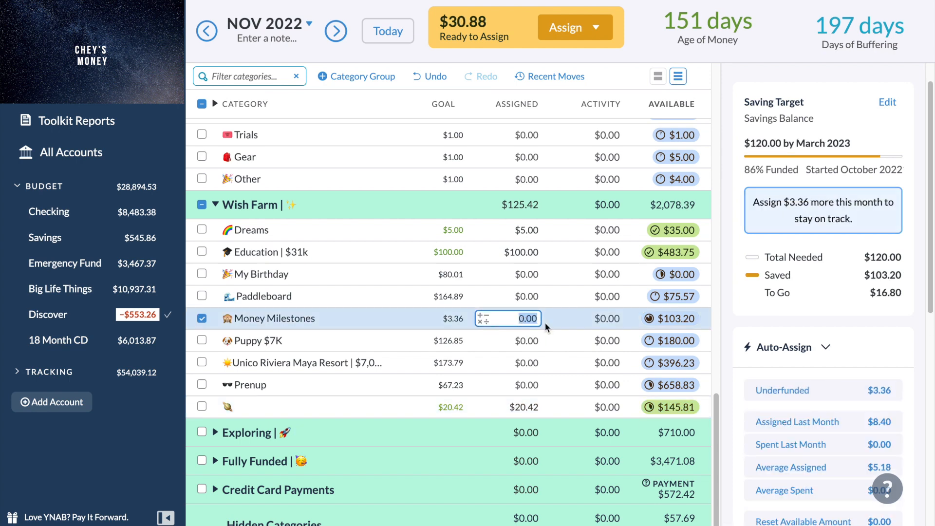
pyautogui.rightClick(775, 383)
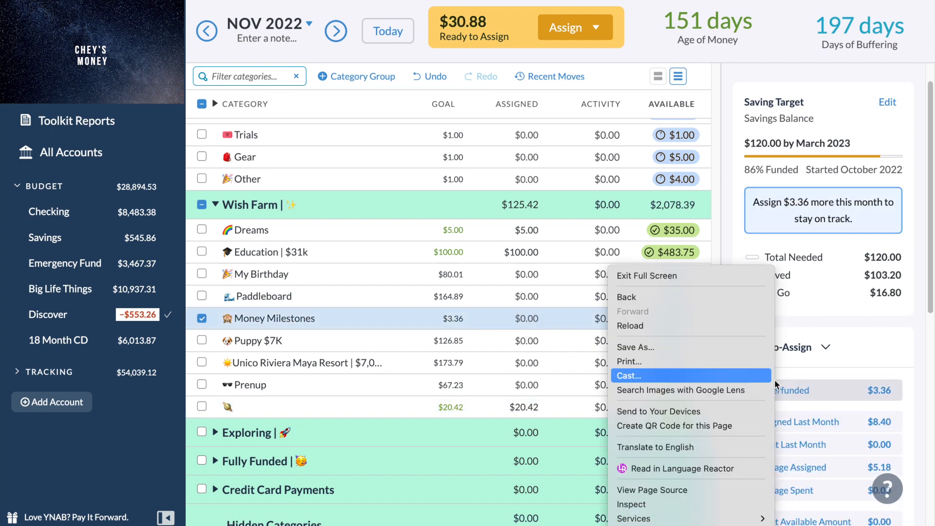
pyautogui.click(819, 388)
pyautogui.click(811, 390)
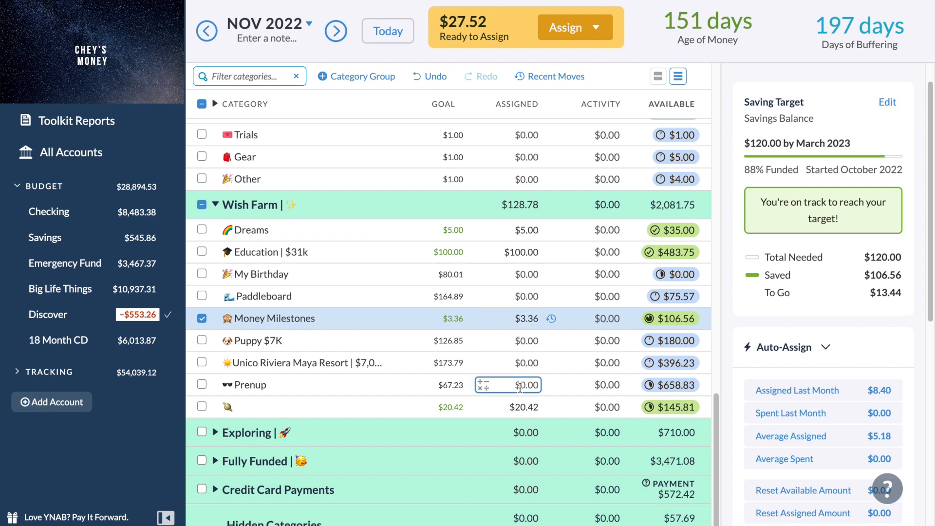
# Assign $10 to My Birthday and $17.52 to Prenup in the November 2022 Wish Farm group, and collapse the Auto-Assign options.
pyautogui.click(529, 277)
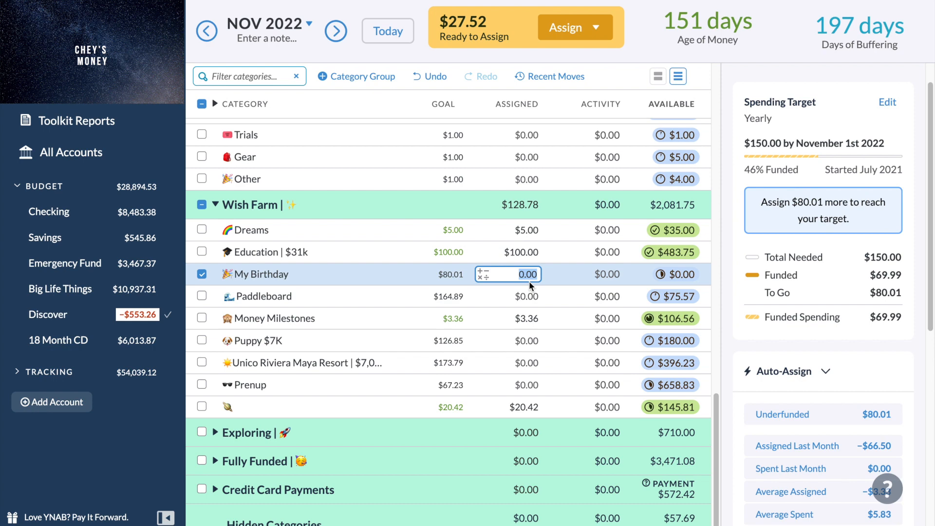
pyautogui.write('10')
pyautogui.click(528, 301)
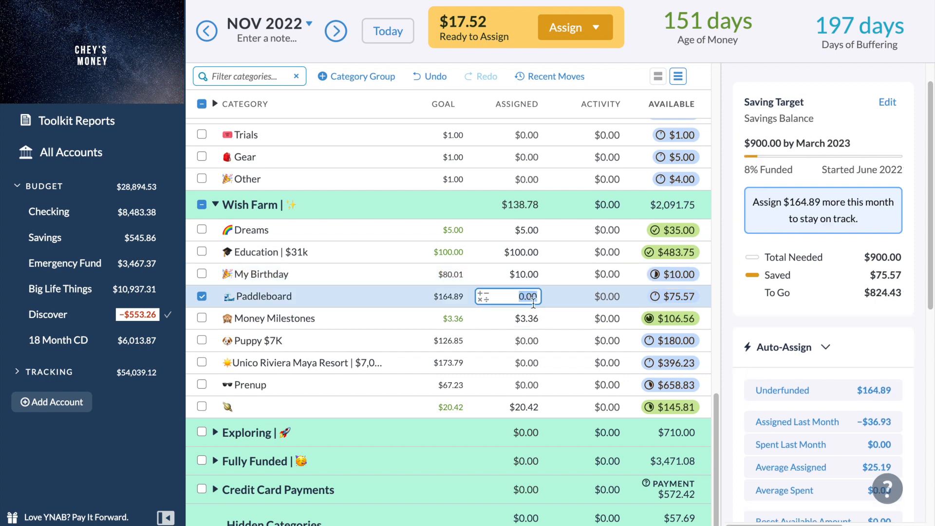
pyautogui.click(530, 383)
pyautogui.write('17.52')
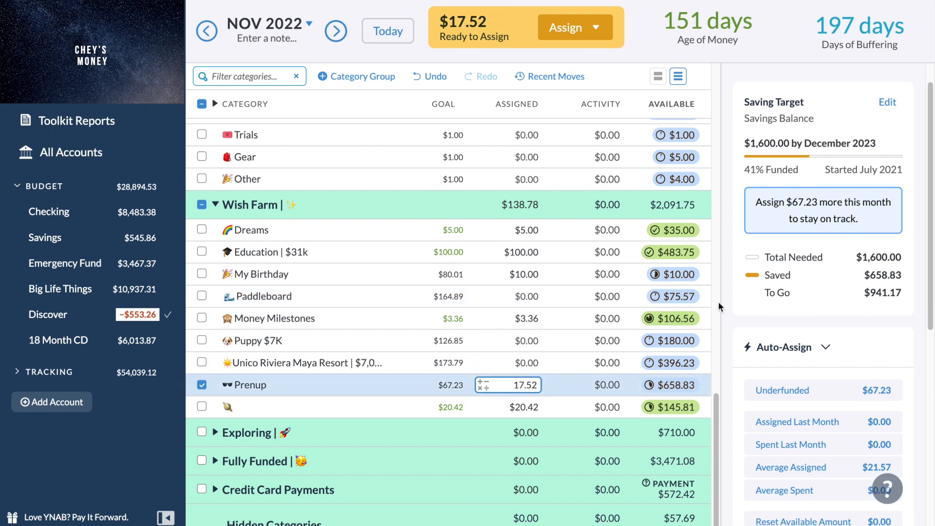
pyautogui.click(739, 346)
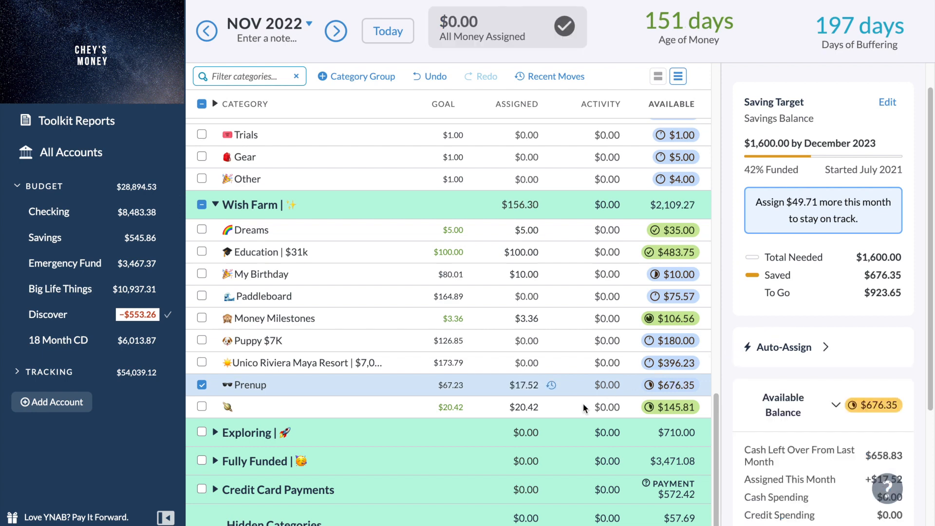
pyautogui.scroll(2, 506, 400)
pyautogui.scroll(-2, 506, 400)
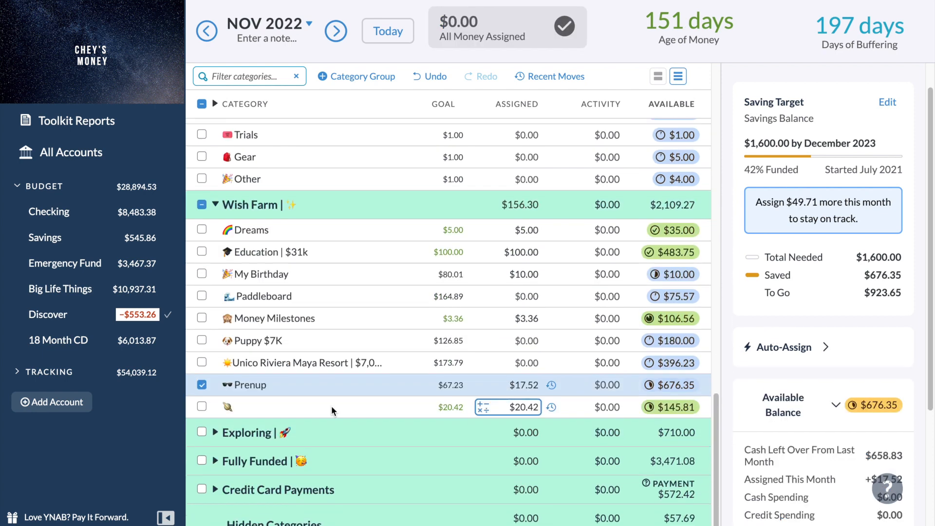
# Examine the combined goals of Prenup and the ringed-planet category, review the groups up to My Stuff, and clear the selection.
pyautogui.click(202, 384)
pyautogui.click(202, 407)
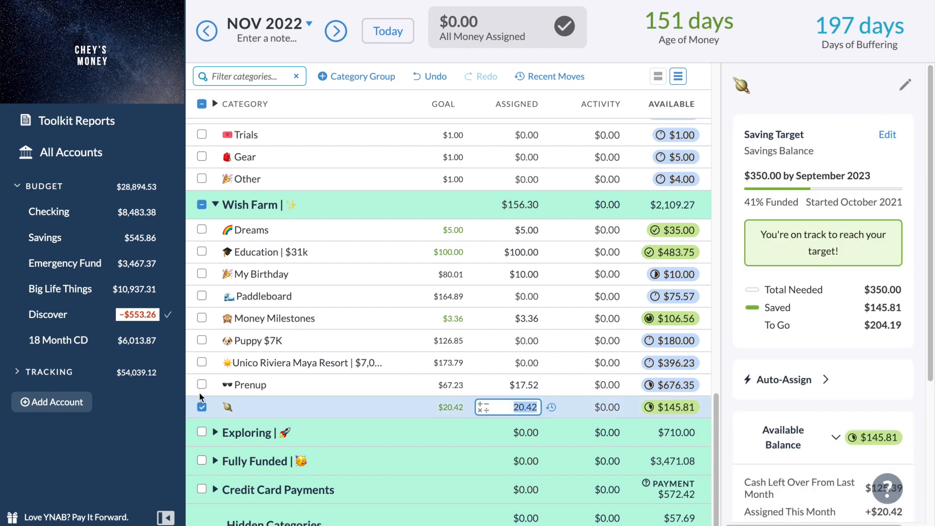
pyautogui.click(199, 390)
pyautogui.scroll(1, 200, 392)
pyautogui.scroll(5, 200, 393)
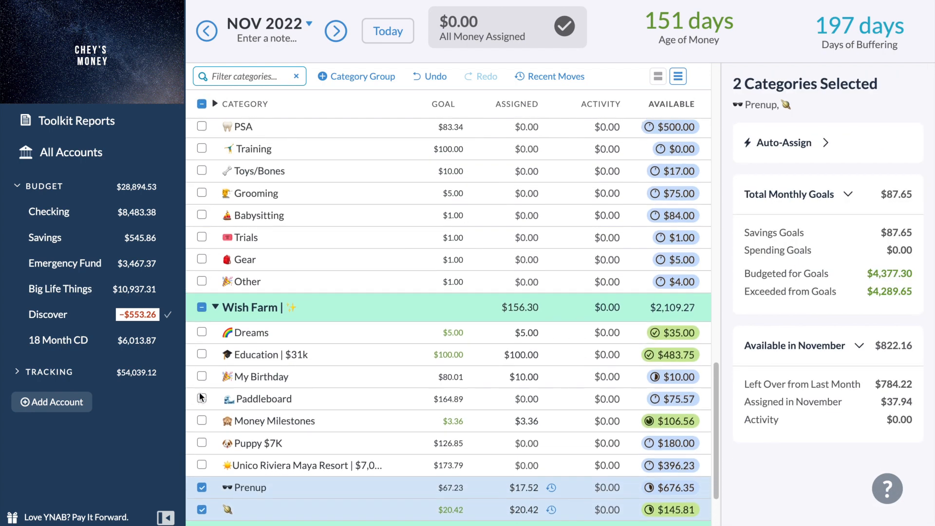
pyautogui.scroll(-3, 200, 395)
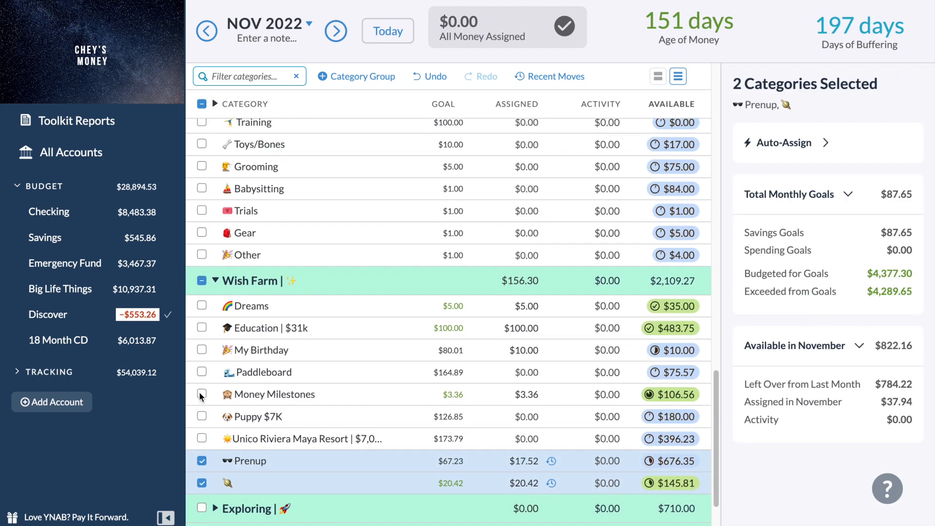
pyautogui.scroll(5, 200, 395)
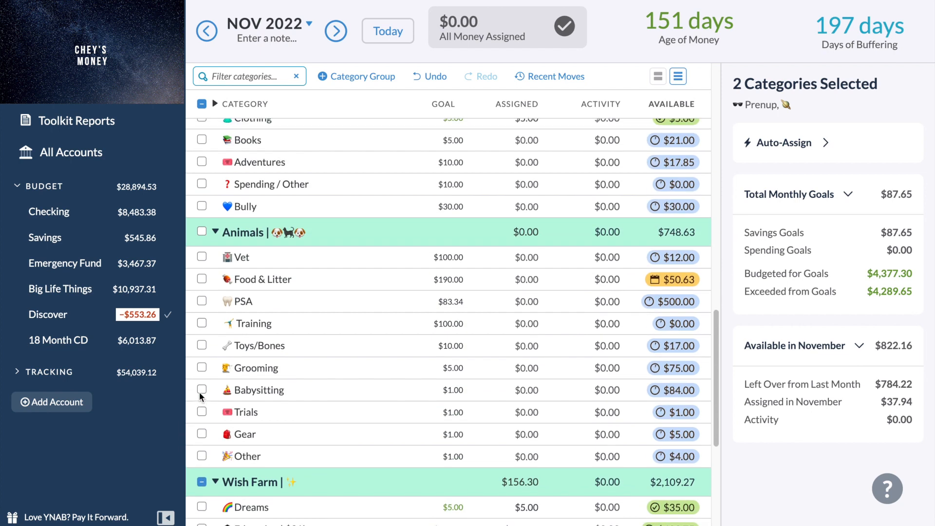
pyautogui.scroll(3, 199, 395)
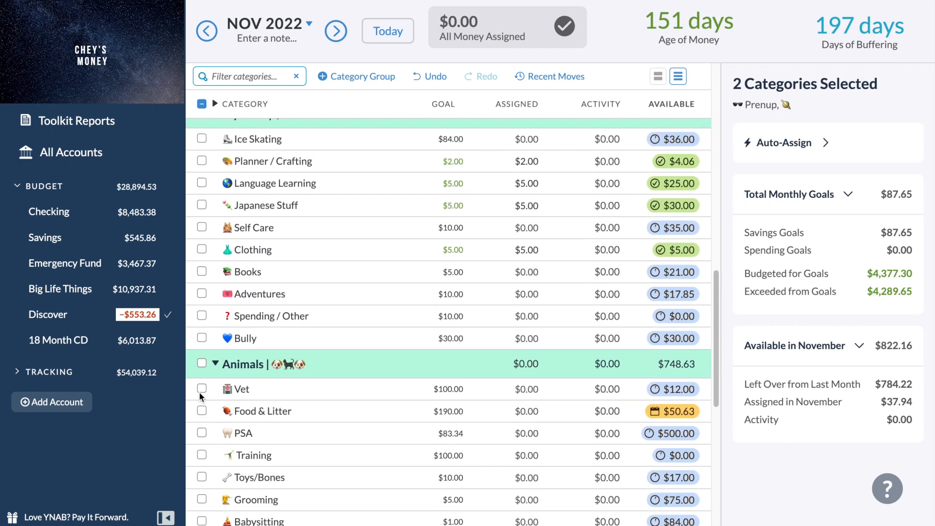
pyautogui.scroll(1, 199, 393)
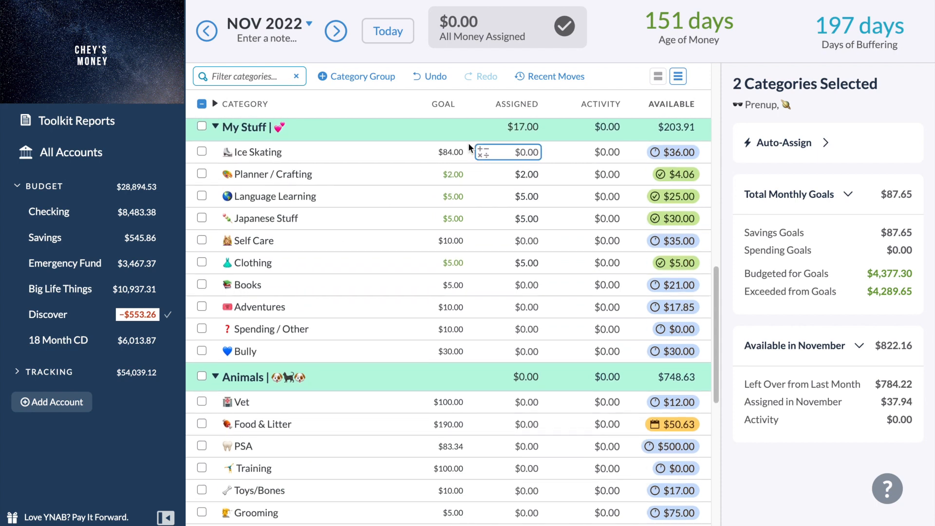
pyautogui.scroll(-10, 411, 334)
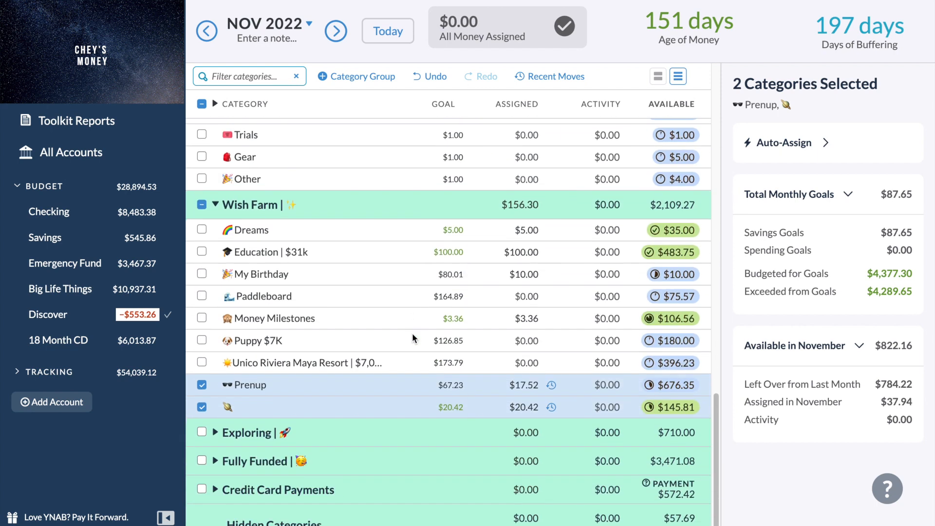
pyautogui.click(202, 384)
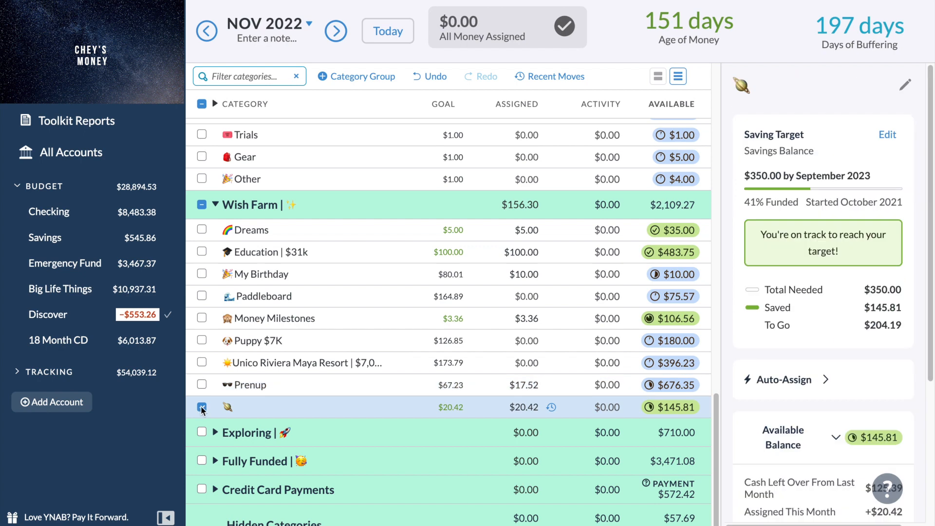
pyautogui.click(202, 407)
# Review the target funding of the categories in the November 2022 Animals and Wish Farm groups.
pyautogui.scroll(2, 203, 411)
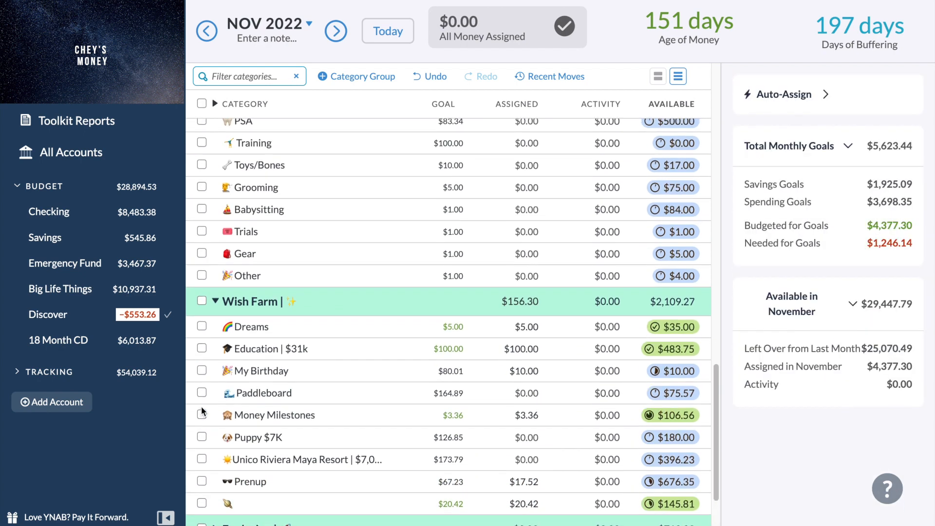
pyautogui.scroll(1, 202, 412)
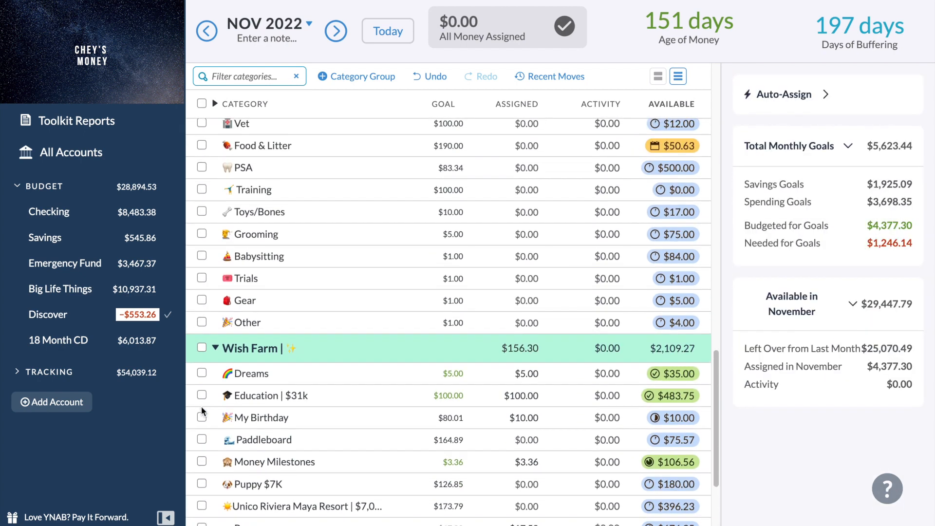
pyautogui.scroll(-2, 202, 411)
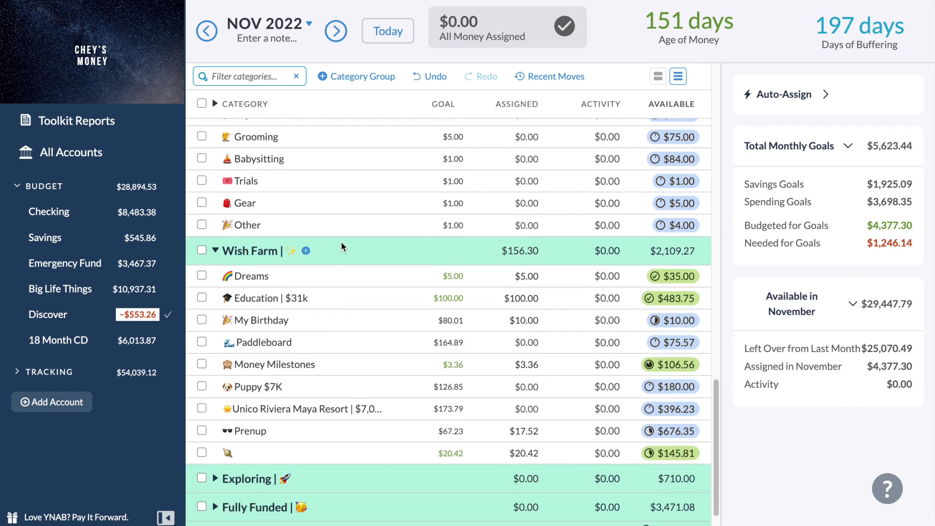
pyautogui.scroll(2, 341, 246)
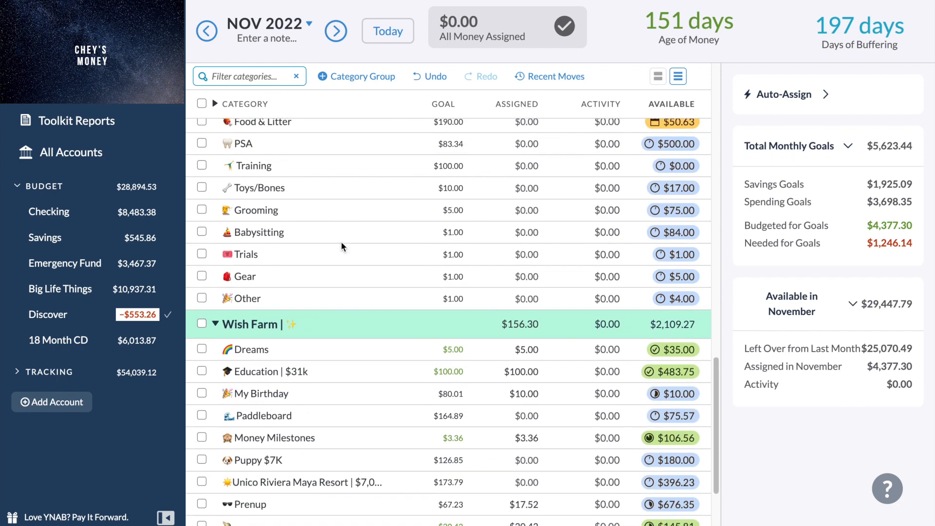
pyautogui.scroll(-3, 341, 243)
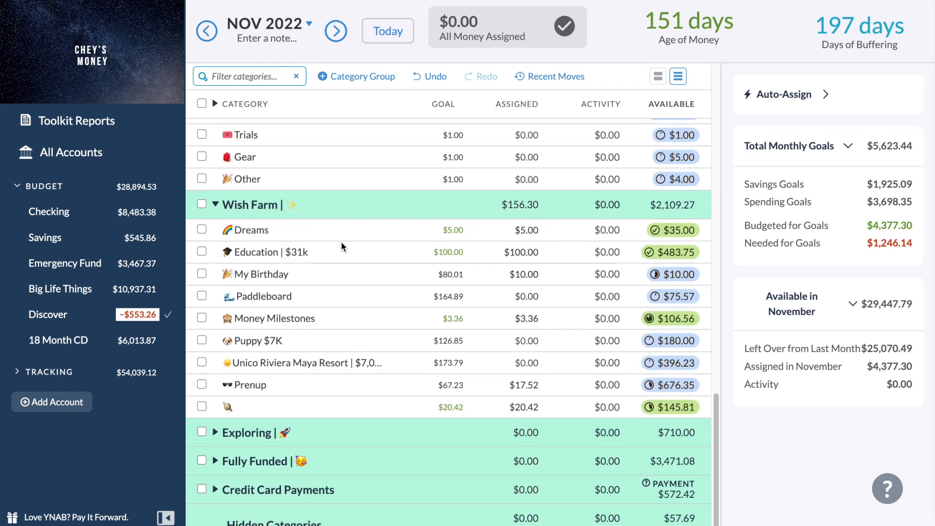
pyautogui.scroll(3, 342, 245)
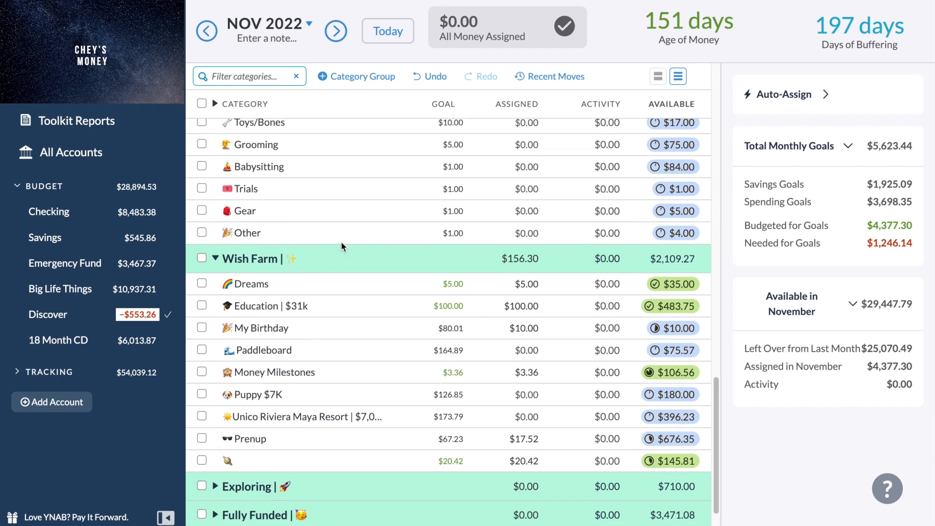
pyautogui.scroll(2, 341, 246)
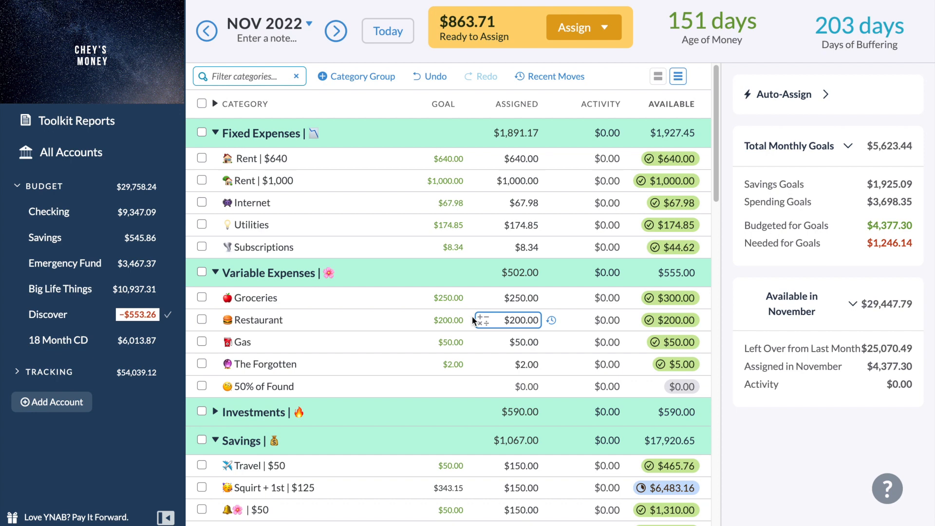
# Review the November 2022 category groups from Fixed Expenses down to My Stuff for places to use the new Ready to Assign money.
pyautogui.scroll(-2, 458, 355)
pyautogui.scroll(-10, 457, 351)
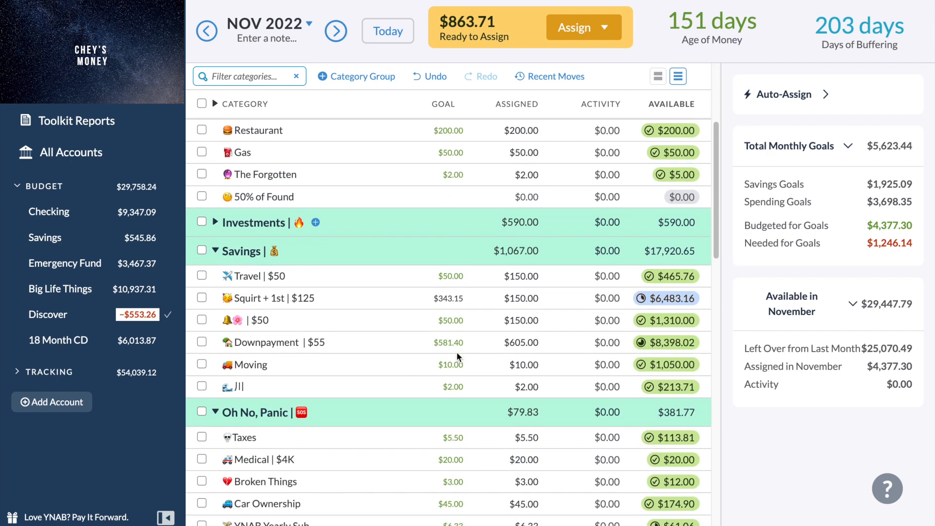
pyautogui.scroll(7, 456, 353)
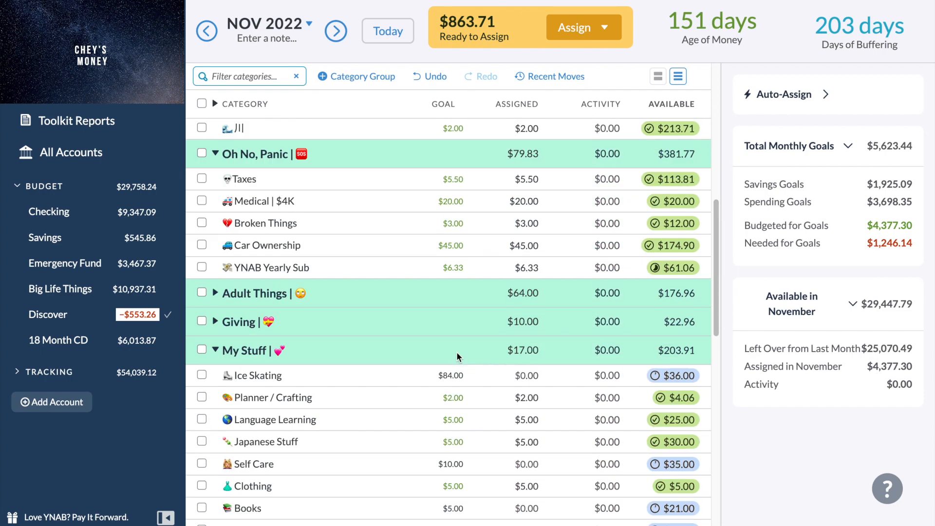
pyautogui.scroll(-5, 456, 352)
pyautogui.scroll(10, 456, 352)
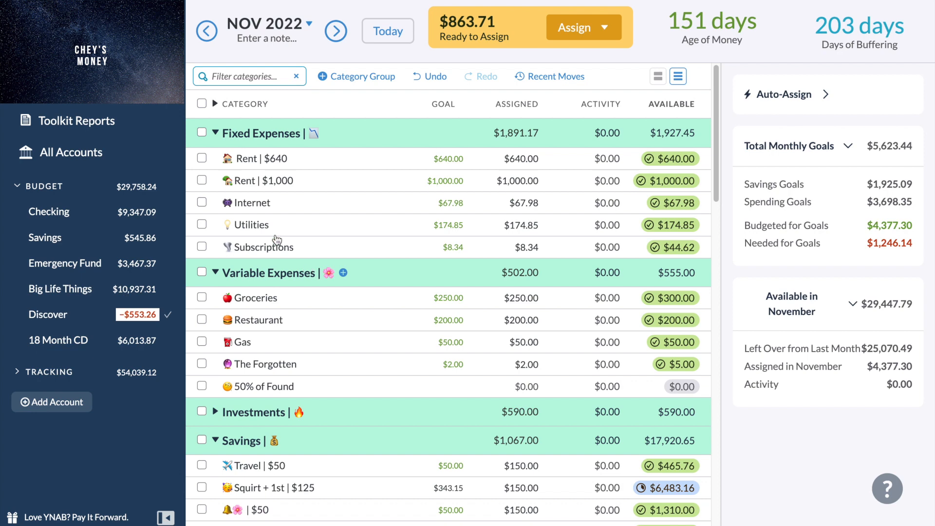
# Look inside the collapsed Investments group and check the funding of the Savings and Oh No, Panic groups.
pyautogui.click(216, 412)
pyautogui.scroll(-1, 220, 412)
pyautogui.click(215, 372)
pyautogui.scroll(-3, 219, 373)
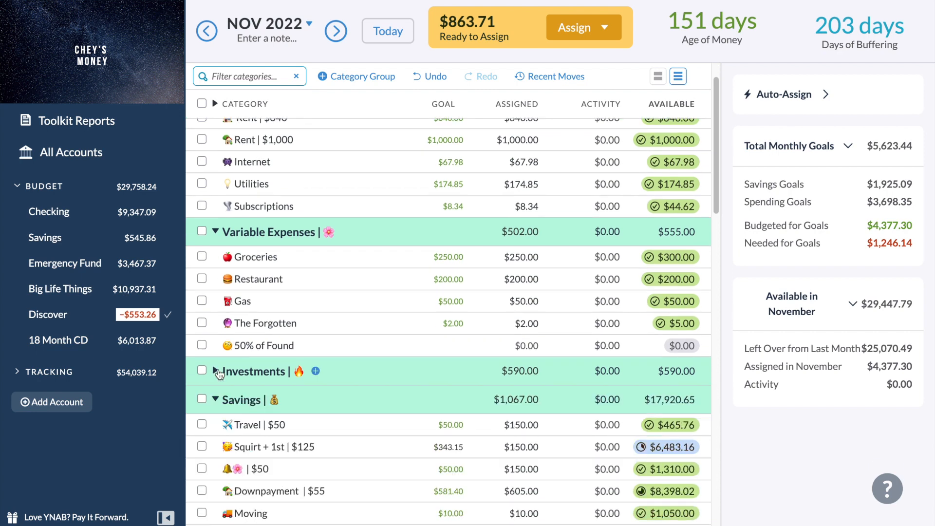
pyautogui.scroll(-3, 218, 369)
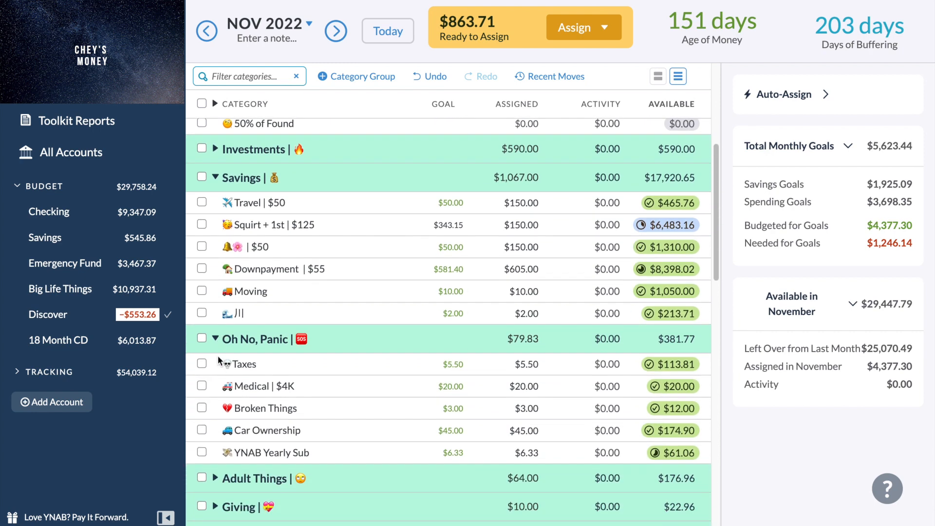
pyautogui.scroll(-1, 232, 339)
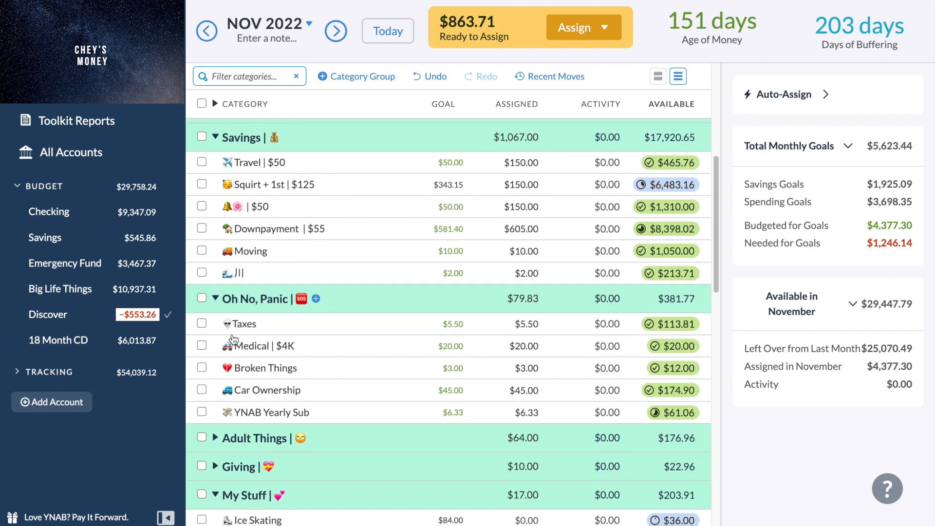
pyautogui.scroll(-1, 236, 361)
pyautogui.scroll(-1, 236, 361)
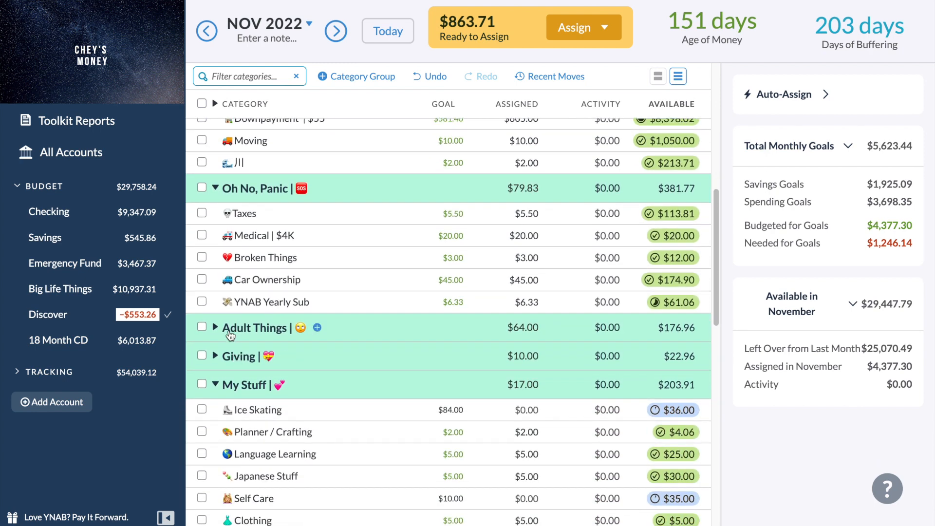
# Look inside the Adult Things and Giving groups, collapse them again, and check the My Stuff group.
pyautogui.click(216, 328)
pyautogui.click(216, 328)
pyautogui.click(215, 356)
pyautogui.click(215, 356)
pyautogui.scroll(-3, 221, 350)
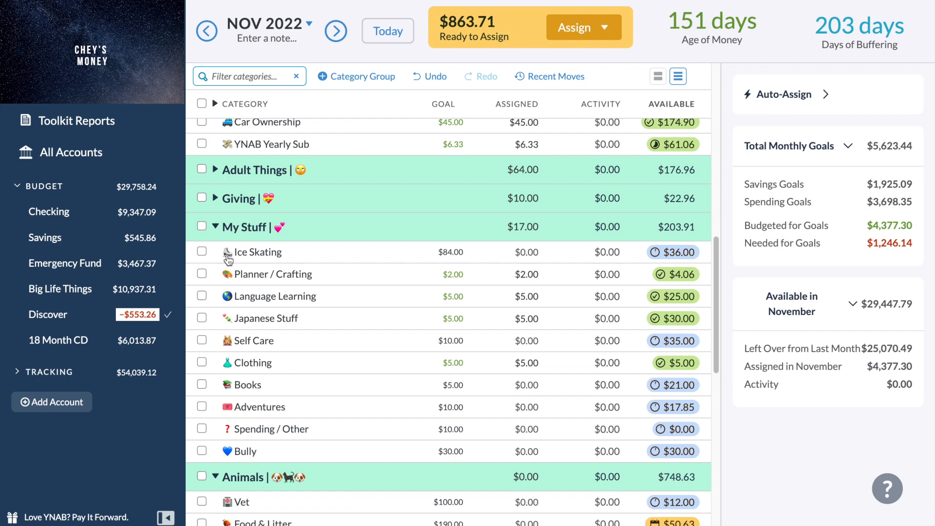
# Turn on progress bars in the category list and examine the target progress of the My Stuff categories.
pyautogui.click(659, 78)
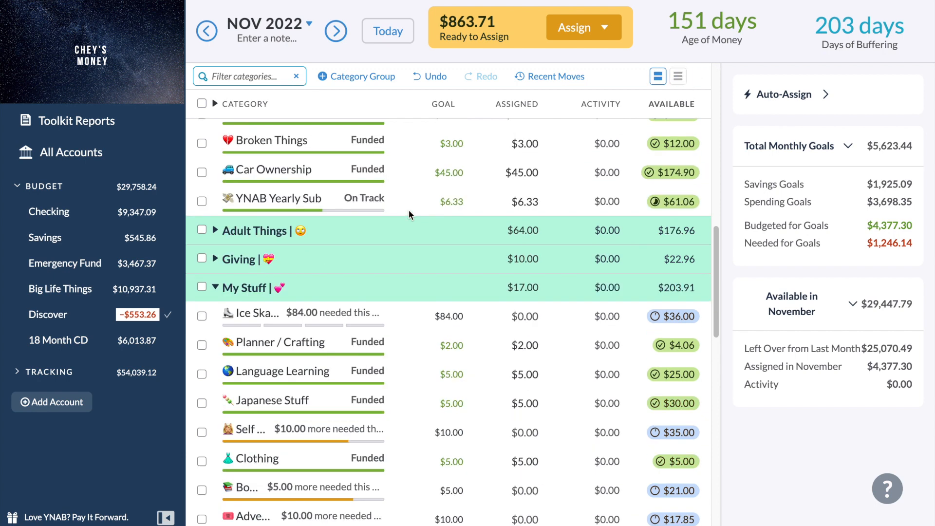
pyautogui.scroll(-4, 297, 324)
pyautogui.scroll(1, 297, 324)
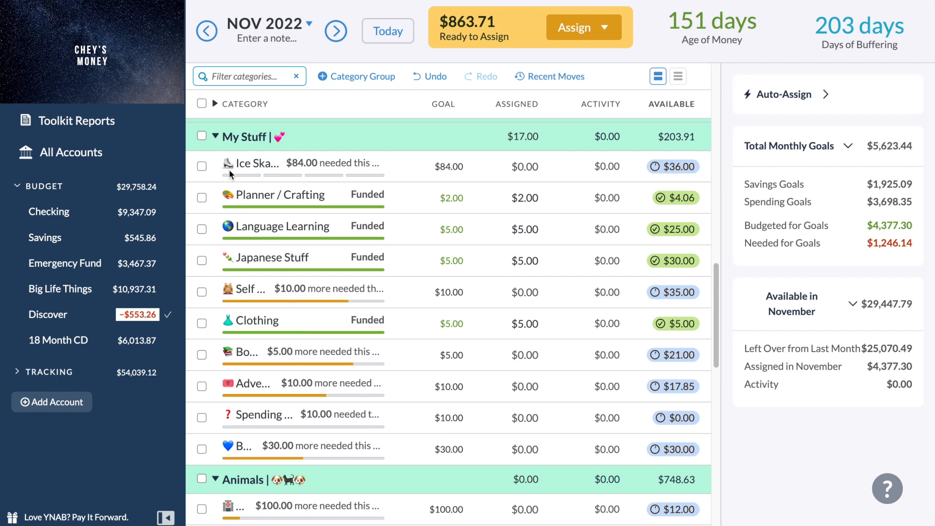
# Select the whole My Stuff group and auto-assign its underfunded amount of $149.00.
pyautogui.click(201, 136)
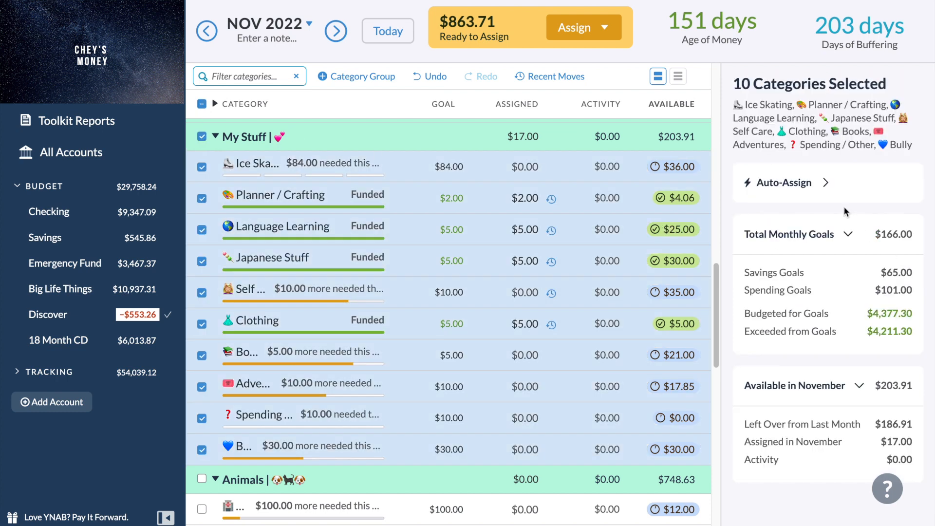
pyautogui.click(825, 193)
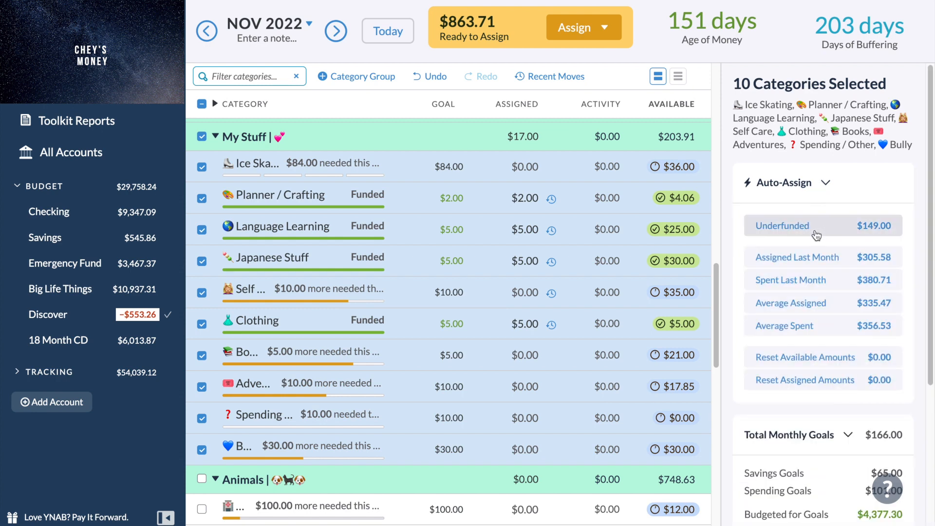
pyautogui.click(816, 234)
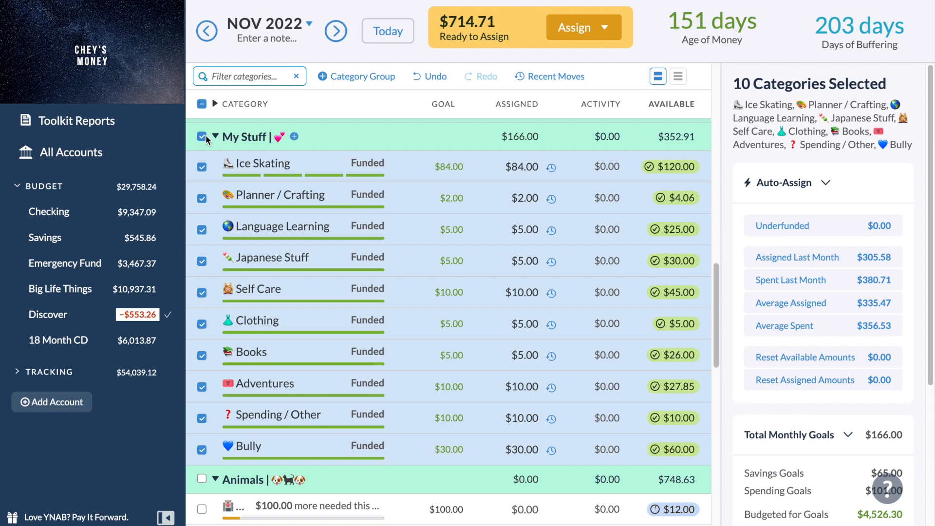
# Add the whole Animals group to the selection and auto-assign the underfunded amount of $492.34.
pyautogui.scroll(-7, 234, 311)
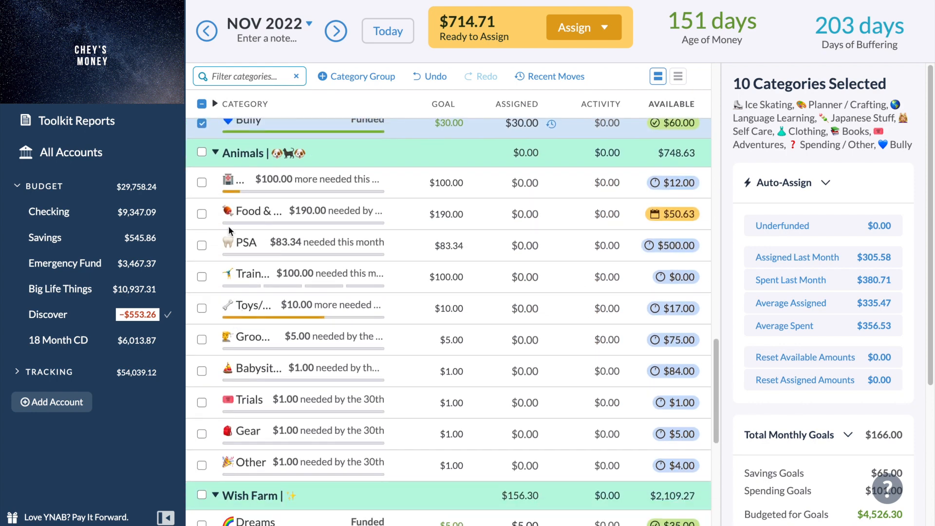
pyautogui.click(201, 152)
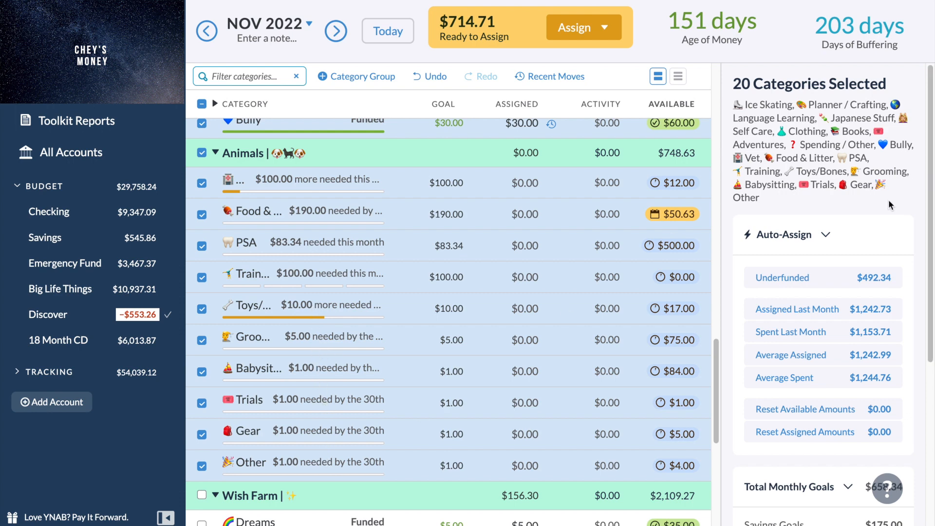
pyautogui.click(840, 281)
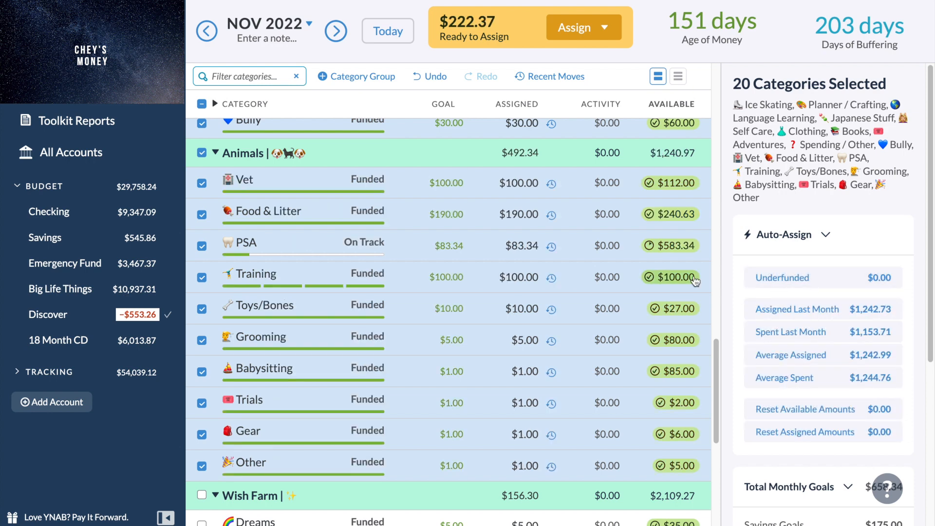
# Turn off the progress bars in the category list and clear the category selection.
pyautogui.click(677, 77)
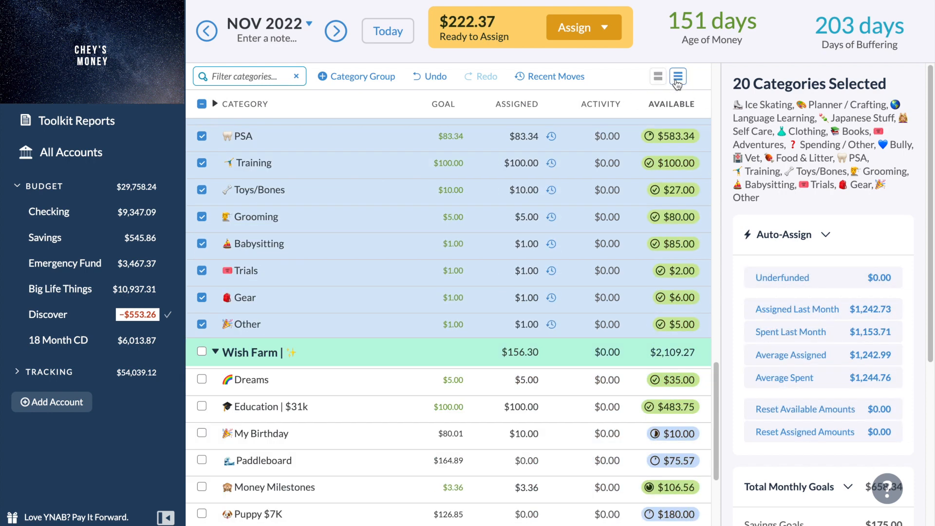
pyautogui.click(201, 105)
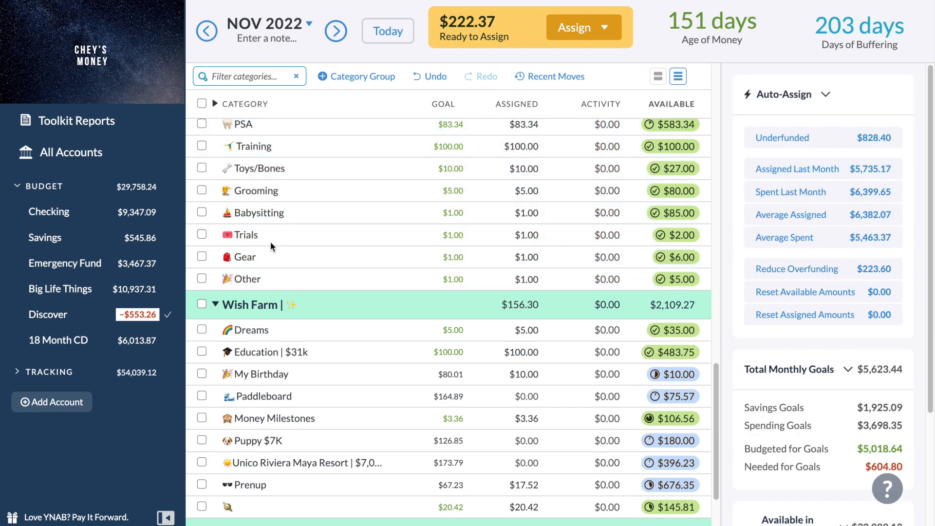
# Review the Animals, Wish Farm and My Stuff groups for where to use the remaining Ready to Assign money.
pyautogui.scroll(3, 270, 241)
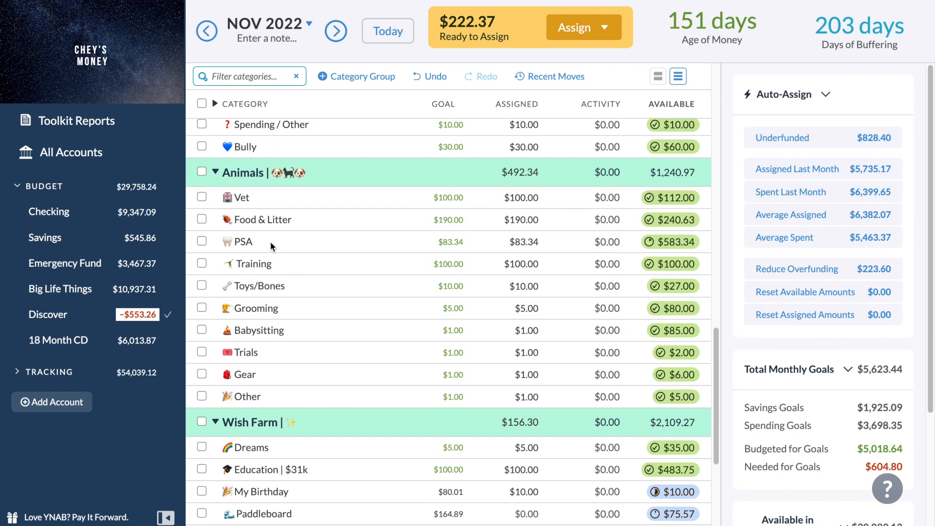
pyautogui.scroll(1, 270, 242)
pyautogui.scroll(3, 270, 241)
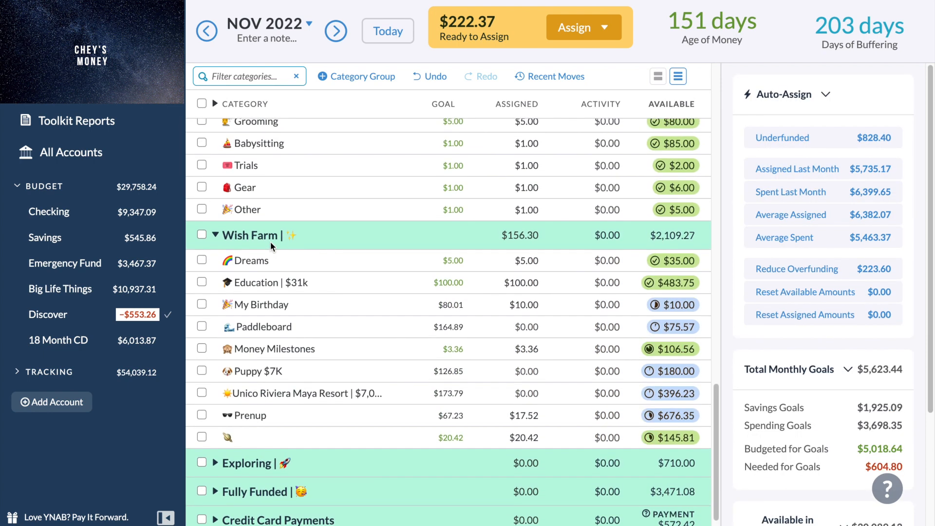
pyautogui.scroll(2, 270, 241)
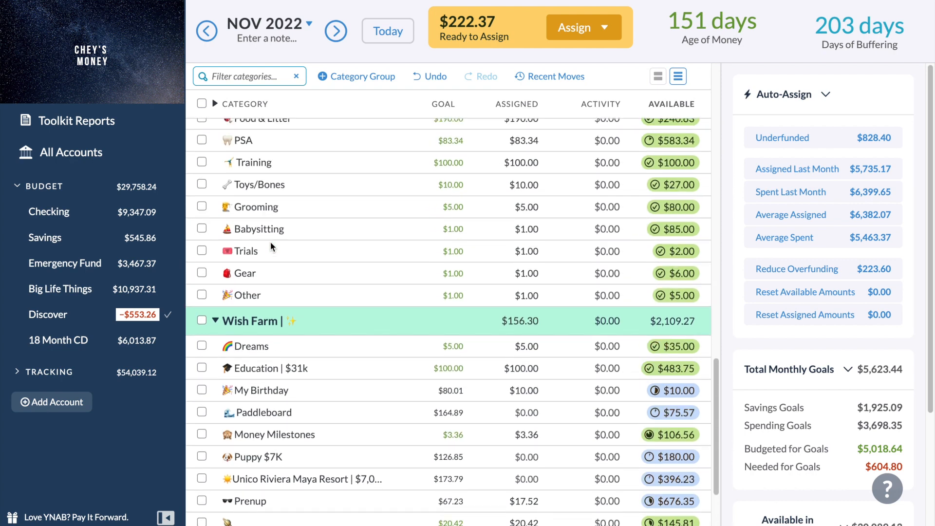
pyautogui.scroll(1, 271, 246)
pyautogui.scroll(-6, 271, 245)
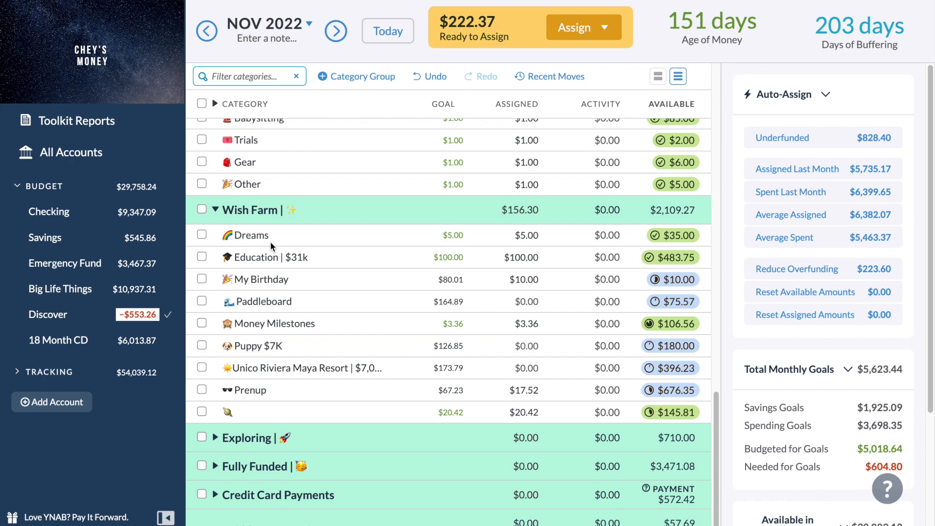
pyautogui.scroll(20, 270, 241)
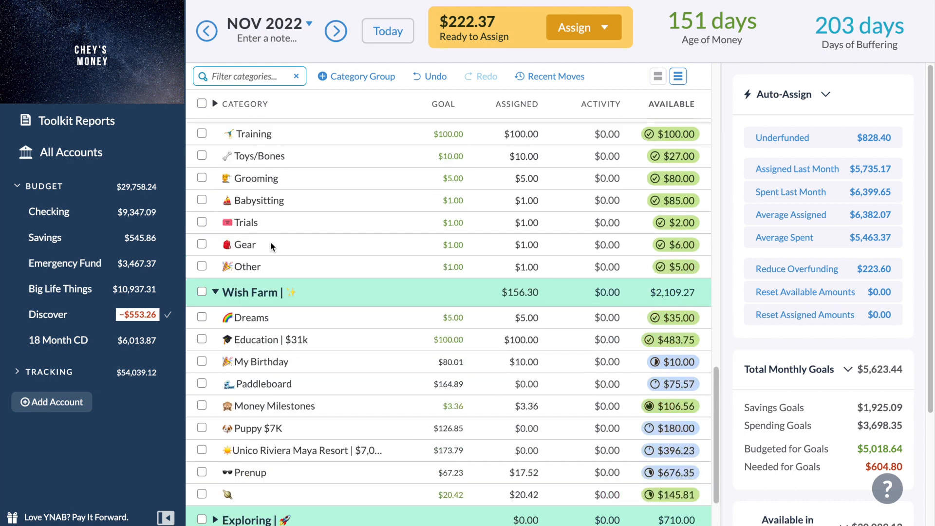
pyautogui.scroll(2, 272, 246)
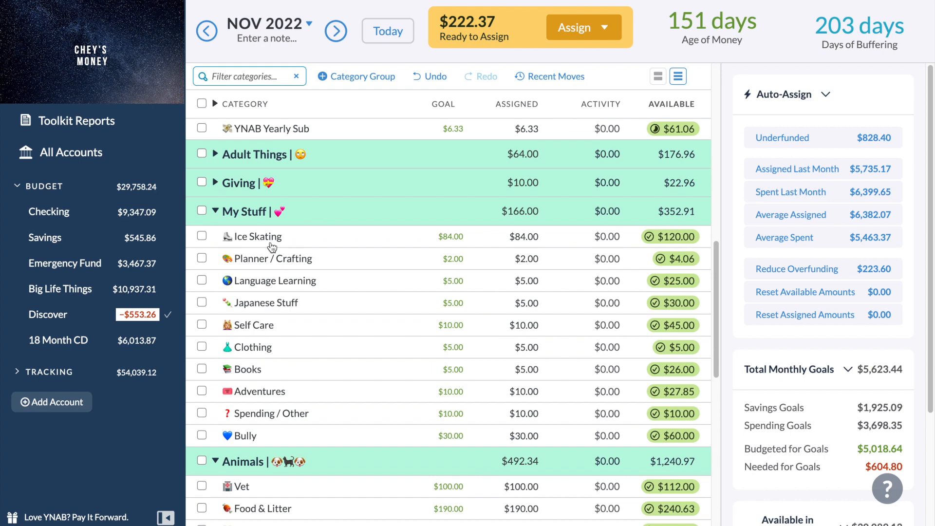
# Add $50 to the amount assigned to Gifts in the Giving group, and collapse the group again.
pyautogui.moveTo(272, 247)
pyautogui.click(215, 183)
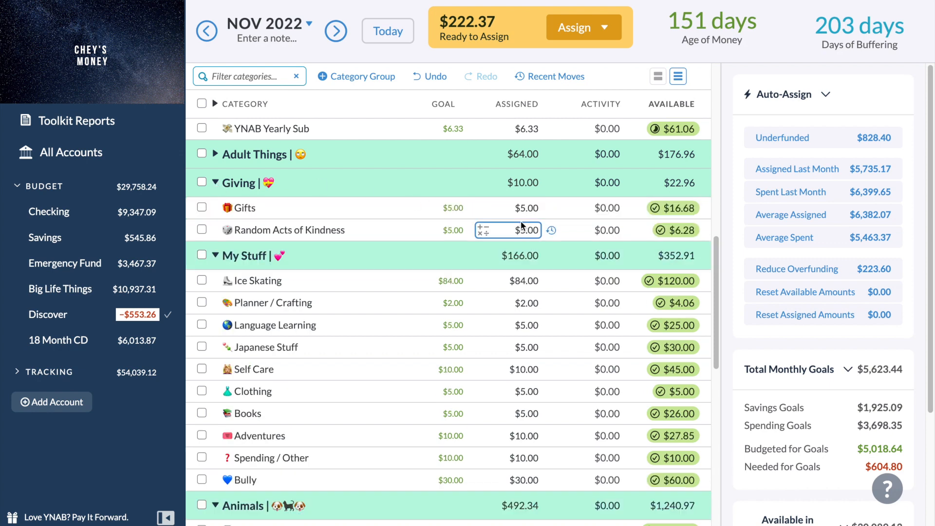
pyautogui.click(535, 207)
pyautogui.click(538, 206)
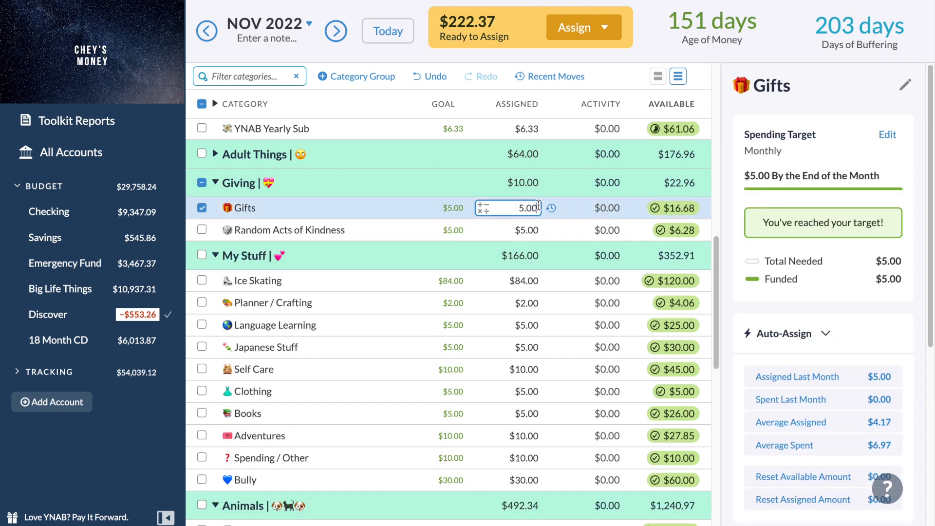
pyautogui.write('+50')
pyautogui.press('Return')
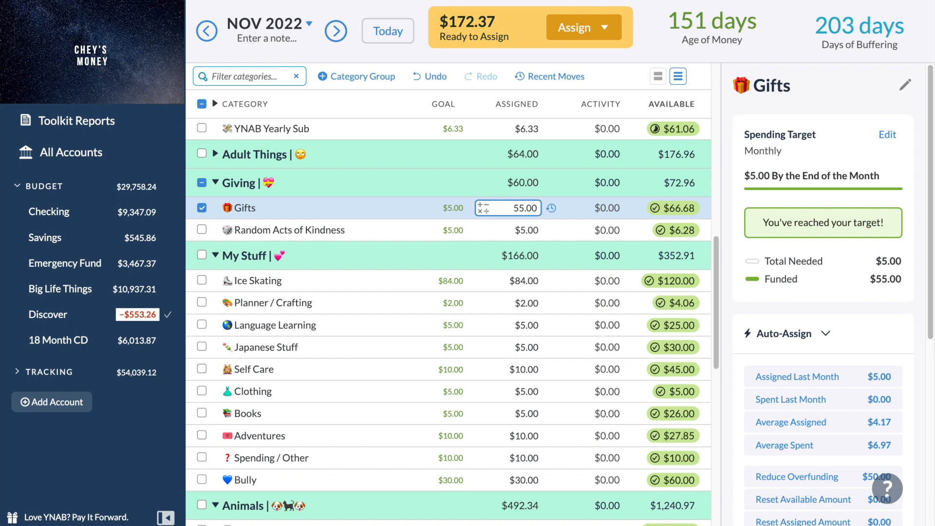
pyautogui.click(202, 208)
pyautogui.click(215, 183)
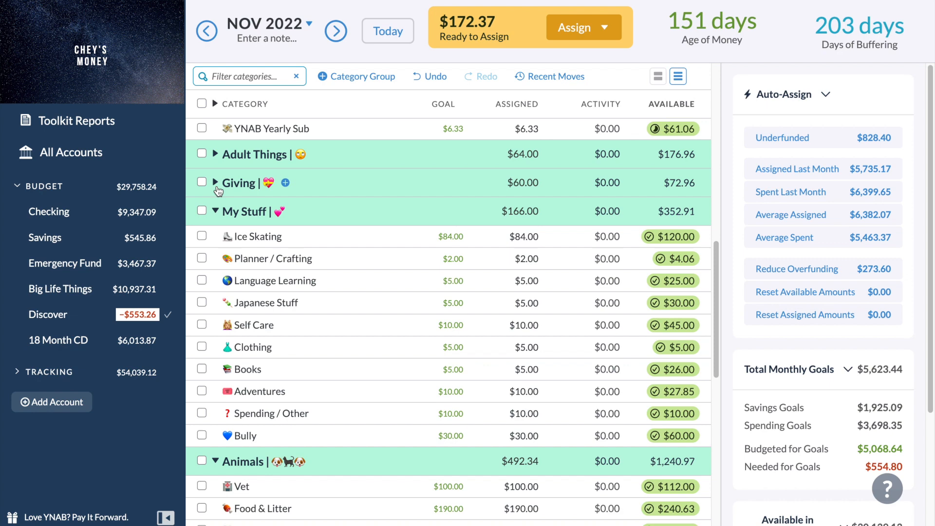
# Expand the Adult Things group and add $3 to the amount assigned to Holidays.
pyautogui.scroll(2, 218, 190)
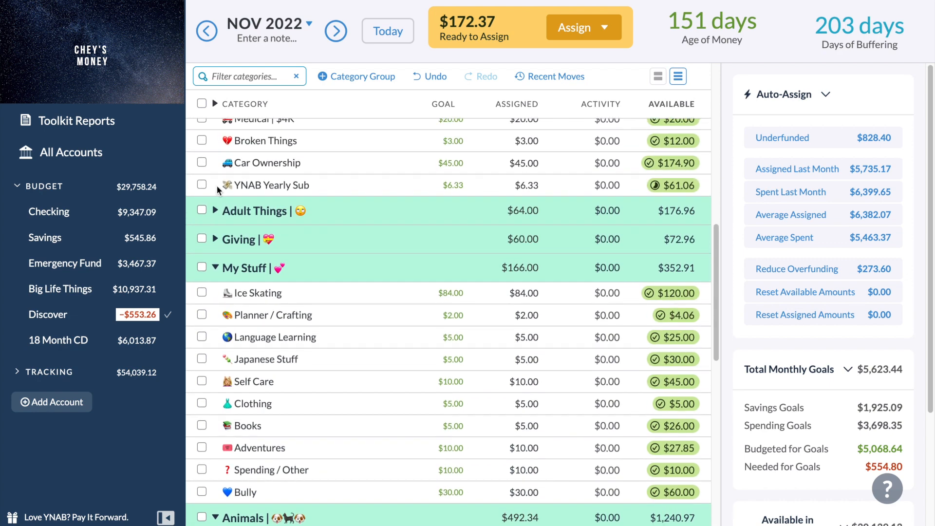
pyautogui.click(215, 222)
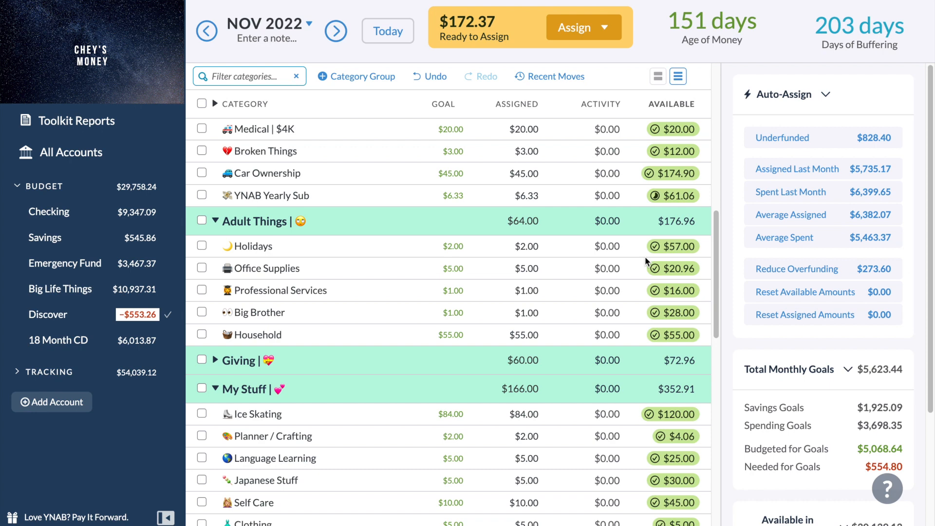
pyautogui.click(536, 247)
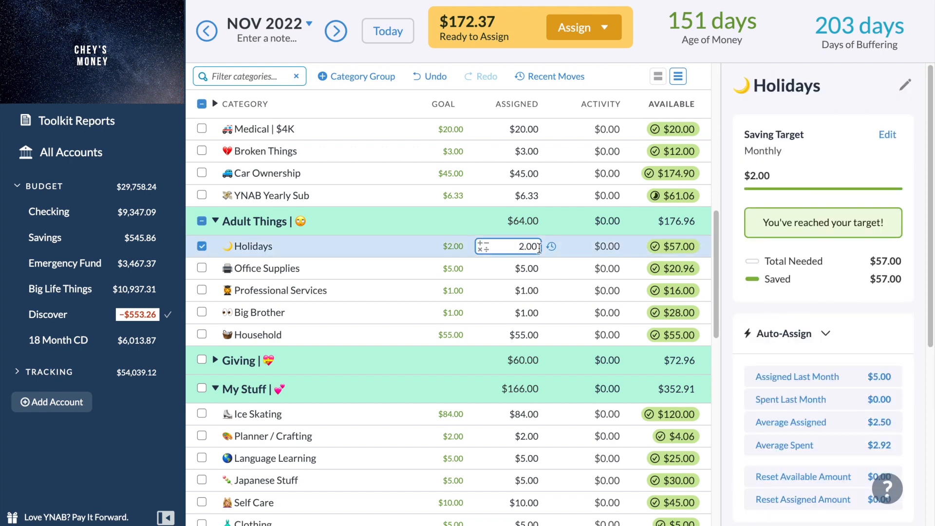
pyautogui.write('+3')
pyautogui.press('Return')
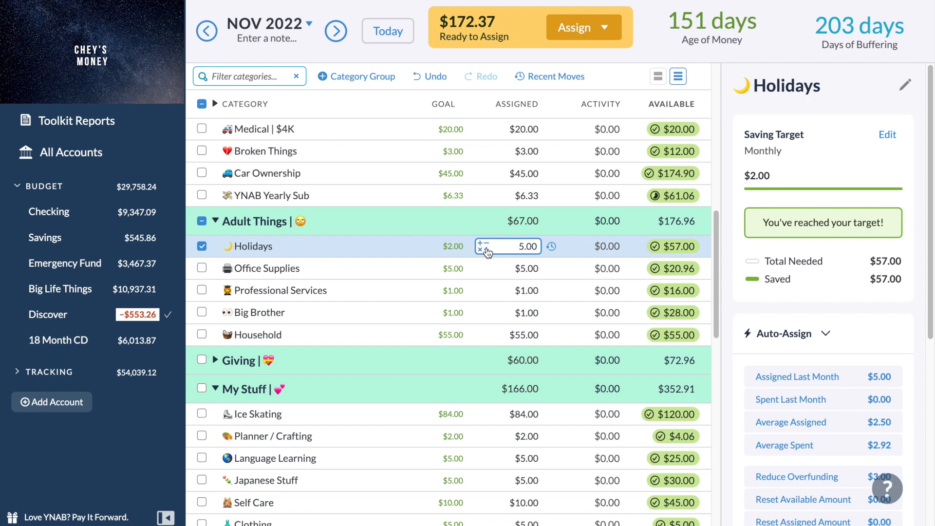
# Reload the budget page, check the Adult Things categories and collapse that group.
pyautogui.hotkey('ctrl', 'a')
pyautogui.click(447, 79)
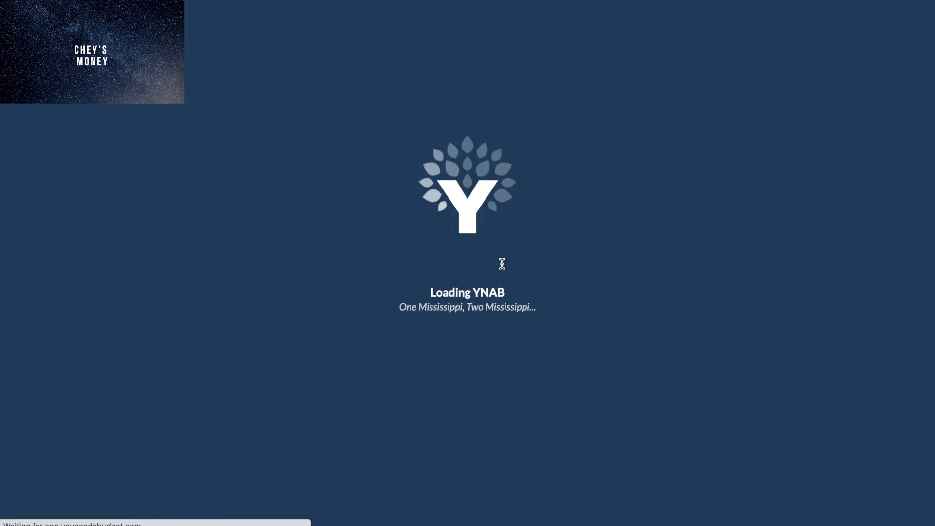
pyautogui.scroll(-5, 501, 264)
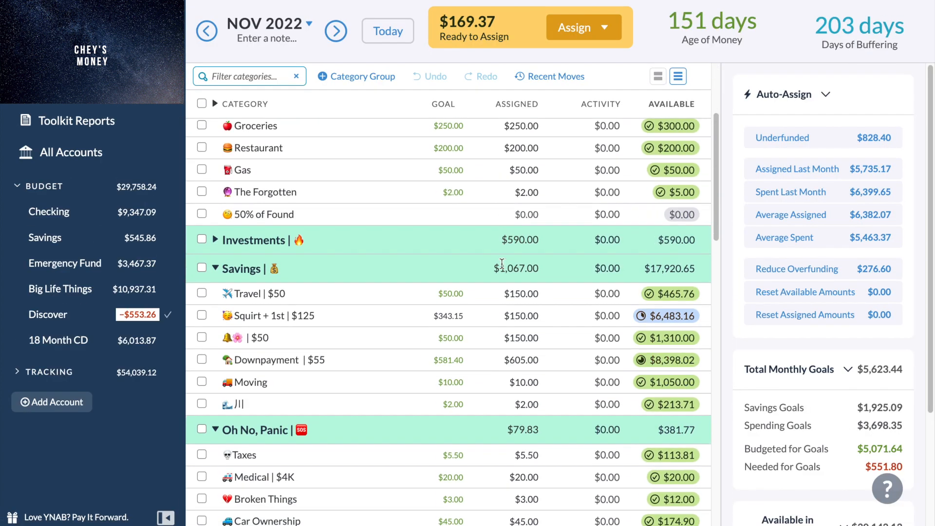
pyautogui.scroll(-2, 501, 258)
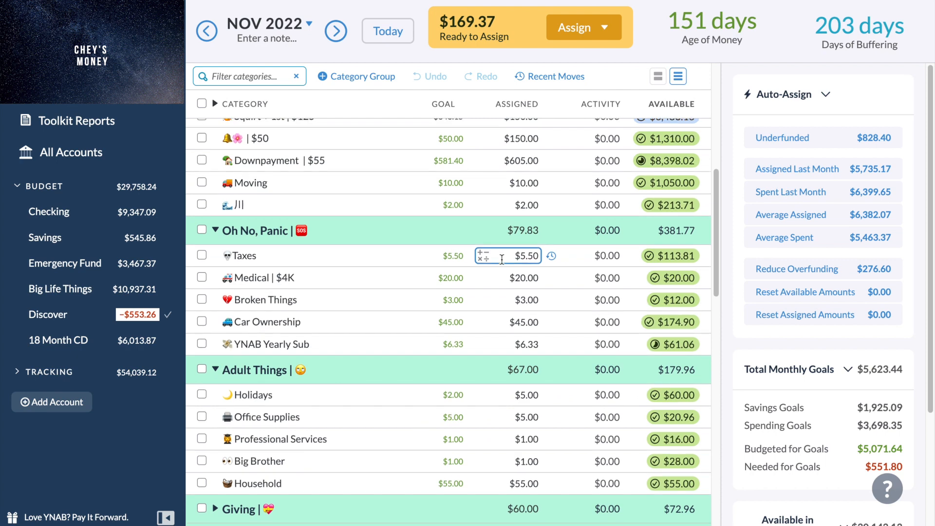
pyautogui.scroll(-1, 501, 258)
pyautogui.scroll(-1, 515, 344)
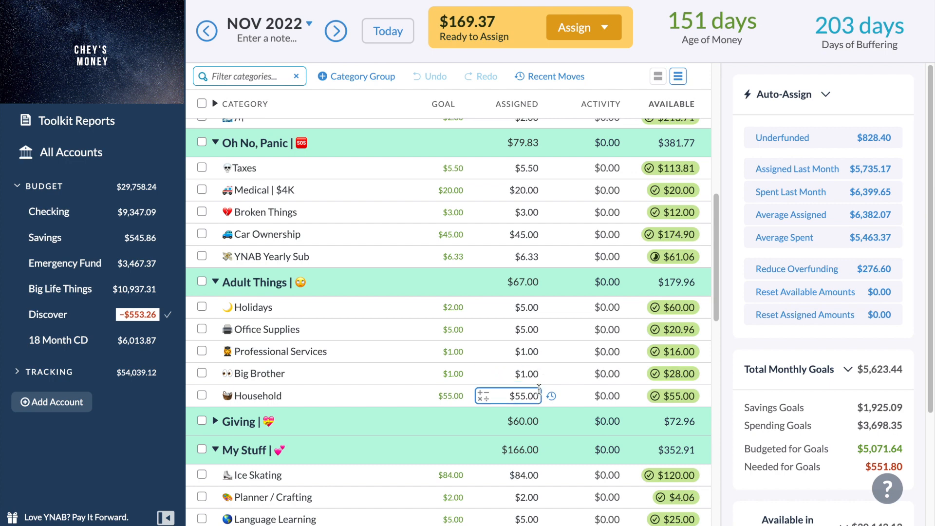
pyautogui.scroll(-3, 539, 387)
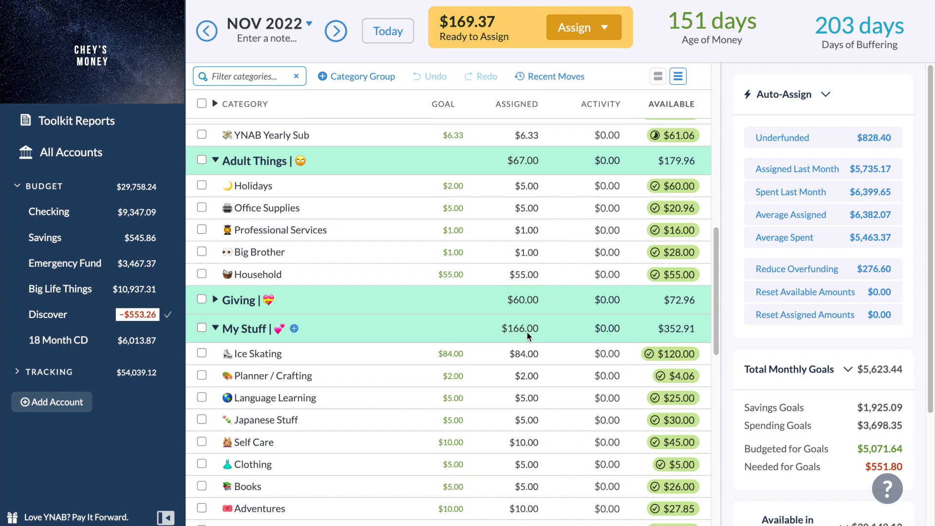
pyautogui.click(216, 161)
# Add $20 to the amount assigned to Medical | $4K, and collapse the Oh No, Panic group.
pyautogui.scroll(3, 217, 170)
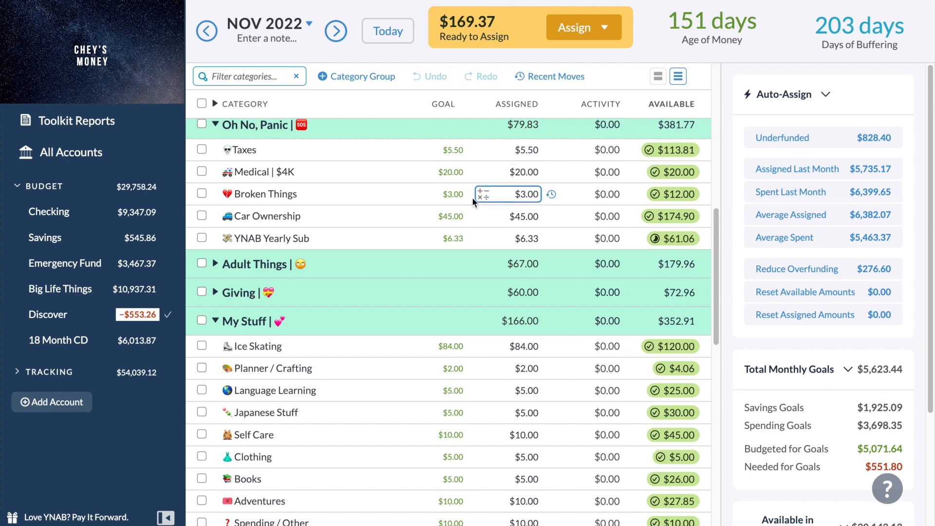
pyautogui.click(538, 175)
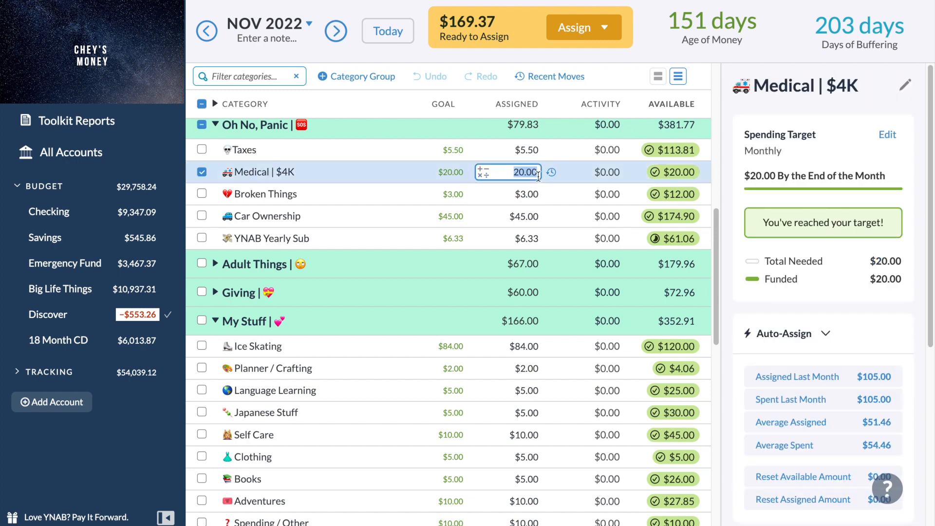
pyautogui.click(537, 176)
pyautogui.write('+20')
pyautogui.press('Return')
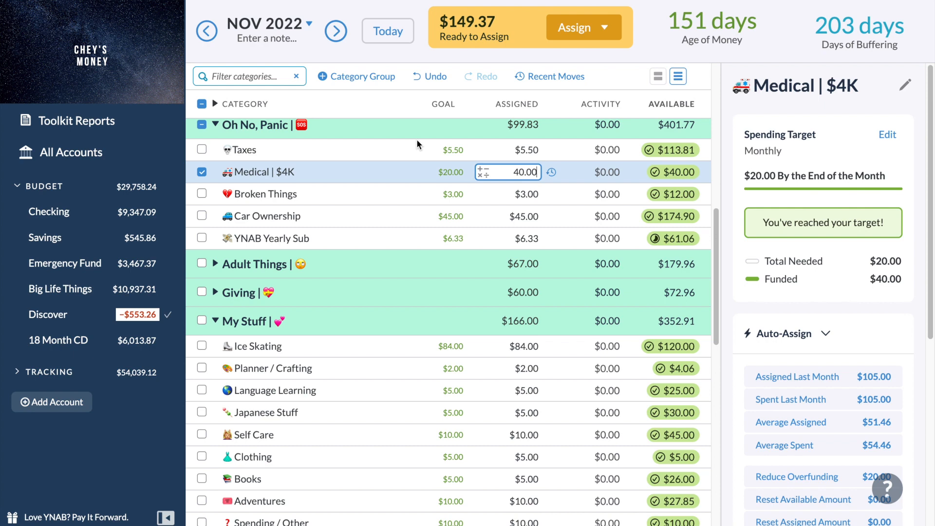
pyautogui.click(214, 130)
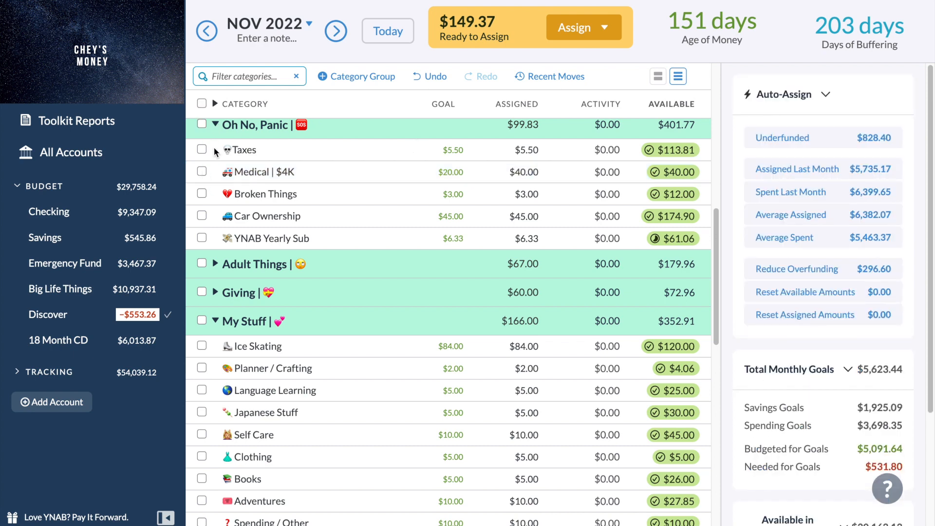
pyautogui.click(217, 125)
# Check the Restaurant category's assigned amount and spending target in the Variable Expenses group, and deselect the category.
pyautogui.scroll(10, 218, 126)
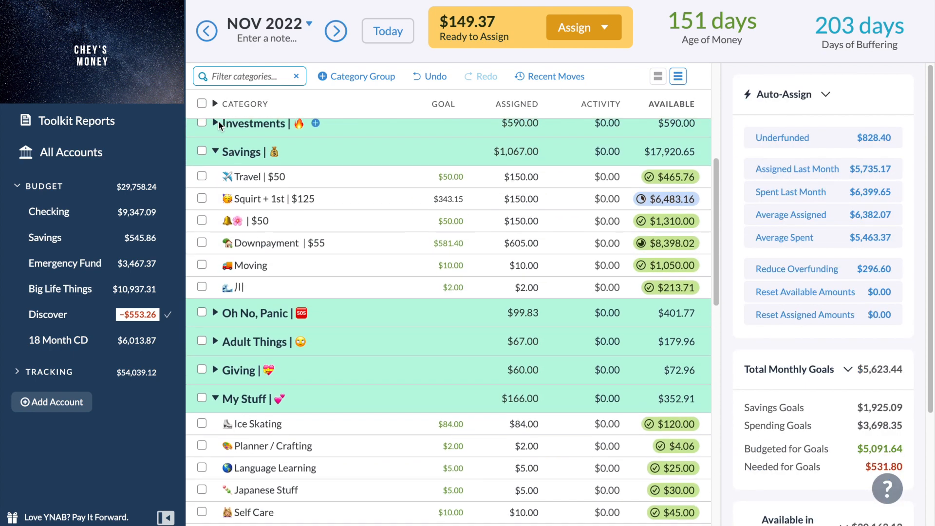
pyautogui.scroll(3, 219, 125)
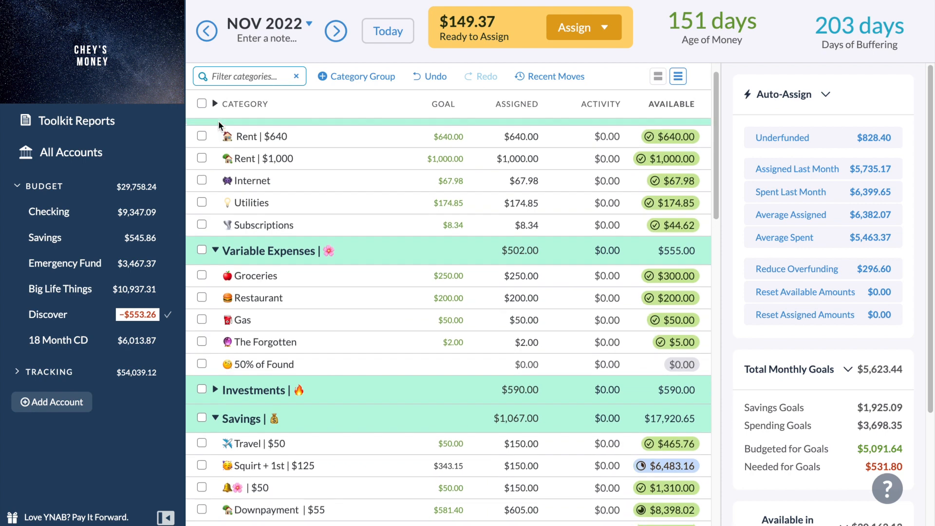
pyautogui.click(531, 320)
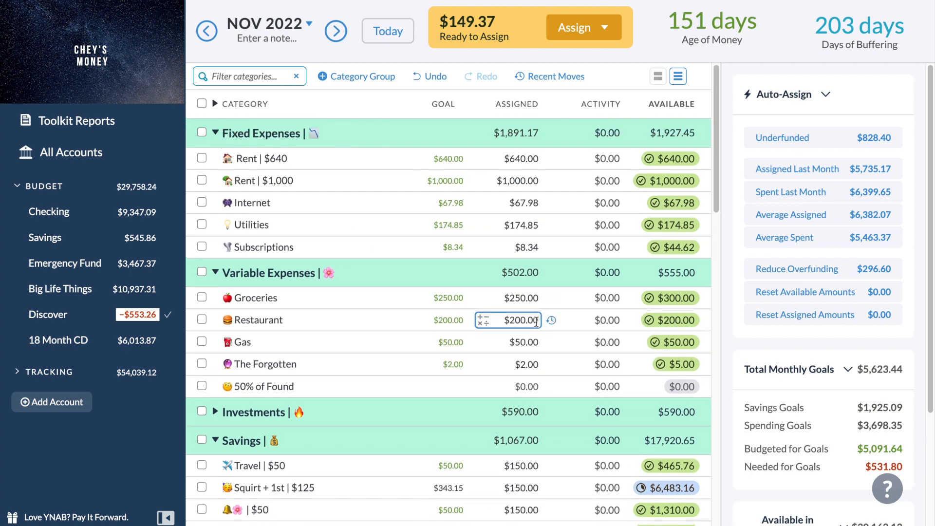
pyautogui.click(519, 320)
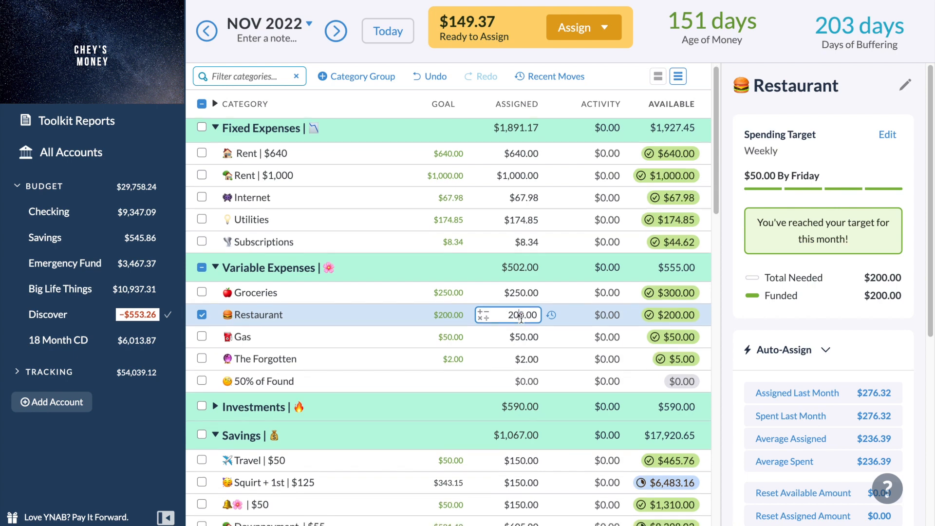
pyautogui.scroll(-1, 319, 333)
pyautogui.click(201, 272)
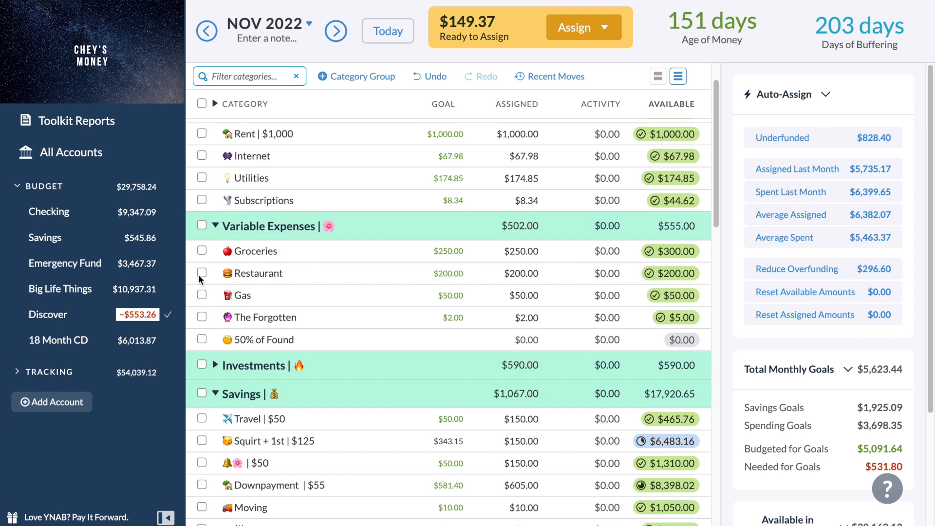
# Add $10 to the amount assigned to Planner / Crafting in the My Stuff group.
pyautogui.scroll(-5, 198, 273)
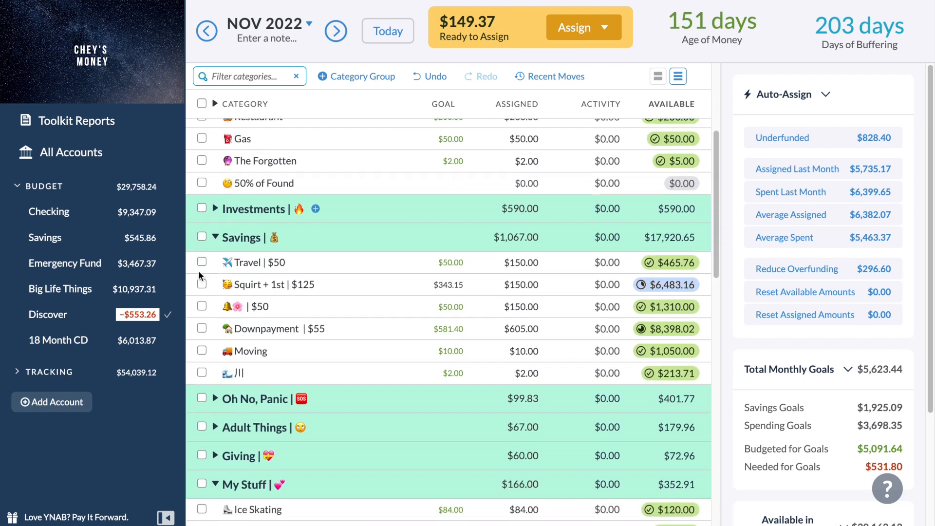
pyautogui.scroll(-5, 200, 275)
pyautogui.scroll(1, 200, 277)
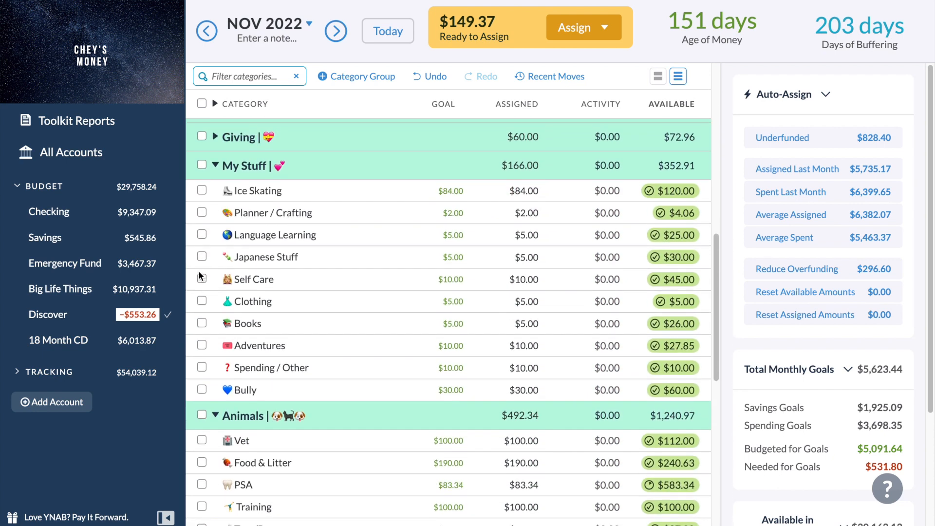
pyautogui.click(529, 213)
pyautogui.click(537, 212)
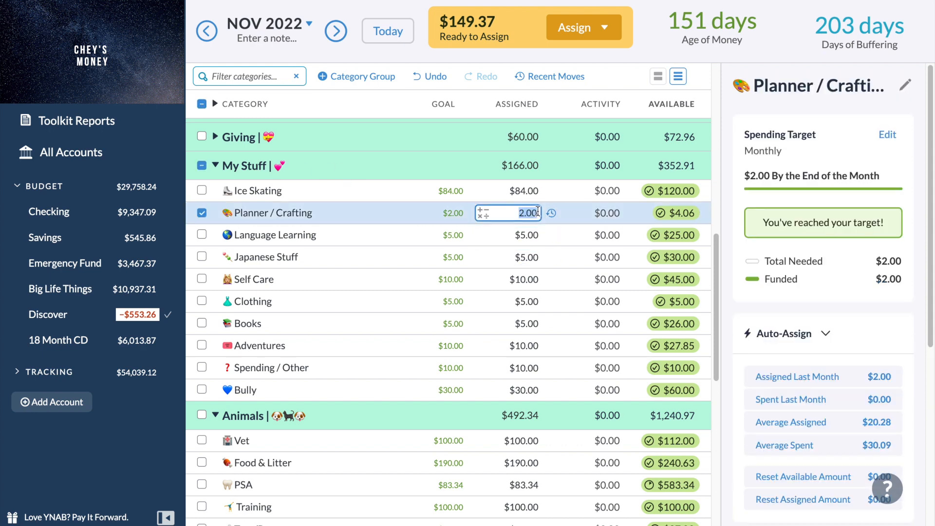
pyautogui.click(538, 212)
pyautogui.write('+10')
pyautogui.press('Return')
# Move $0.06 of the available money from Planner / Crafting to the Holding category.
pyautogui.click(673, 212)
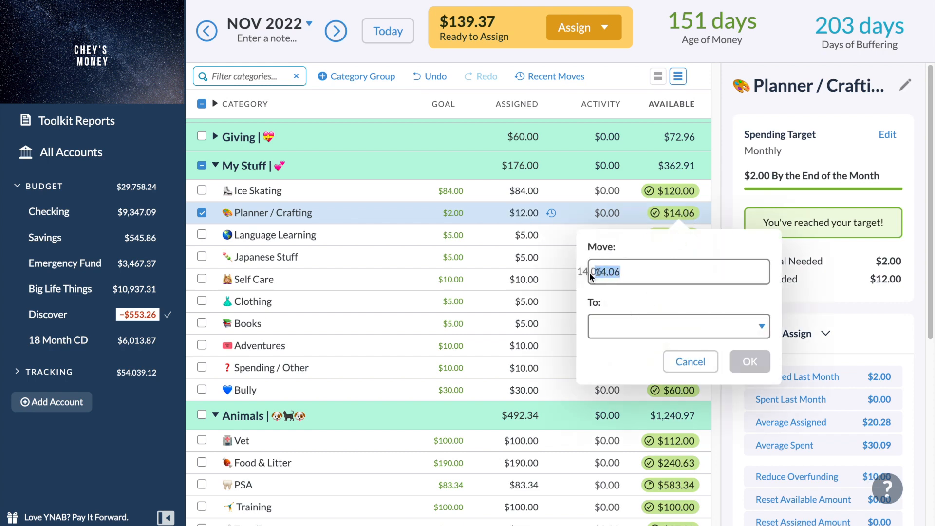
pyautogui.click(604, 273)
pyautogui.press('BackSpace')
pyautogui.press('BackSpace')
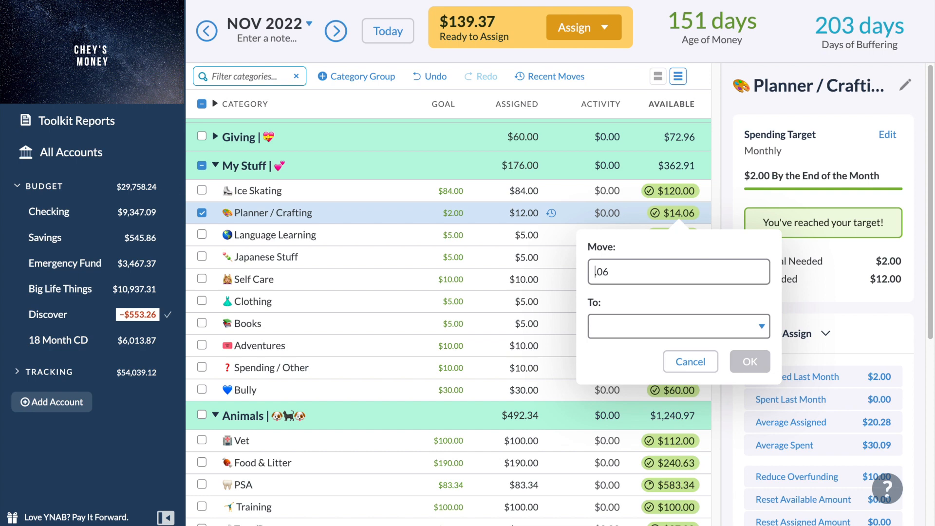
pyautogui.press('Tab')
pyautogui.write('hol')
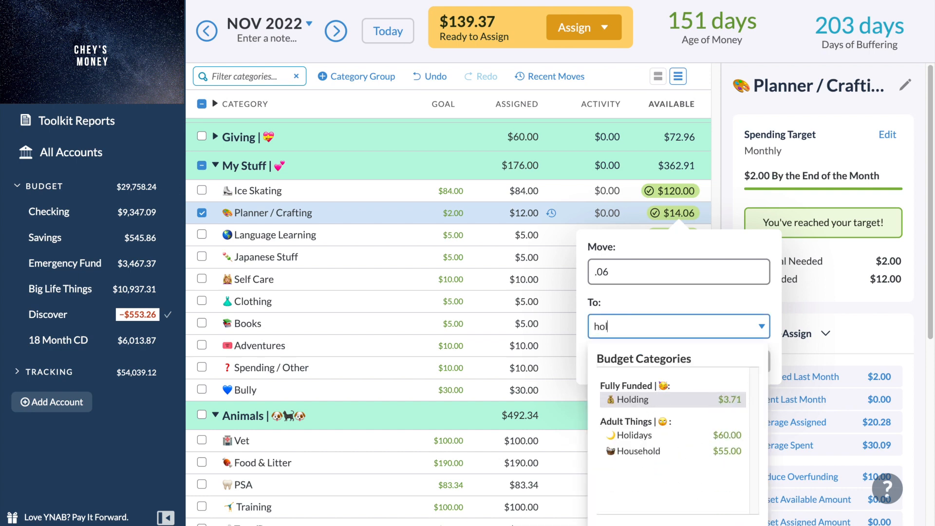
pyautogui.press('Return')
pyautogui.press('Return')
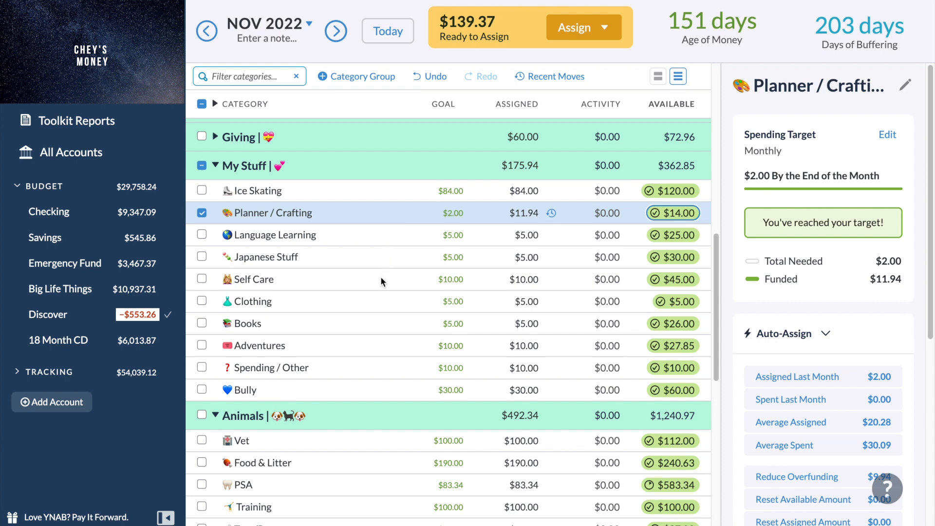
# Add $60 to the October 2022 amount assigned to Self Care, and return to the November 2022 budget.
pyautogui.click(211, 37)
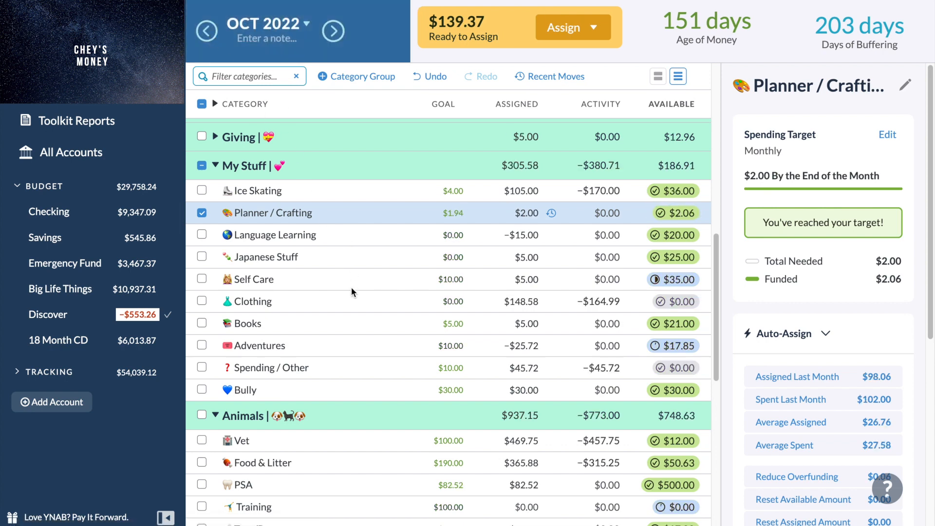
pyautogui.click(536, 279)
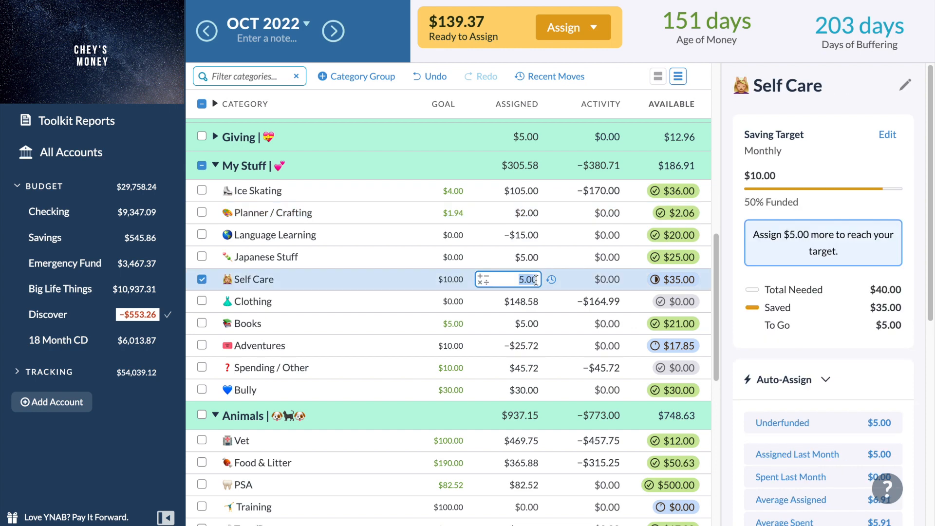
pyautogui.write('+')
pyautogui.write('60')
pyautogui.press('Return')
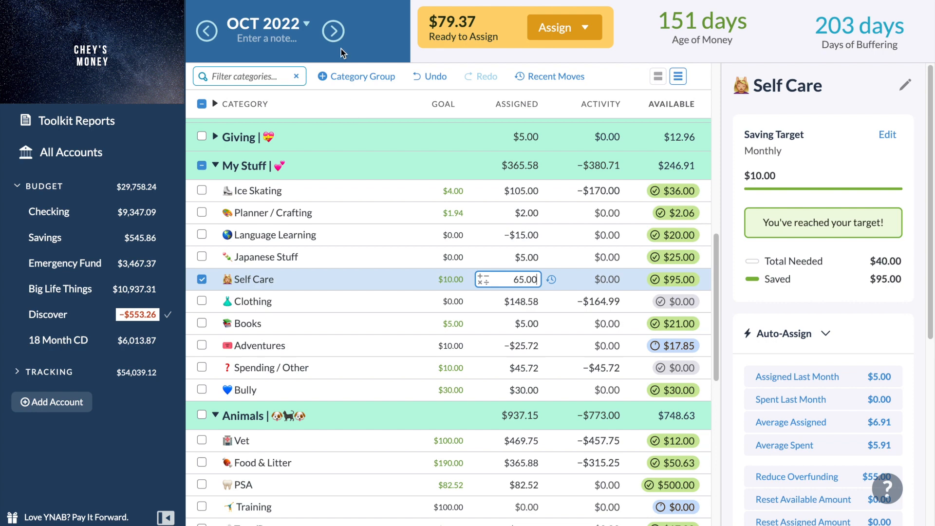
pyautogui.click(336, 35)
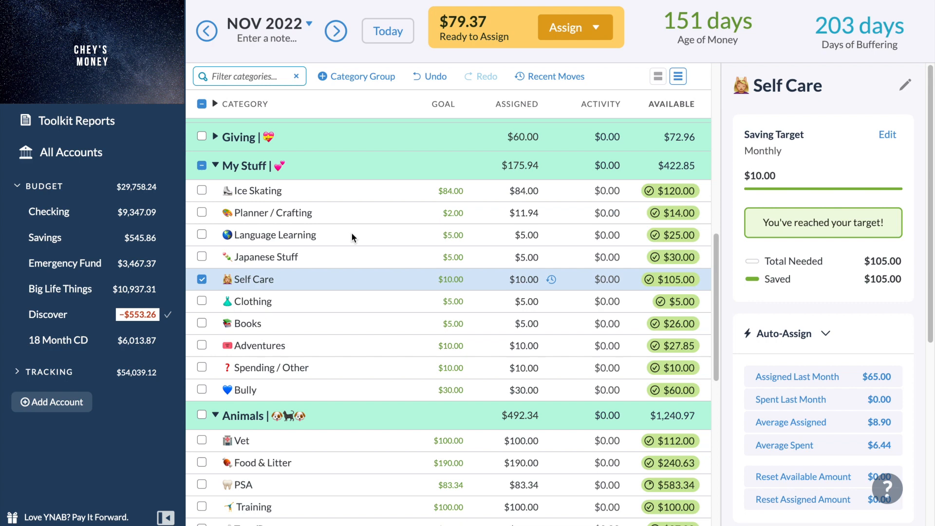
# Add $5 to the amount assigned to Clothing in the My Stuff group.
pyautogui.click(506, 301)
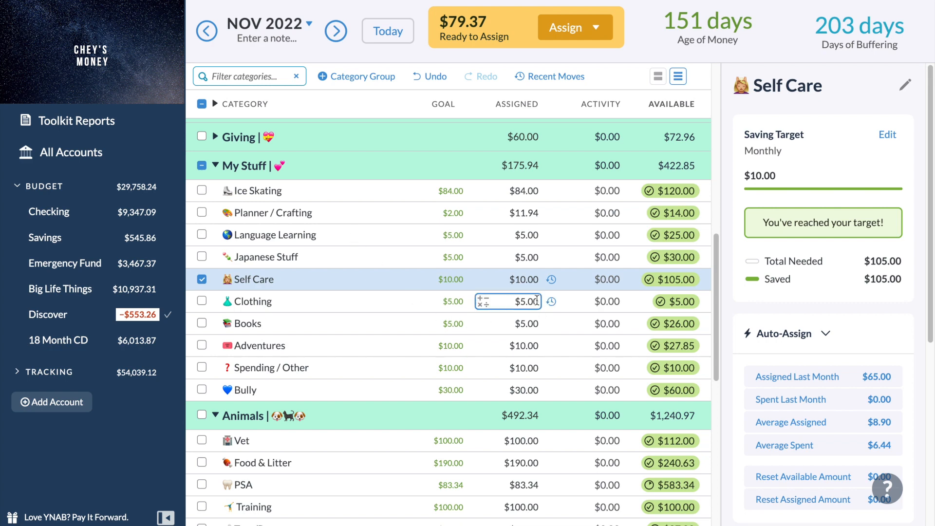
pyautogui.scroll(-1, 536, 302)
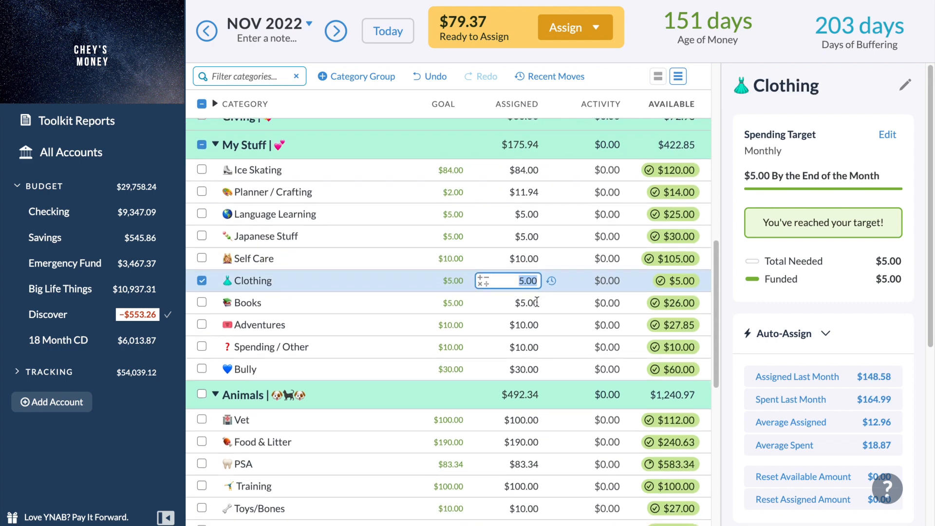
pyautogui.click(537, 282)
pyautogui.write('+5')
pyautogui.press('Return')
# Add $10 to the amount assigned to Spending / Other in the My Stuff group, and deselect the category.
pyautogui.click(532, 303)
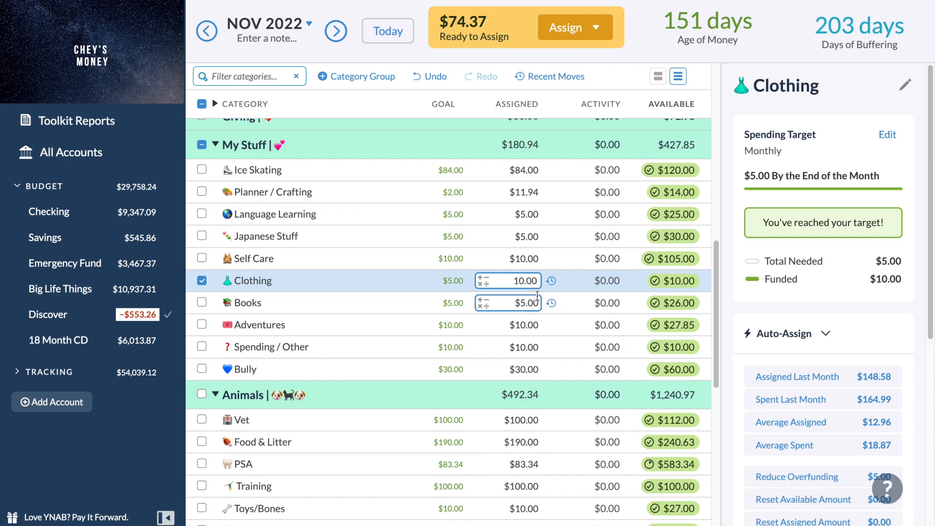
pyautogui.scroll(-2, 532, 302)
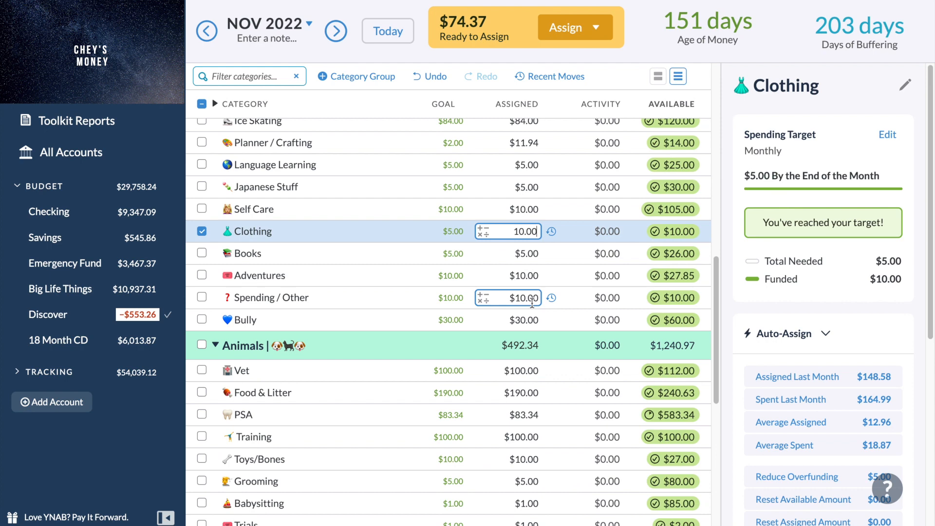
pyautogui.click(536, 297)
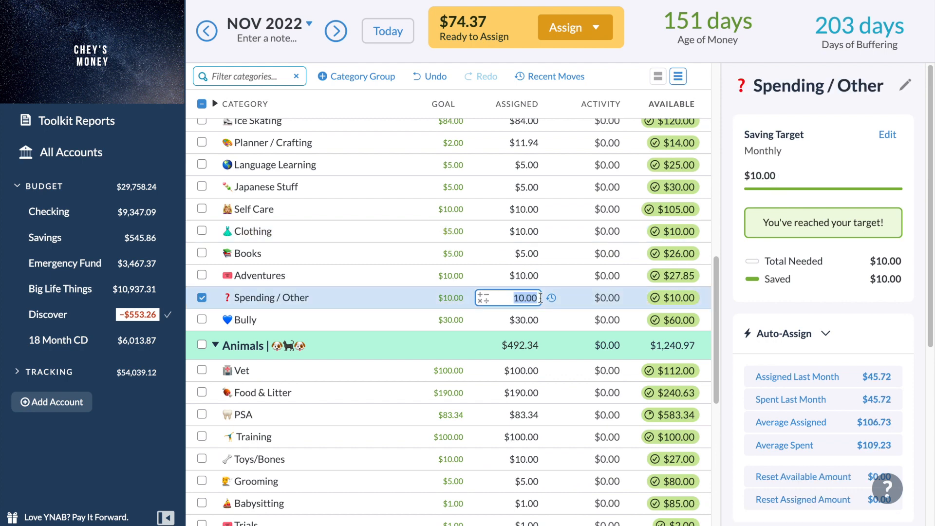
pyautogui.write('+10')
pyautogui.press('Return')
pyautogui.scroll(-1, 534, 326)
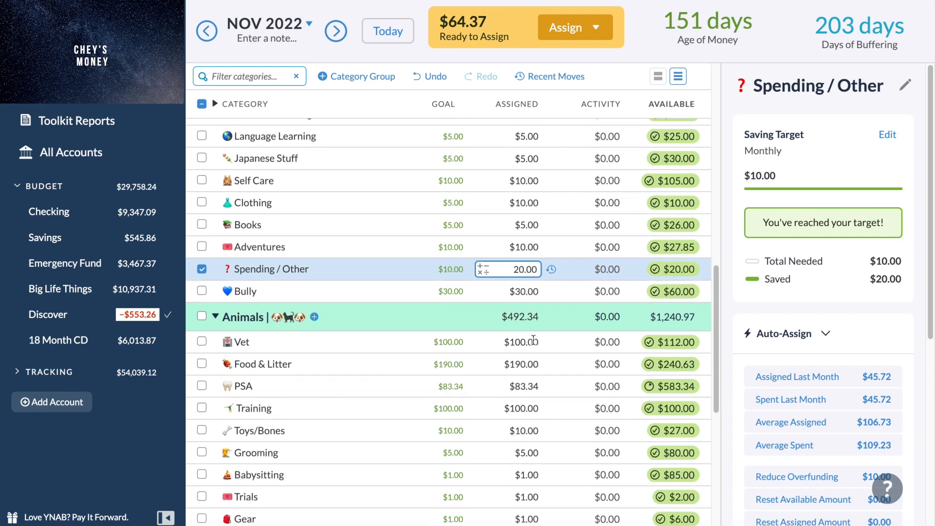
pyautogui.scroll(-1, 533, 339)
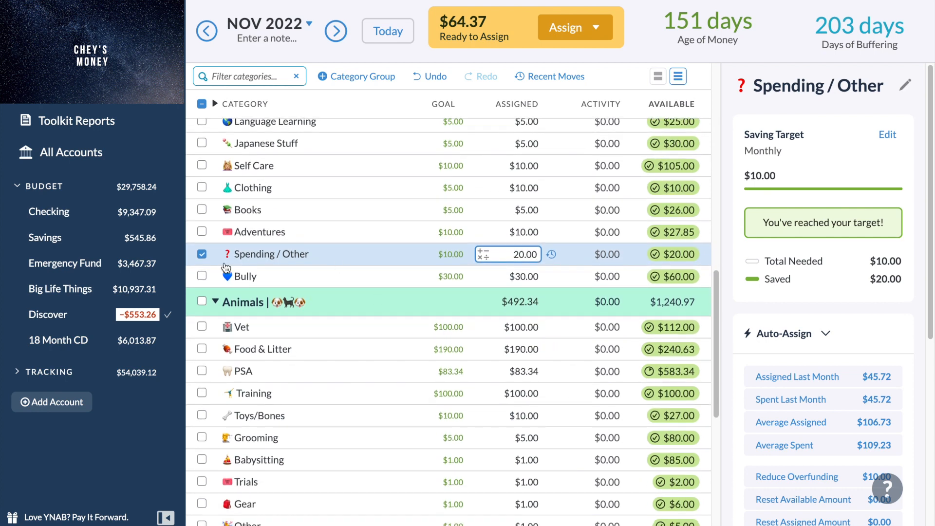
pyautogui.click(201, 255)
# Add $5 each to the amounts assigned to Babysitting and Trials in the Animals group.
pyautogui.scroll(-3, 288, 312)
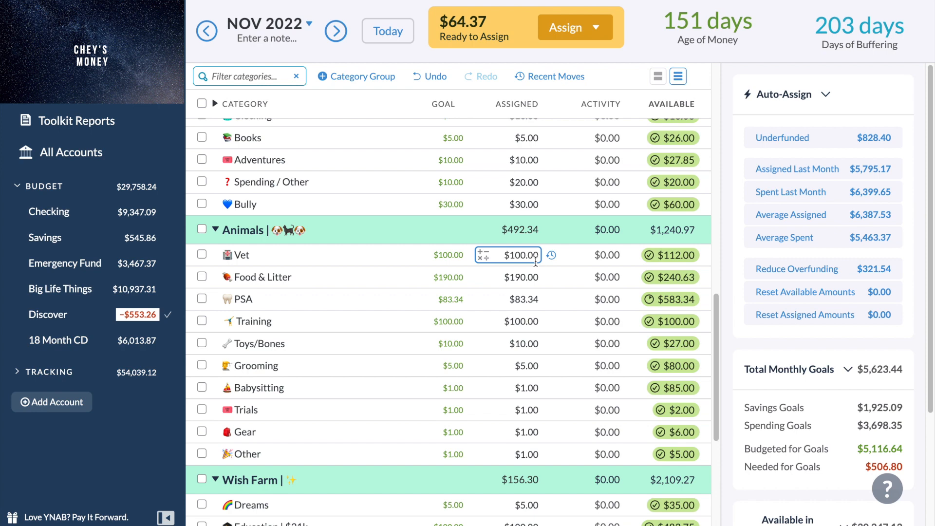
pyautogui.click(540, 387)
pyautogui.click(539, 387)
pyautogui.write('+5')
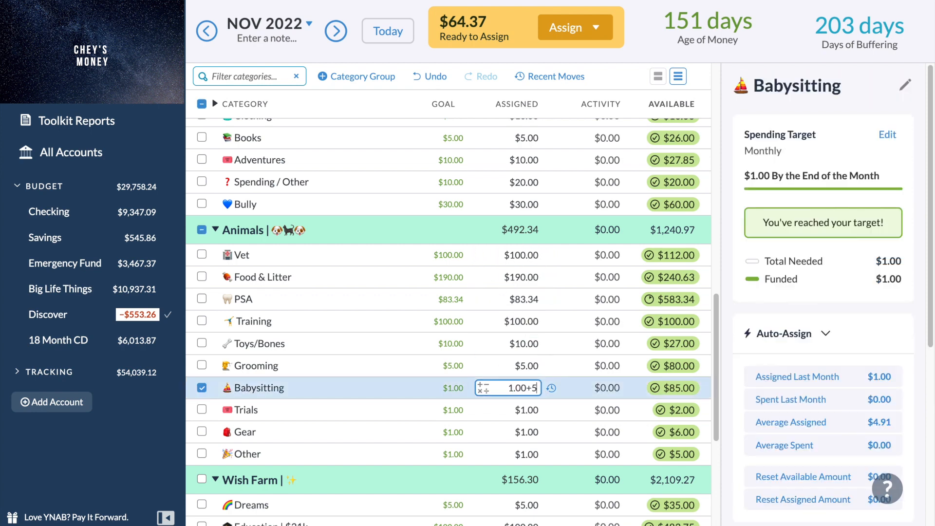
pyautogui.press('Return')
pyautogui.click(536, 409)
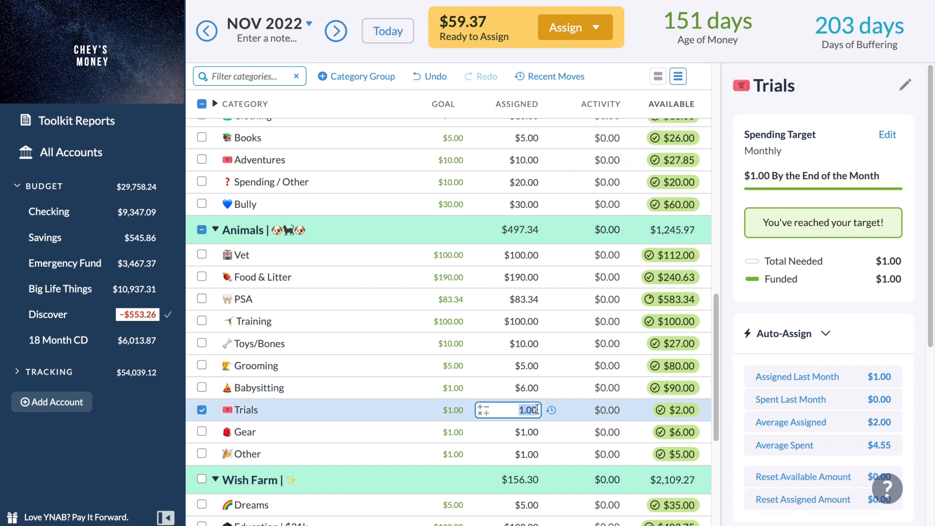
pyautogui.click(536, 409)
pyautogui.write('+5')
pyautogui.press('Return')
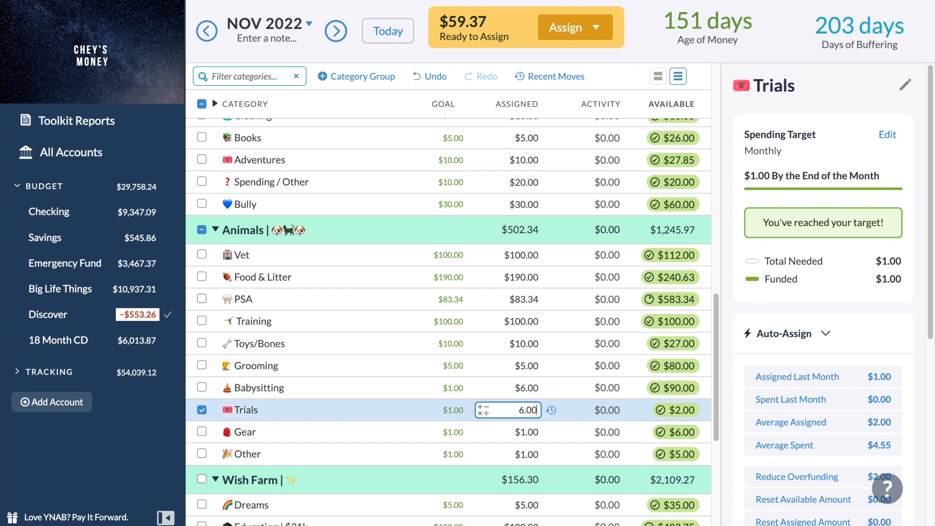
# Add $5 each to the amounts assigned to Gear and Other in the Animals group.
pyautogui.click(536, 428)
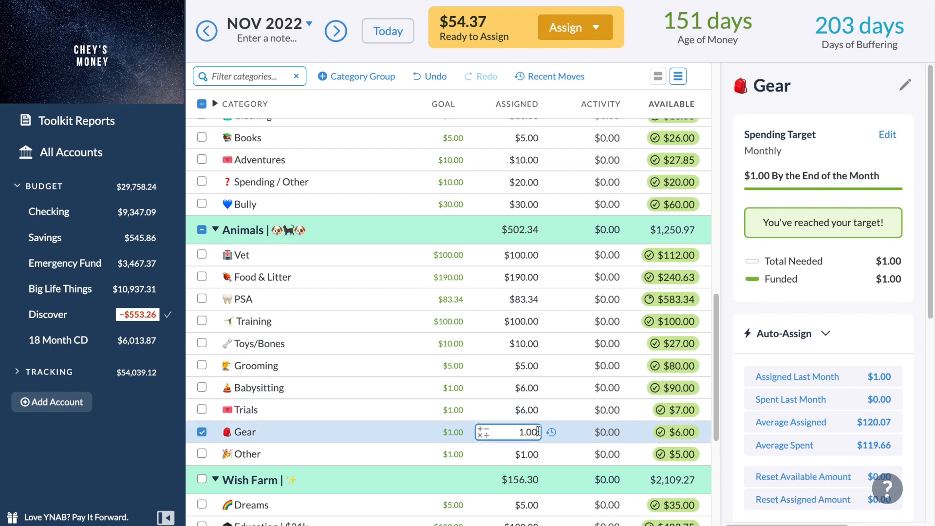
pyautogui.write('+5')
pyautogui.press('Return')
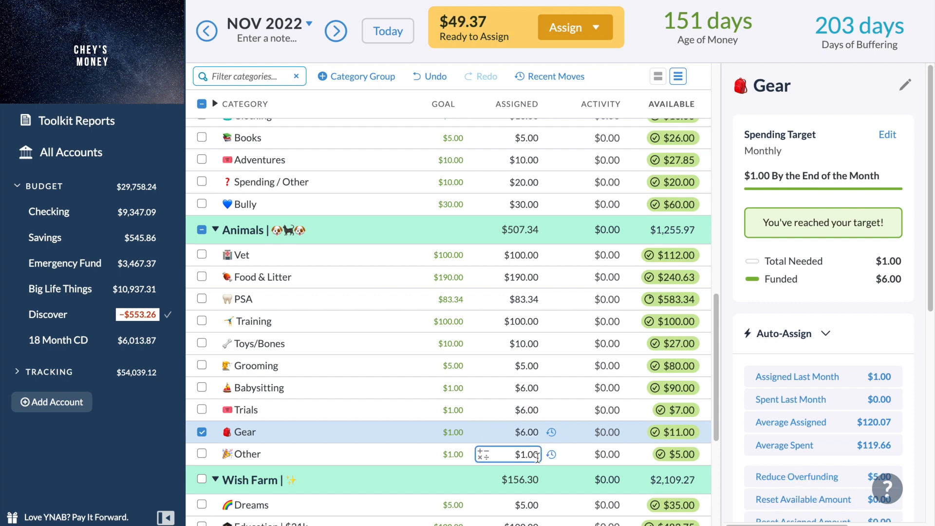
pyautogui.click(537, 455)
pyautogui.write('+')
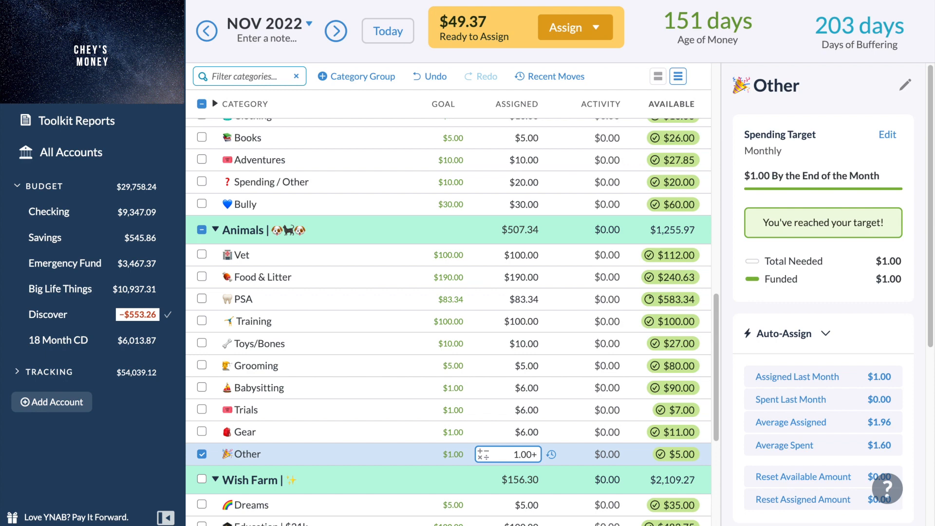
pyautogui.write('5')
pyautogui.press('Return')
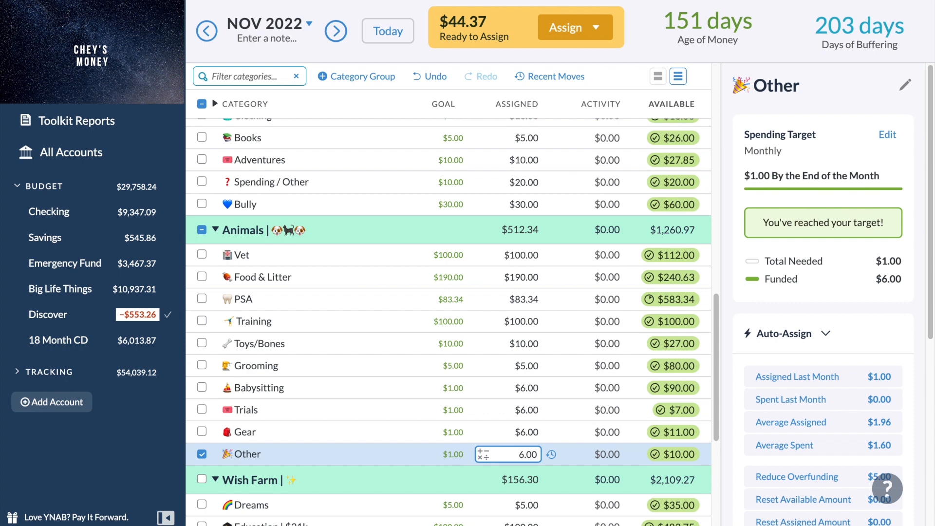
# Add $5 to the amount assigned to Toys/Bones in the Animals group.
pyautogui.click(536, 343)
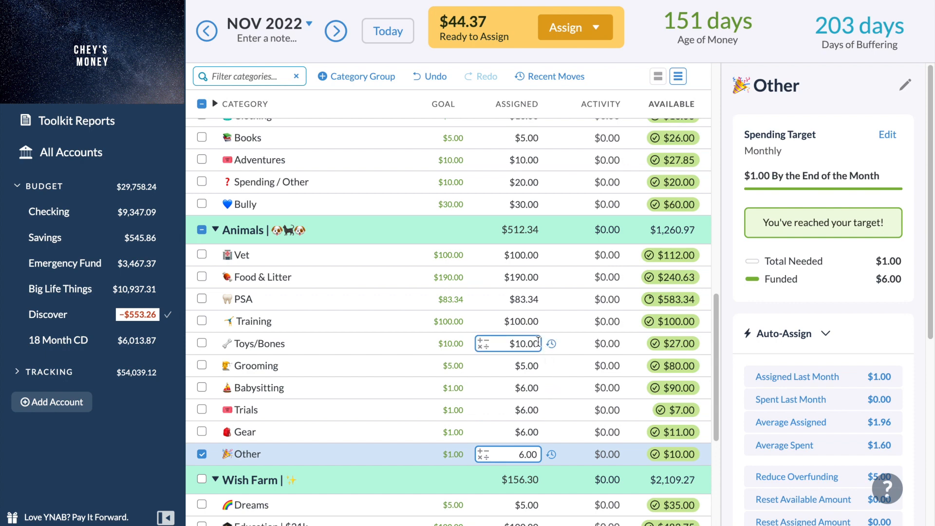
pyautogui.write('+5')
pyautogui.press('Return')
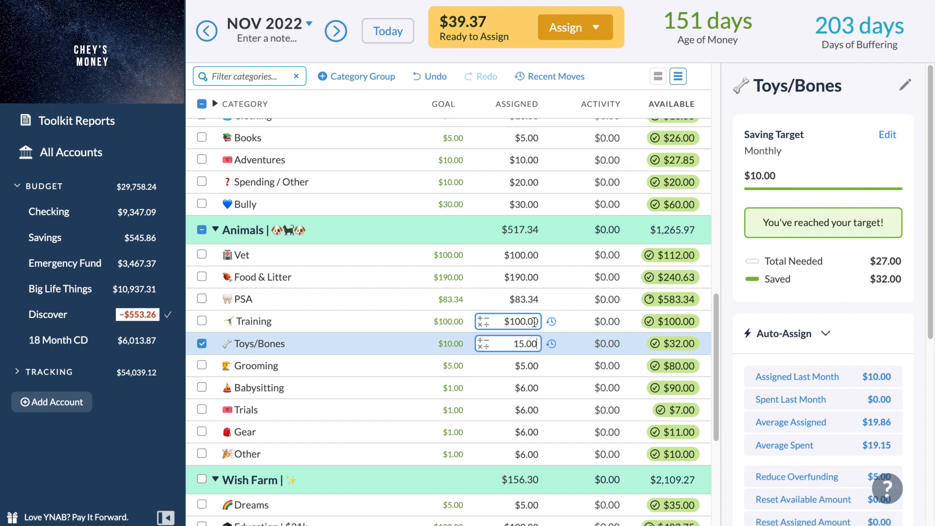
pyautogui.scroll(2, 534, 321)
pyautogui.scroll(-1, 534, 321)
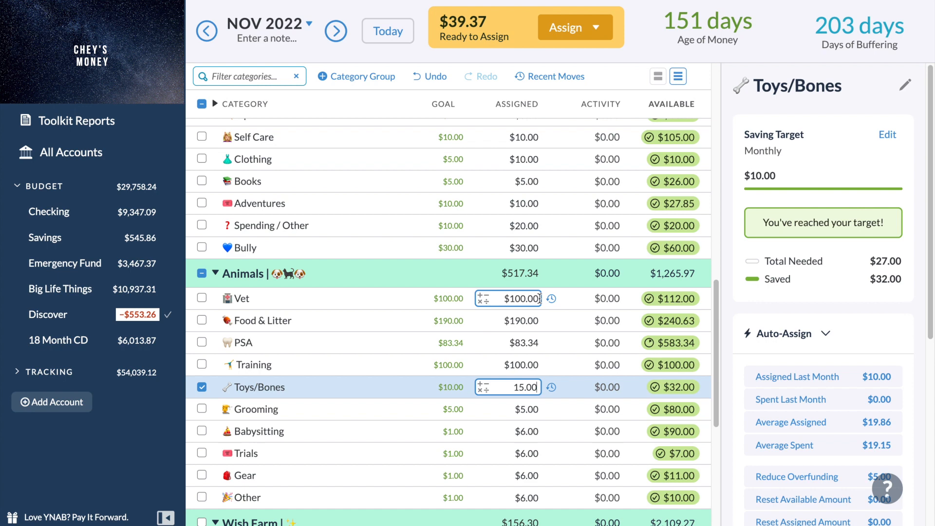
pyautogui.scroll(-6, 539, 298)
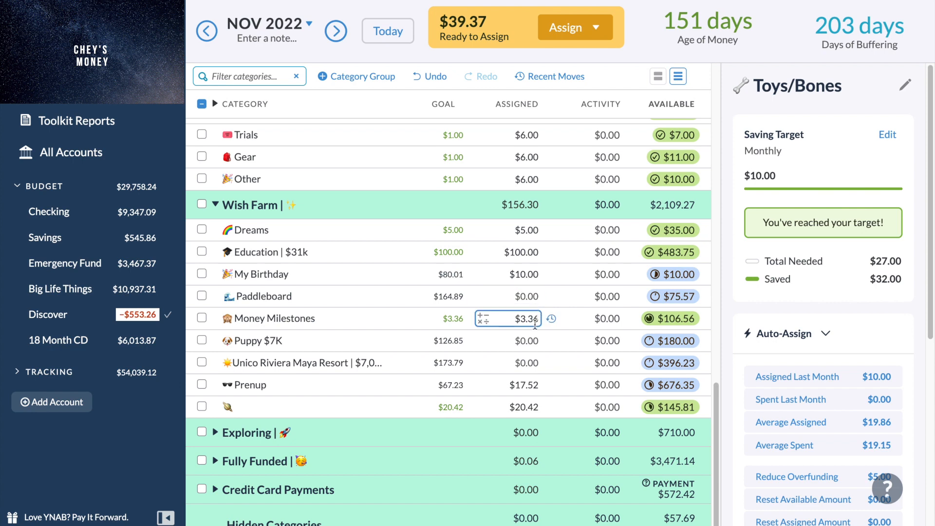
# Try to set the amount assigned to Prenup in the Wish Farm group to $27.52, and retry the lost connection.
pyautogui.click(519, 385)
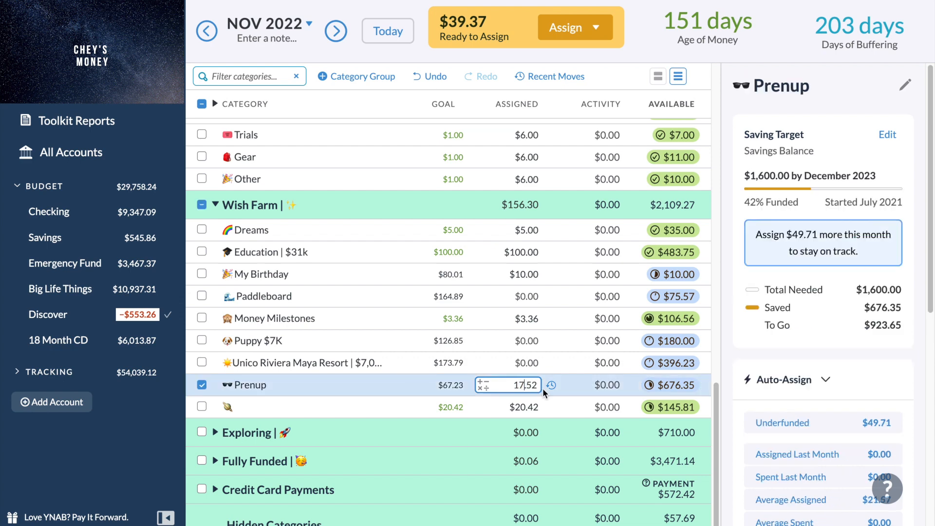
pyautogui.press('BackSpace')
pyautogui.write('2')
pyautogui.press('Return')
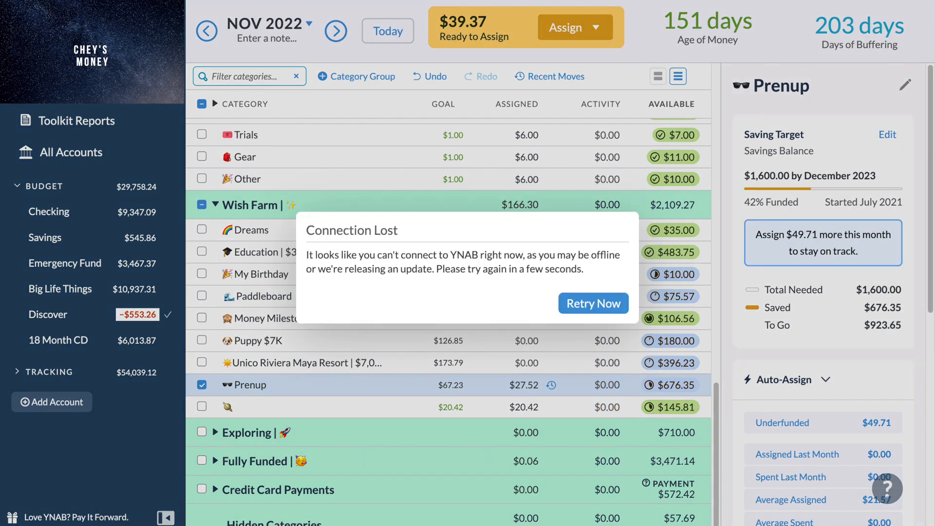
pyautogui.click(591, 303)
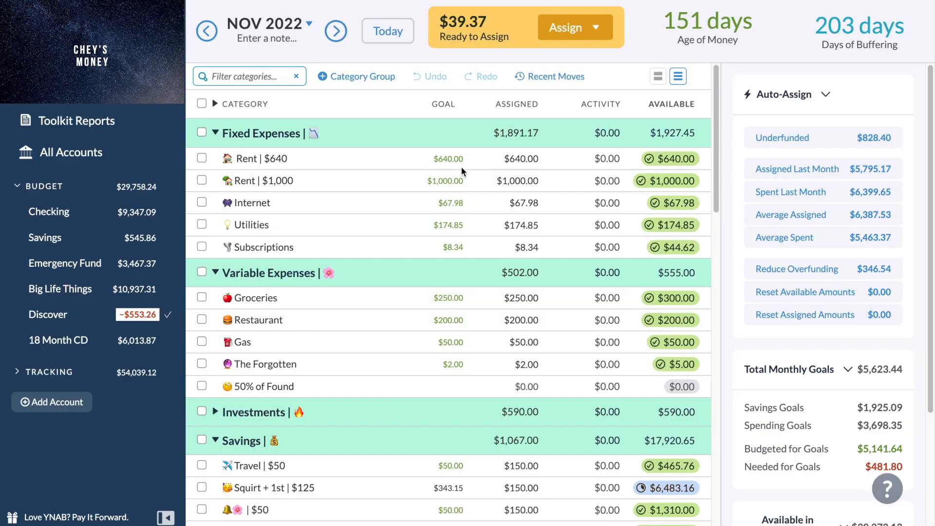
# Set the amount assigned to Prenup in the Wish Farm group to $27.52 in the reloaded budget.
pyautogui.scroll(-1, 460, 167)
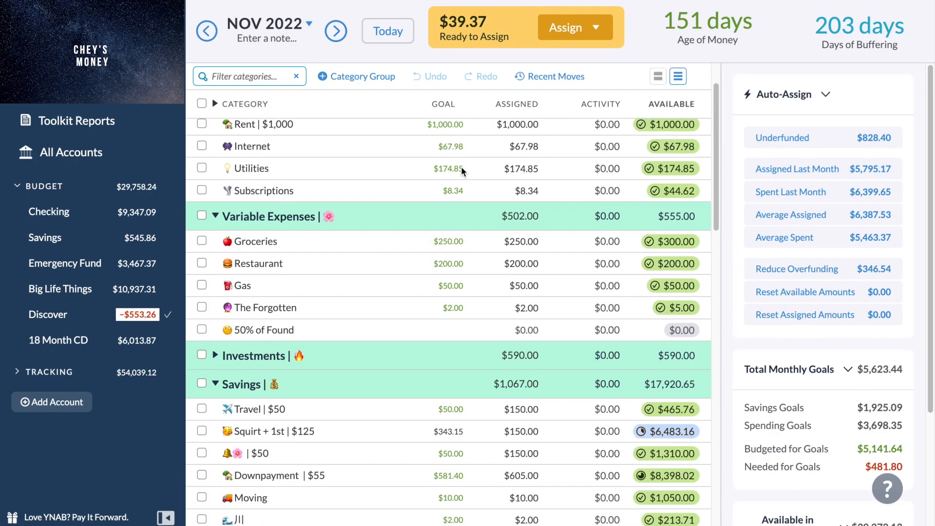
pyautogui.scroll(-15, 461, 167)
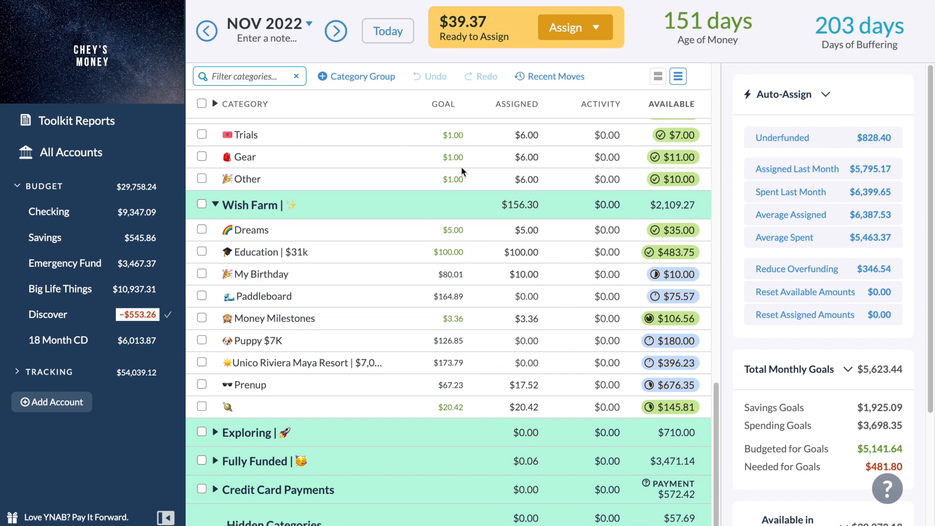
pyautogui.click(517, 406)
pyautogui.click(522, 385)
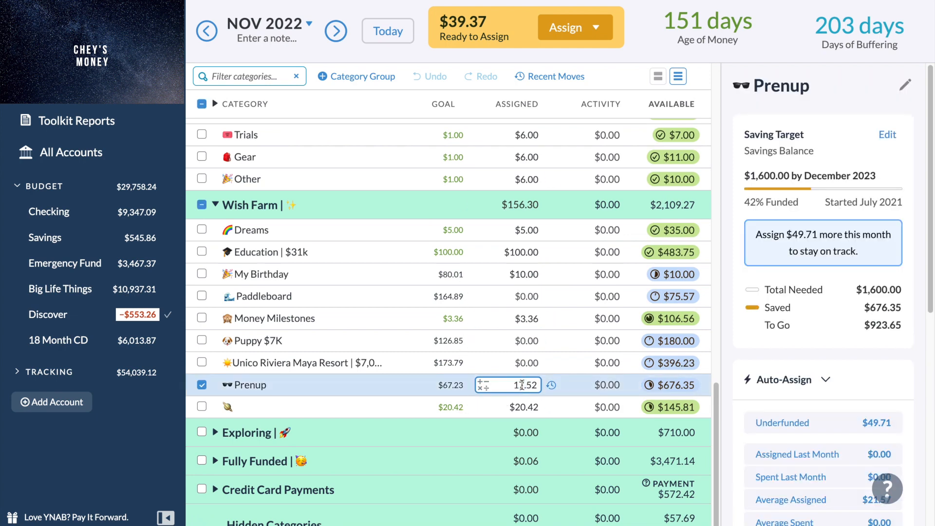
pyautogui.press('BackSpace')
pyautogui.write('2')
pyautogui.press('Return')
# Set the amounts assigned to Unico Riviera Maya Resort and Puppy $7K in the Wish Farm group to $10 each.
pyautogui.click(539, 362)
pyautogui.write('10')
pyautogui.press('Return')
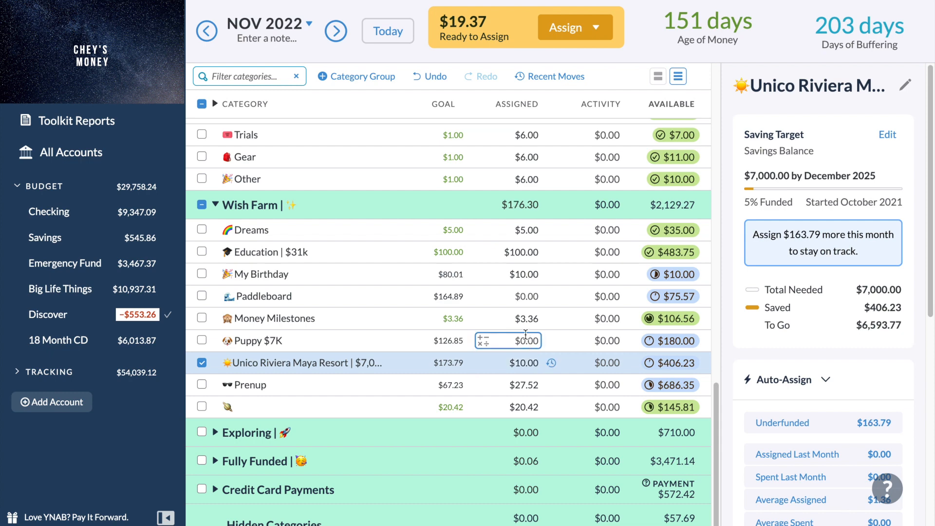
pyautogui.click(525, 339)
pyautogui.write('10')
pyautogui.press('Return')
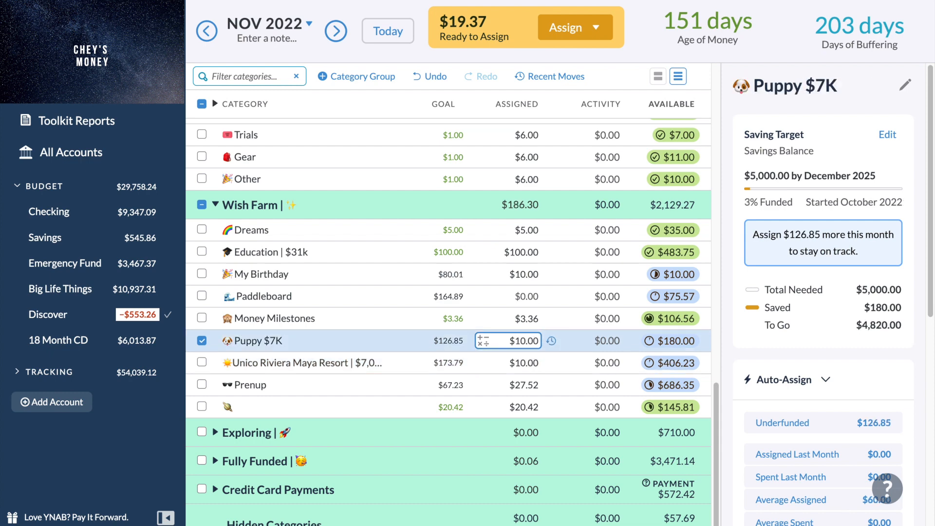
# Assign the remaining $9.37 to Paddleboard in the Wish Farm group, and deselect the category.
pyautogui.click(529, 294)
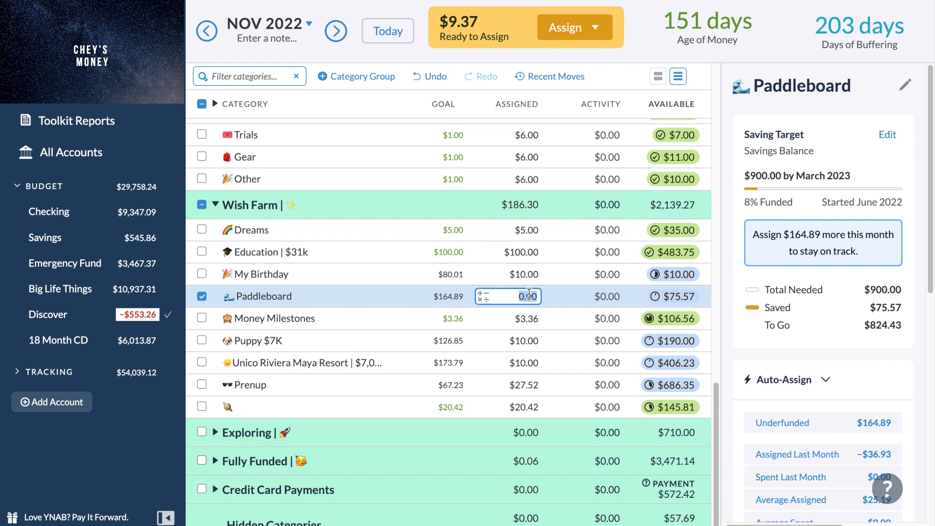
pyautogui.write('9.37')
pyautogui.press('Return')
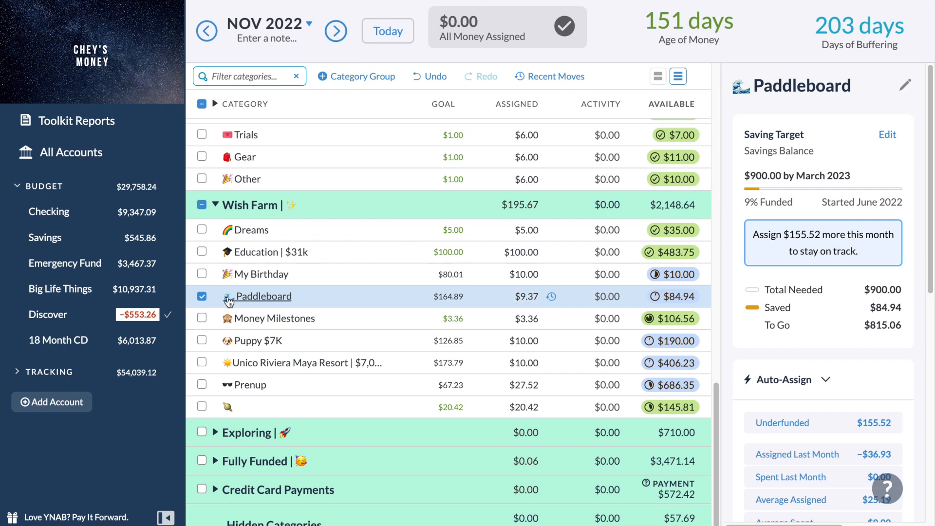
pyautogui.click(202, 296)
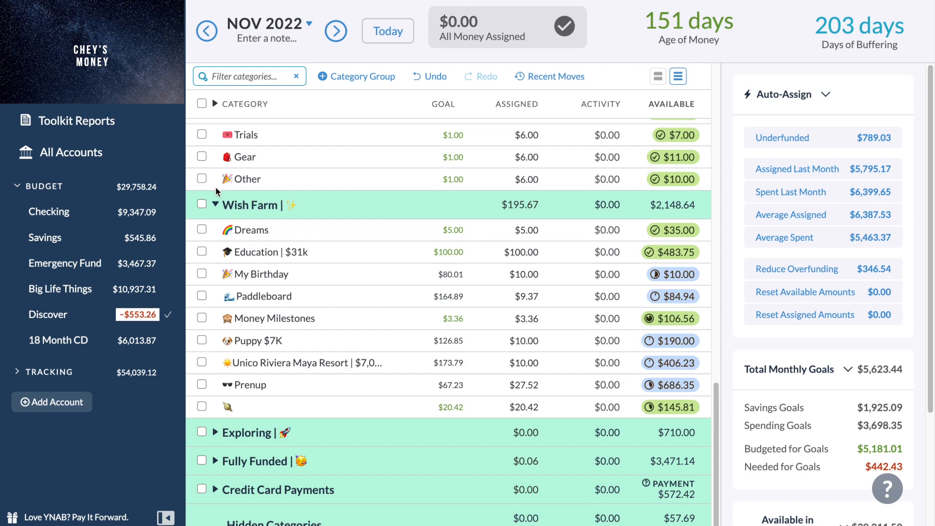
# Examine the available balance and upcoming transactions of Food & Litter in the Animals group, and deselect the category.
pyautogui.scroll(3, 215, 190)
pyautogui.scroll(1, 214, 195)
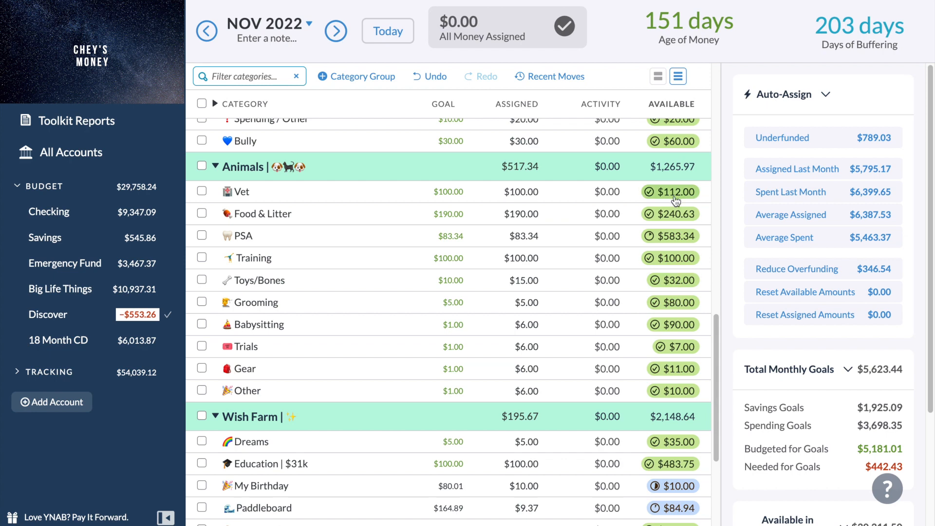
pyautogui.click(389, 219)
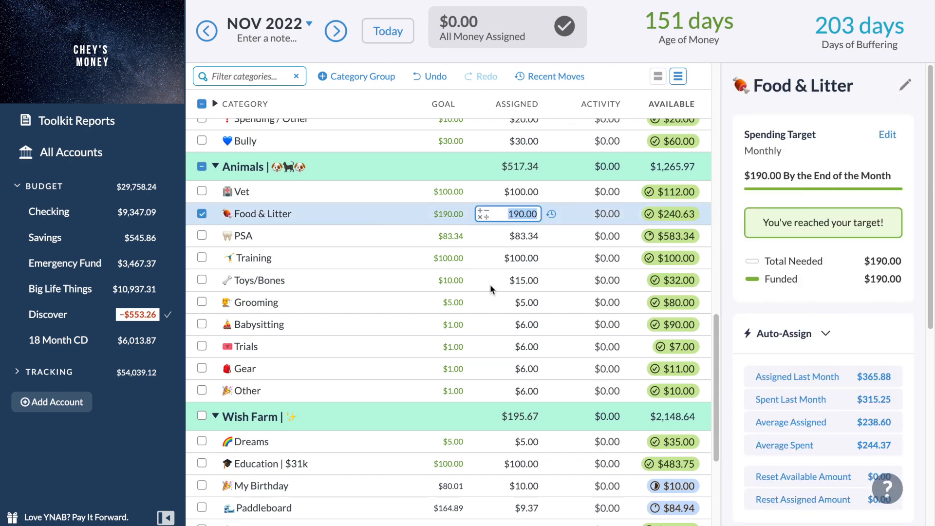
pyautogui.scroll(-3, 837, 421)
pyautogui.scroll(-3, 837, 421)
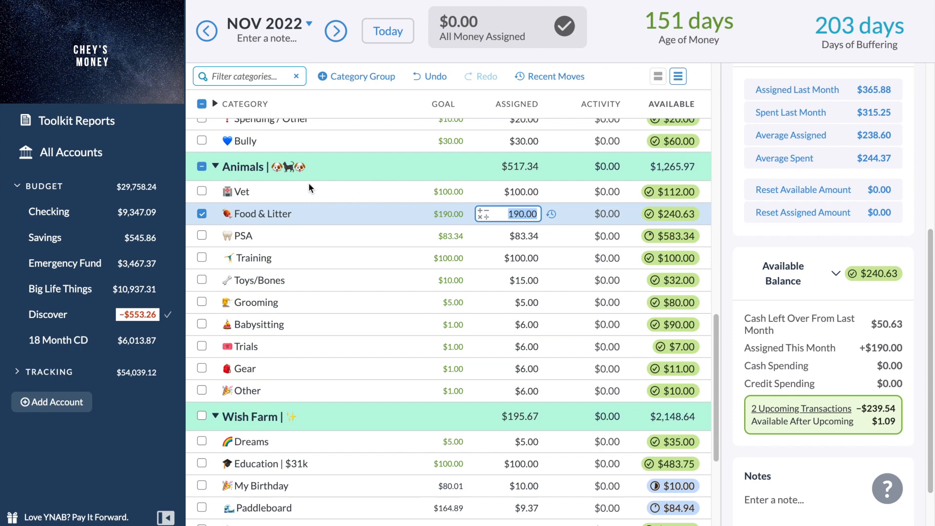
pyautogui.click(203, 214)
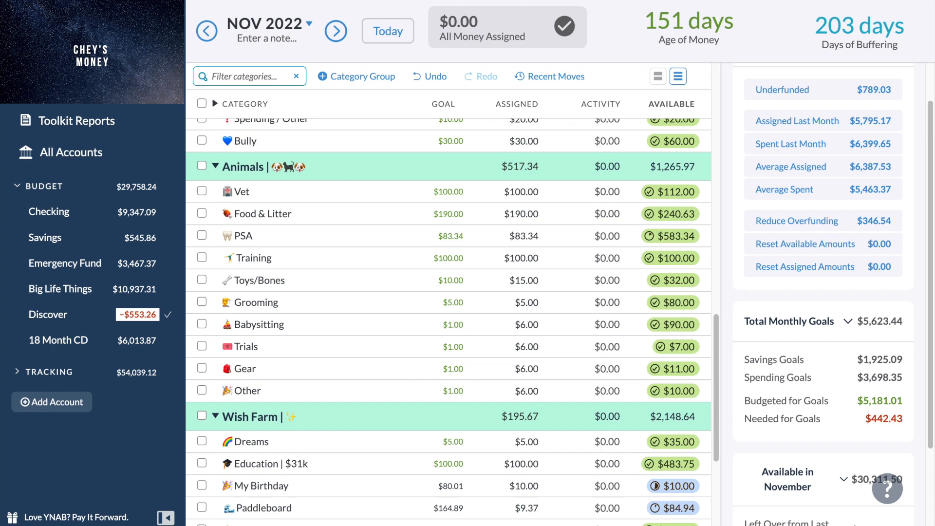
# Open the Income vs. Expense report in Toolkit Reports.
pyautogui.click(59, 90)
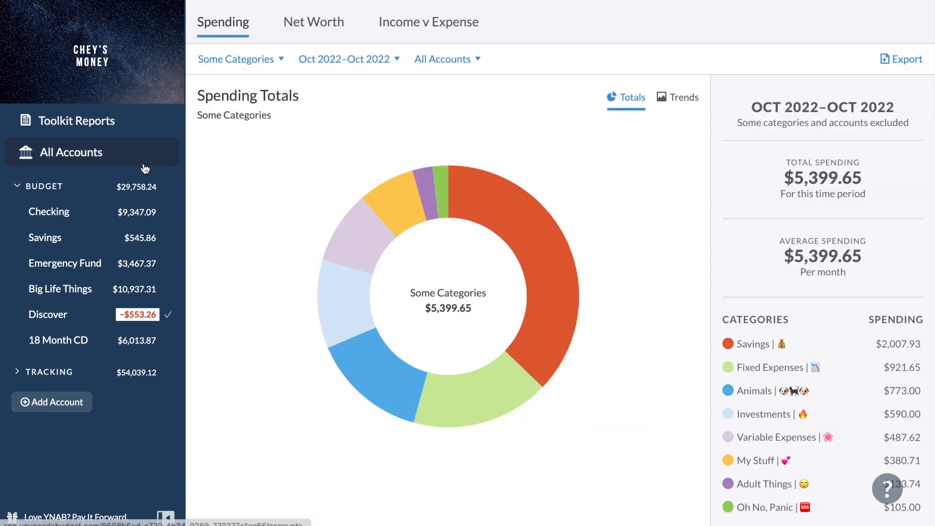
pyautogui.click(108, 126)
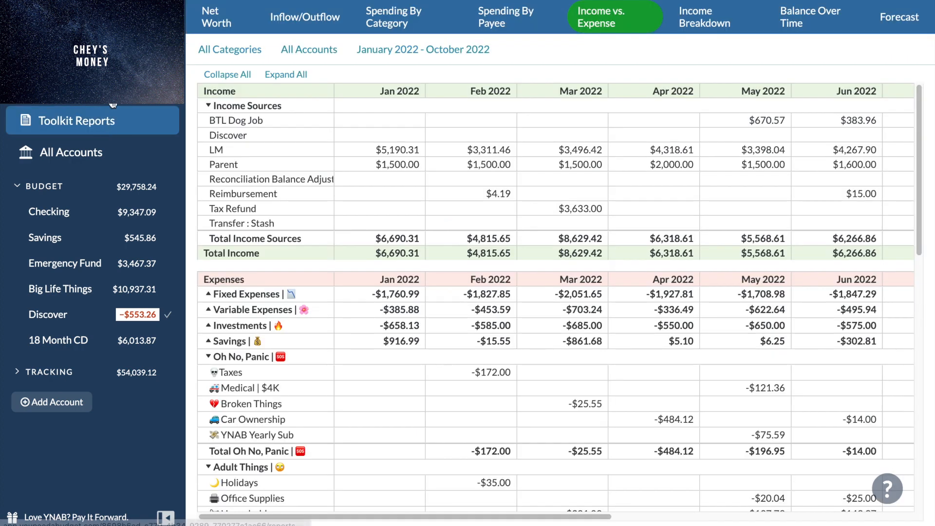
pyautogui.click(113, 104)
pyautogui.click(117, 122)
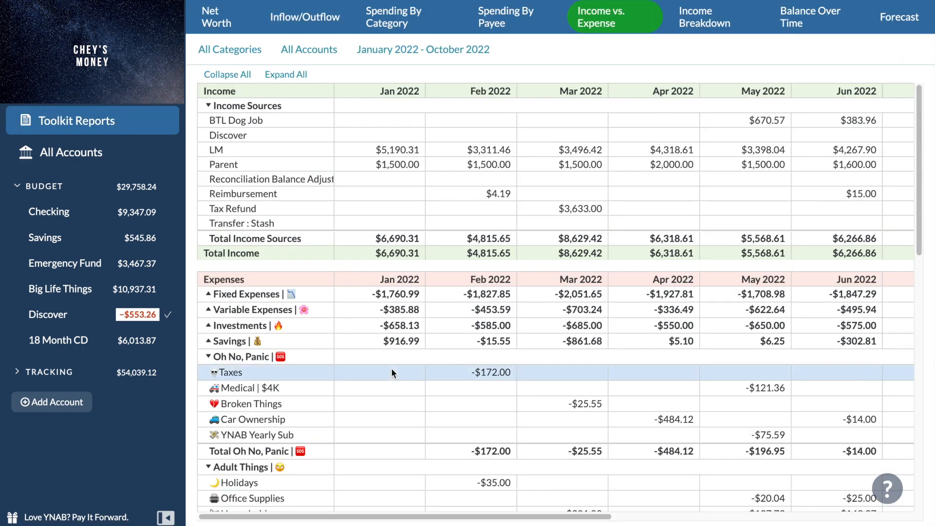
# Examine the monthly Animals spending from January to October 2022, comparing the Vet and Food & Litter rows.
pyautogui.scroll(-7, 391, 370)
pyautogui.scroll(-6, 392, 369)
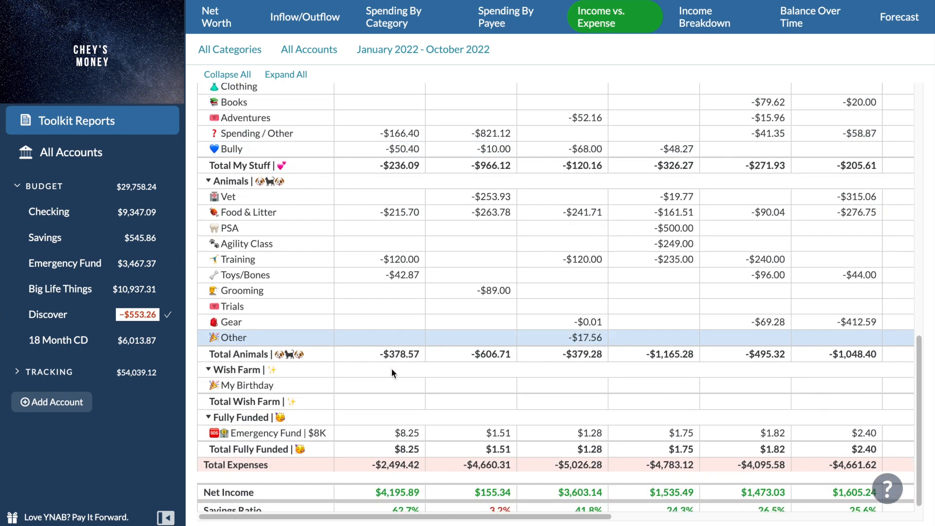
pyautogui.scroll(1, 392, 370)
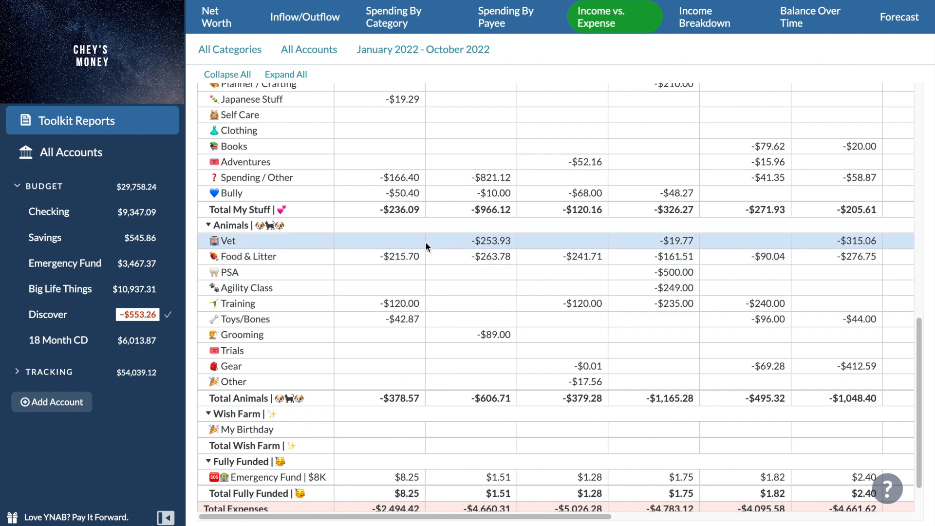
pyautogui.hscroll(3, 425, 241)
pyautogui.hscroll(8, 425, 242)
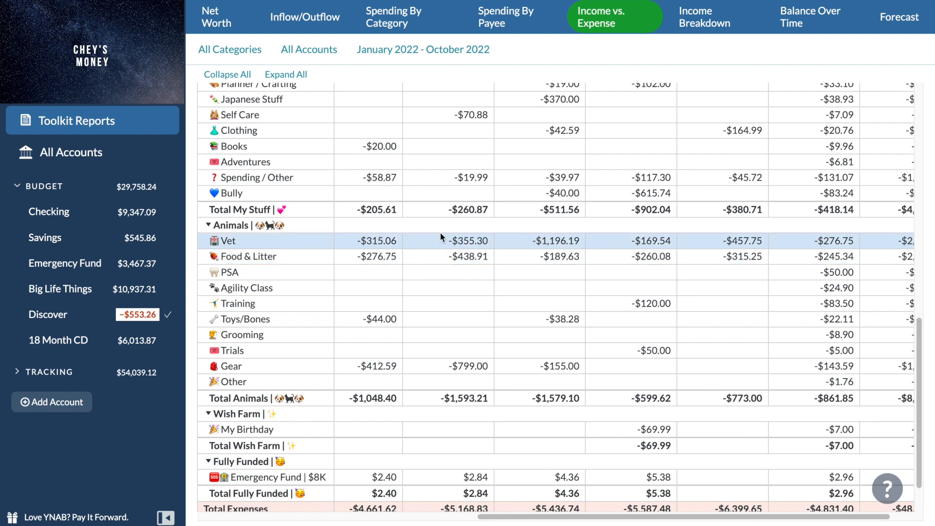
pyautogui.scroll(1, 387, 240)
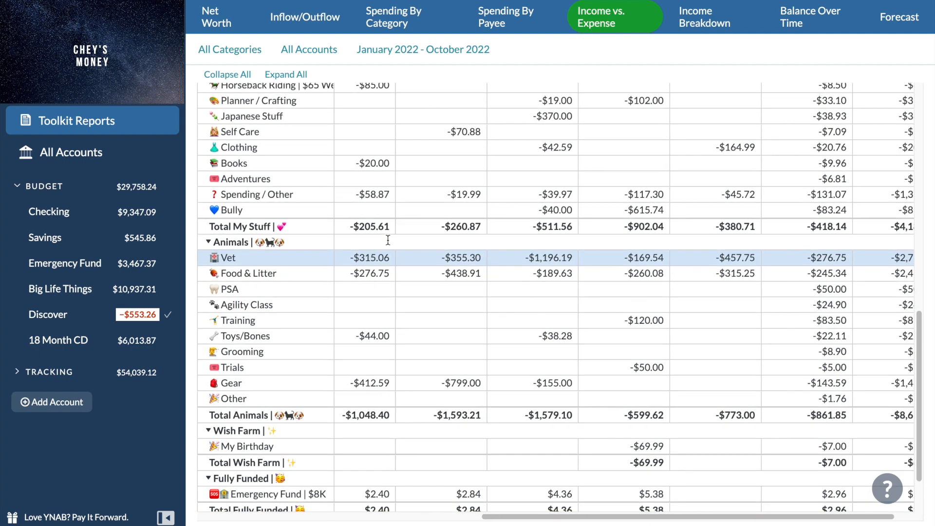
pyautogui.hscroll(1, 387, 240)
pyautogui.hscroll(-1, 388, 240)
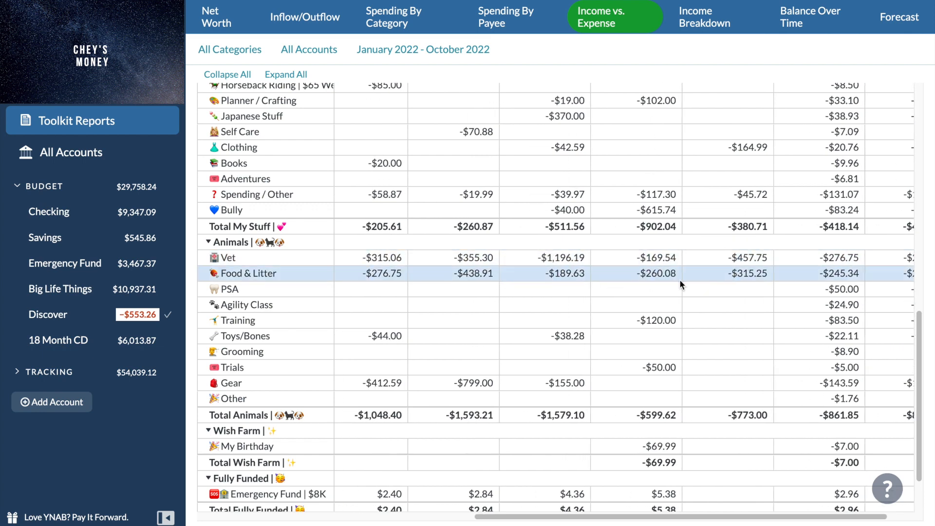
pyautogui.hscroll(-3, 496, 260)
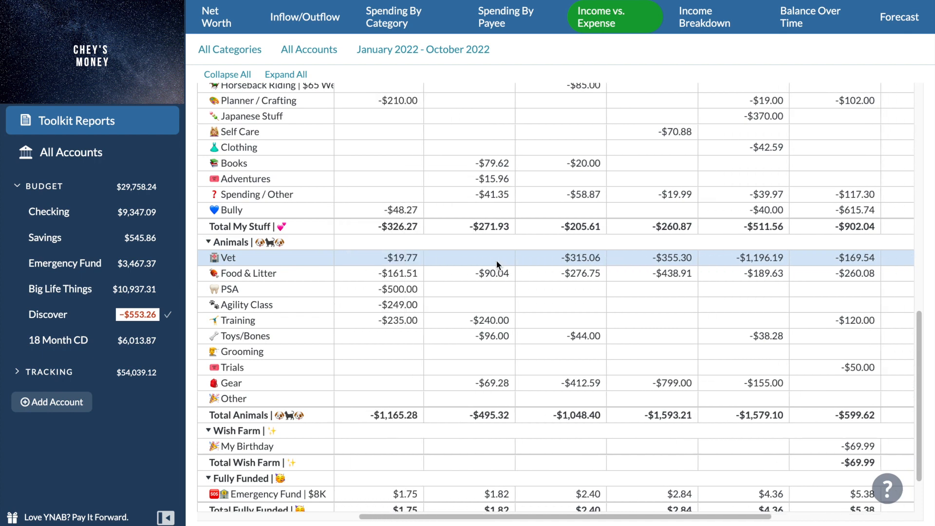
pyautogui.hscroll(-1, 497, 263)
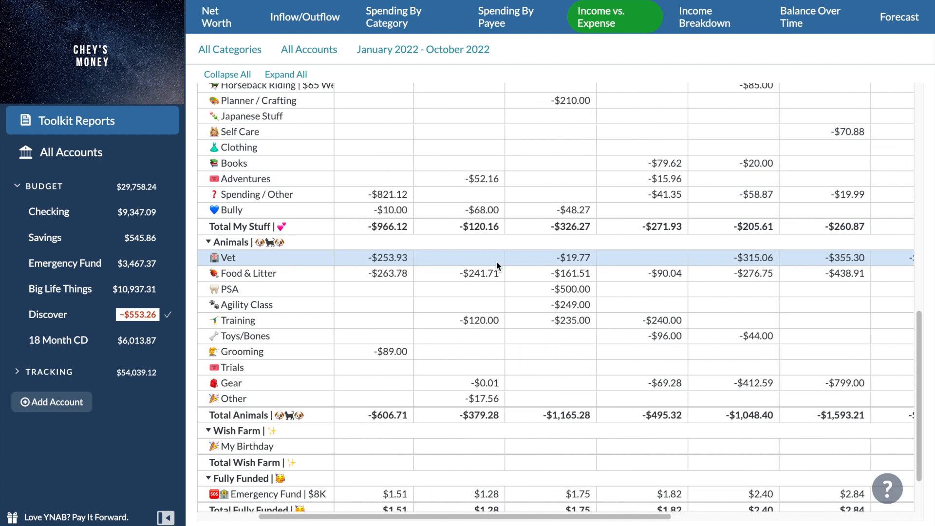
# Return to the November 2022 budget and review the available amounts in the Wish Farm, Animals and My Stuff groups.
pyautogui.click(73, 57)
pyautogui.scroll(-1, 296, 364)
pyautogui.scroll(-15, 296, 364)
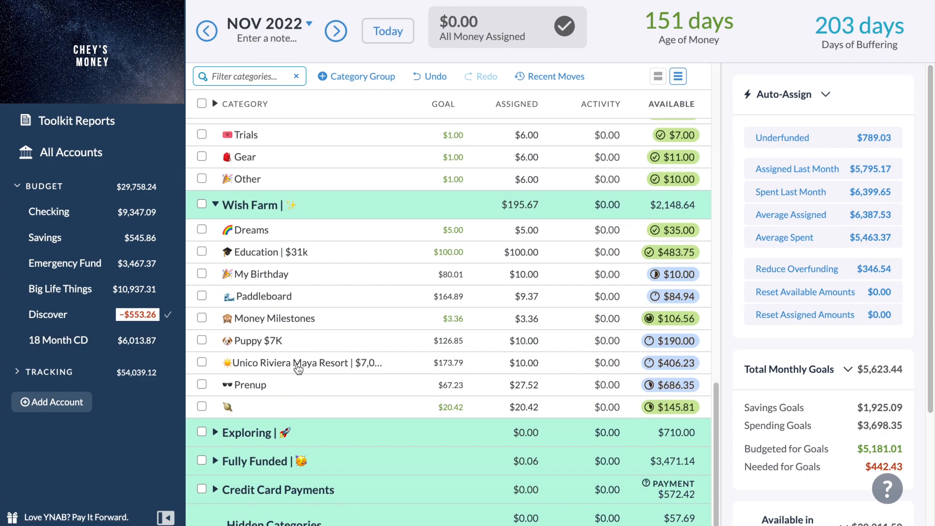
pyautogui.scroll(6, 296, 367)
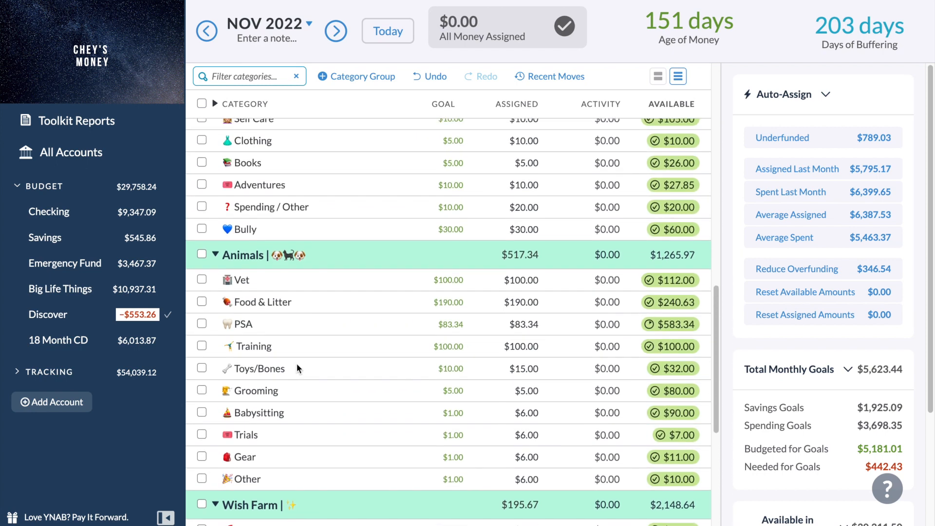
pyautogui.scroll(3, 297, 364)
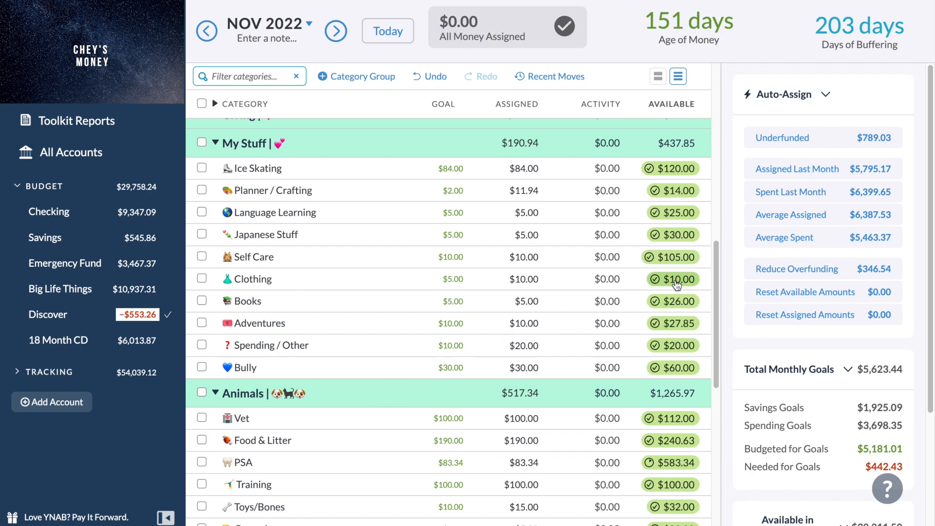
pyautogui.moveTo(676, 286)
pyautogui.scroll(1, 674, 289)
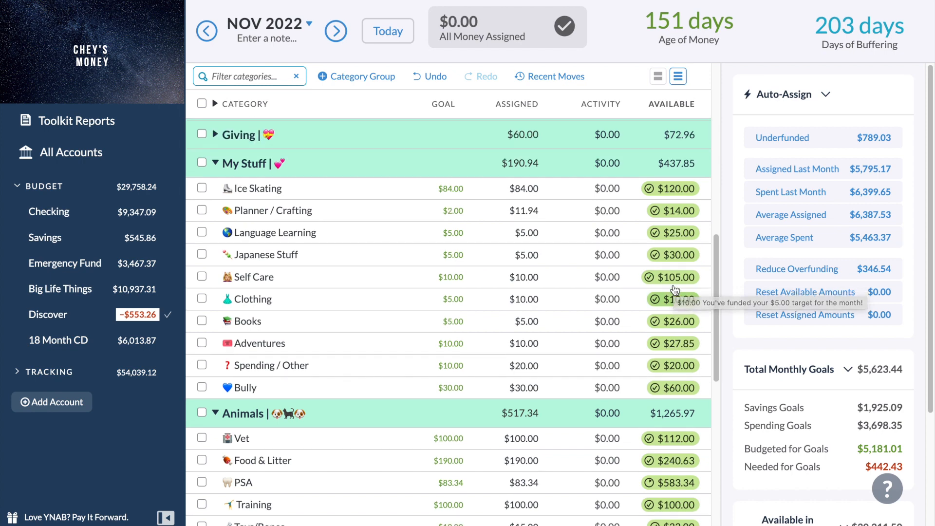
pyautogui.scroll(5, 675, 289)
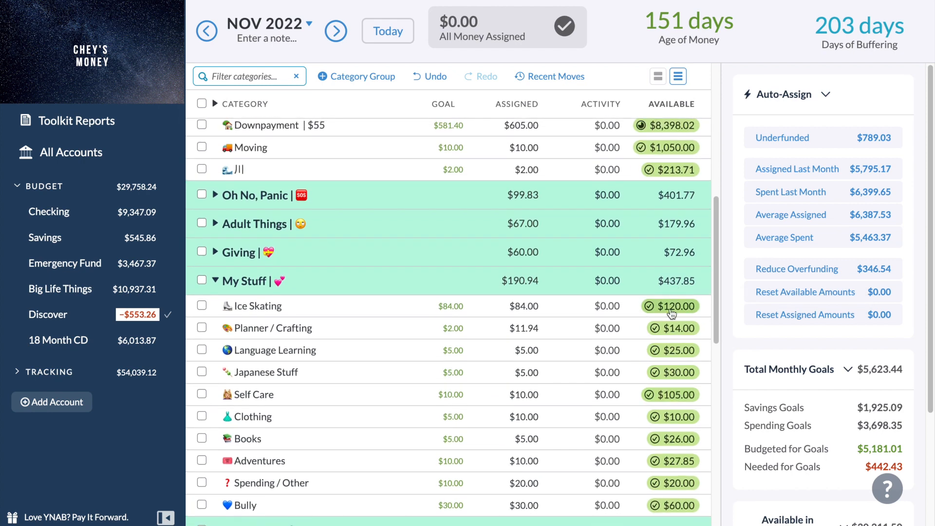
pyautogui.moveTo(672, 313)
# Expand the Giving, Adult Things and Oh No, Panic groups to review their categories, collapse them again and return to Fixed Expenses.
pyautogui.click(215, 257)
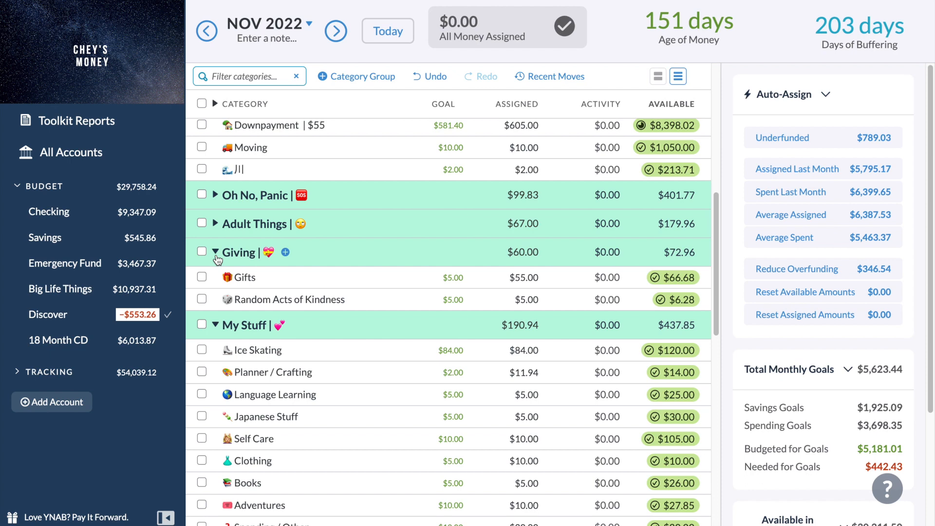
pyautogui.click(216, 256)
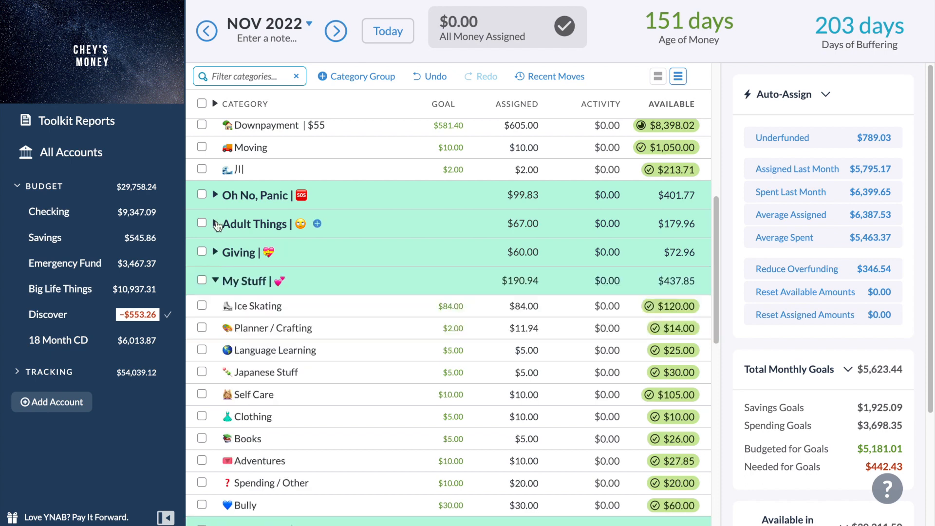
pyautogui.click(216, 225)
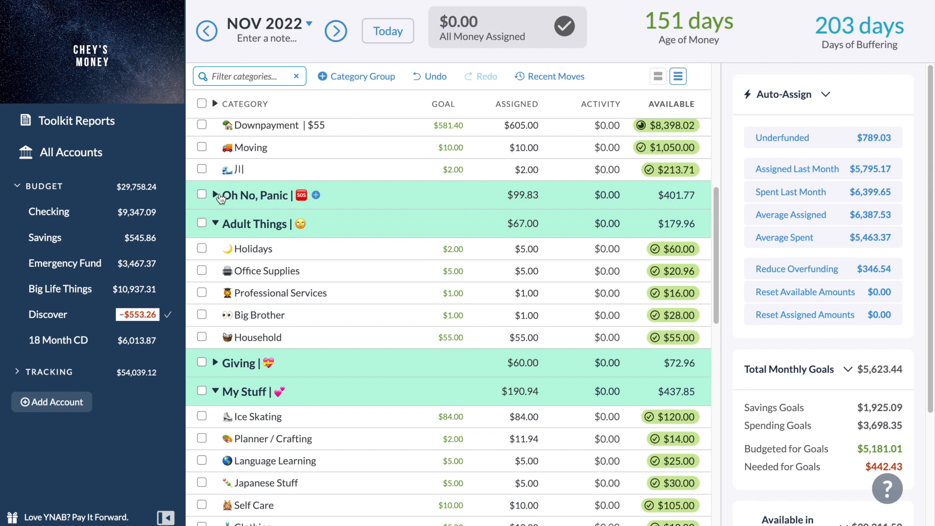
pyautogui.click(217, 195)
pyautogui.click(217, 195)
pyautogui.click(217, 223)
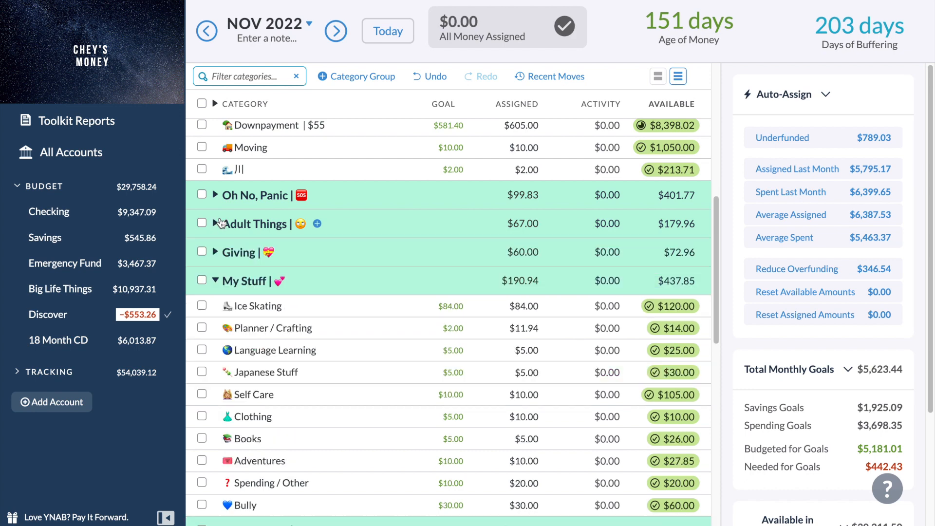
pyautogui.scroll(4, 219, 217)
pyautogui.scroll(4, 219, 217)
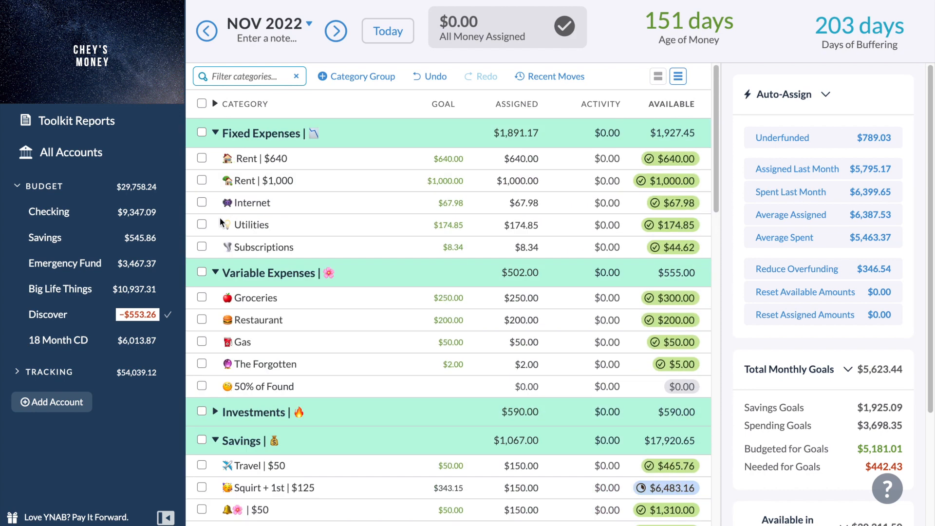